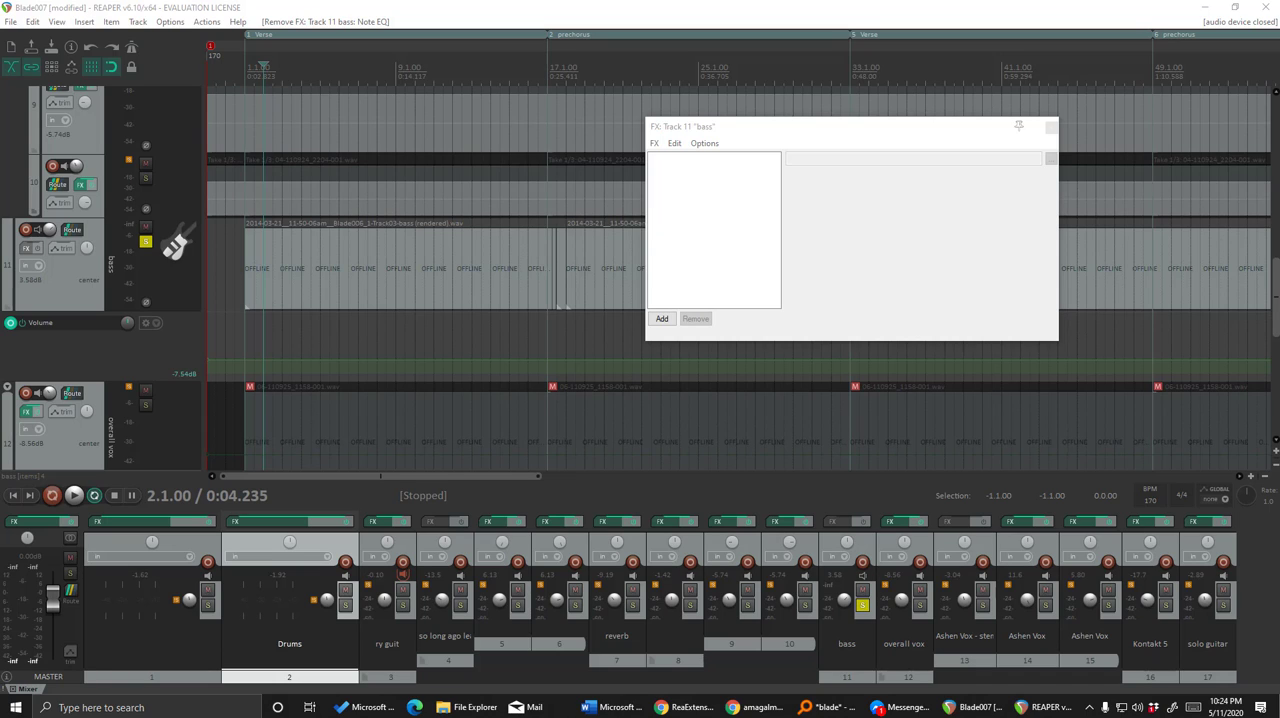
Place the edit cursor at the start of the first verse and dismiss the MIDI device error.
left_click(240, 66)
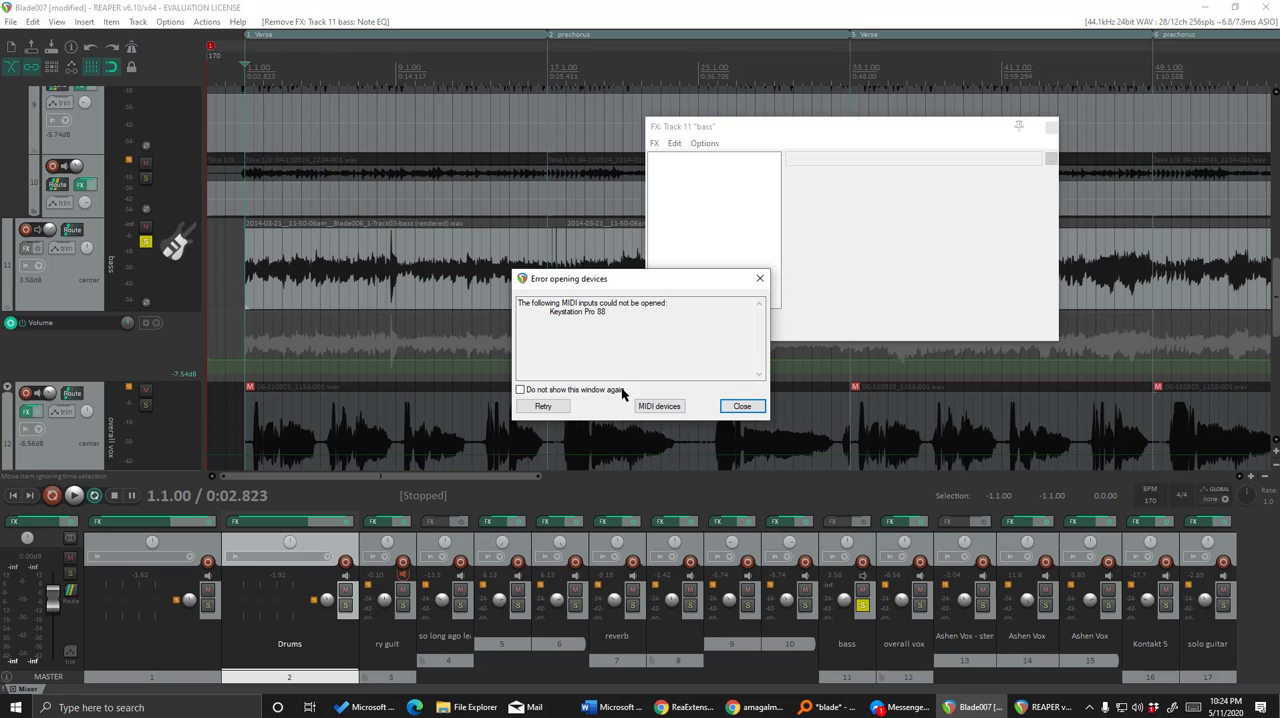
left_click_drag(632, 284, 665, 214)
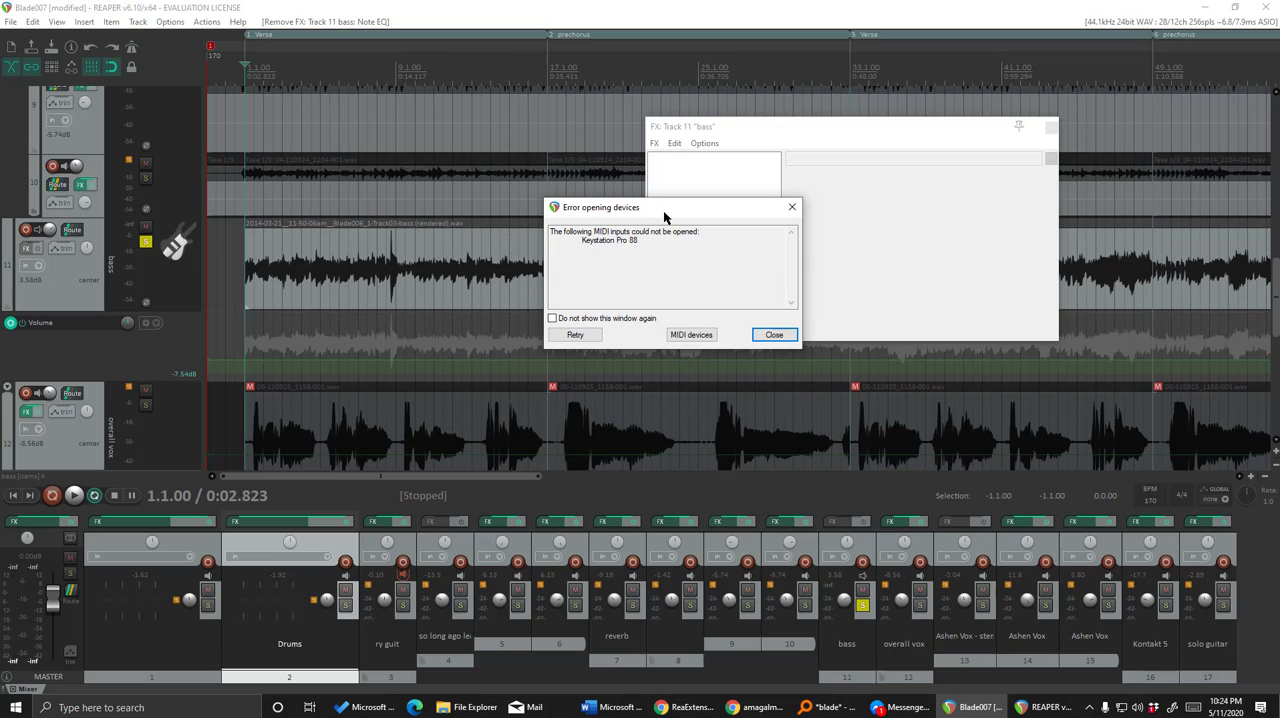
left_click(765, 342)
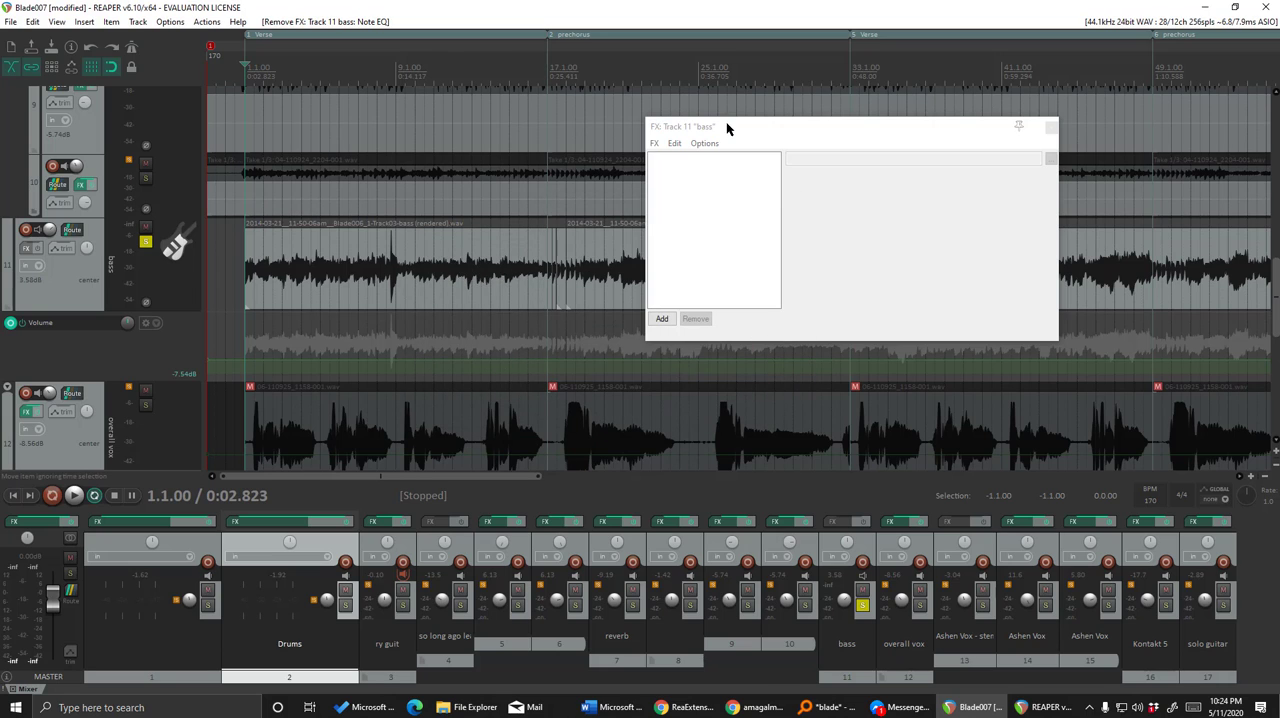
Add the VST3 Note EQ (aixdsp) plug-in to the bass track.
left_click_drag(727, 127, 753, 119)
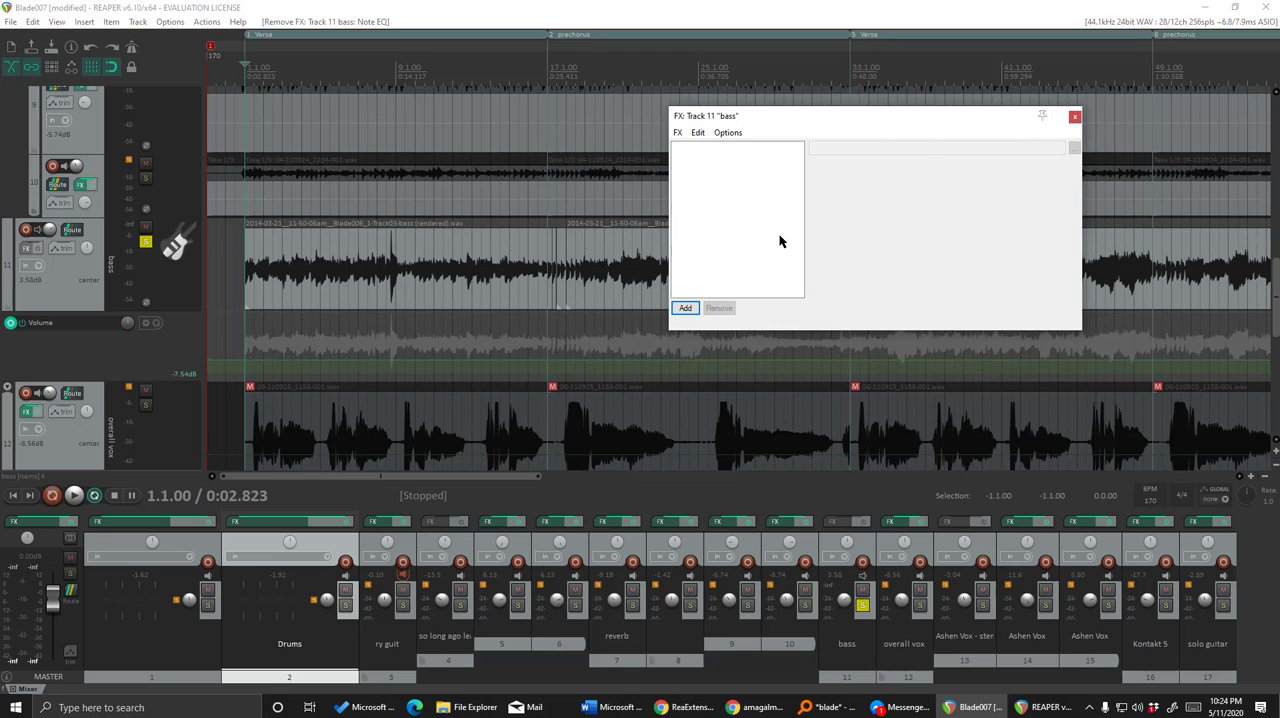
left_click(686, 308)
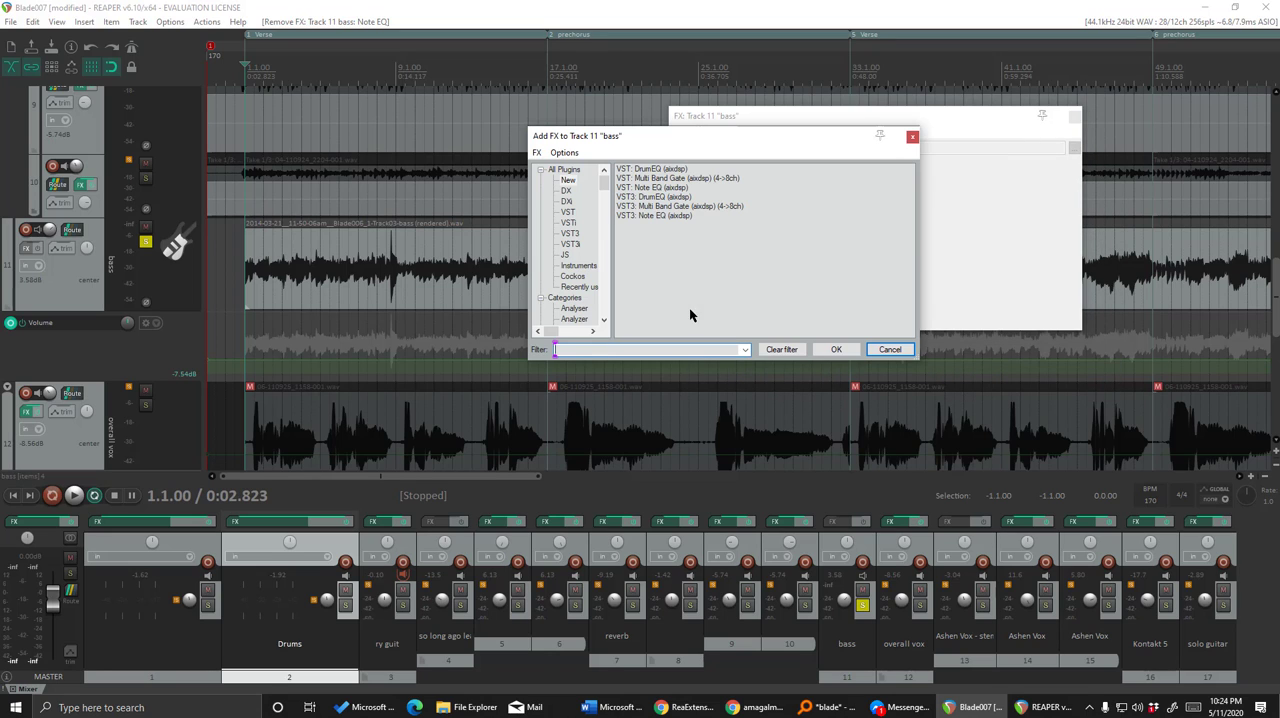
left_click(665, 216)
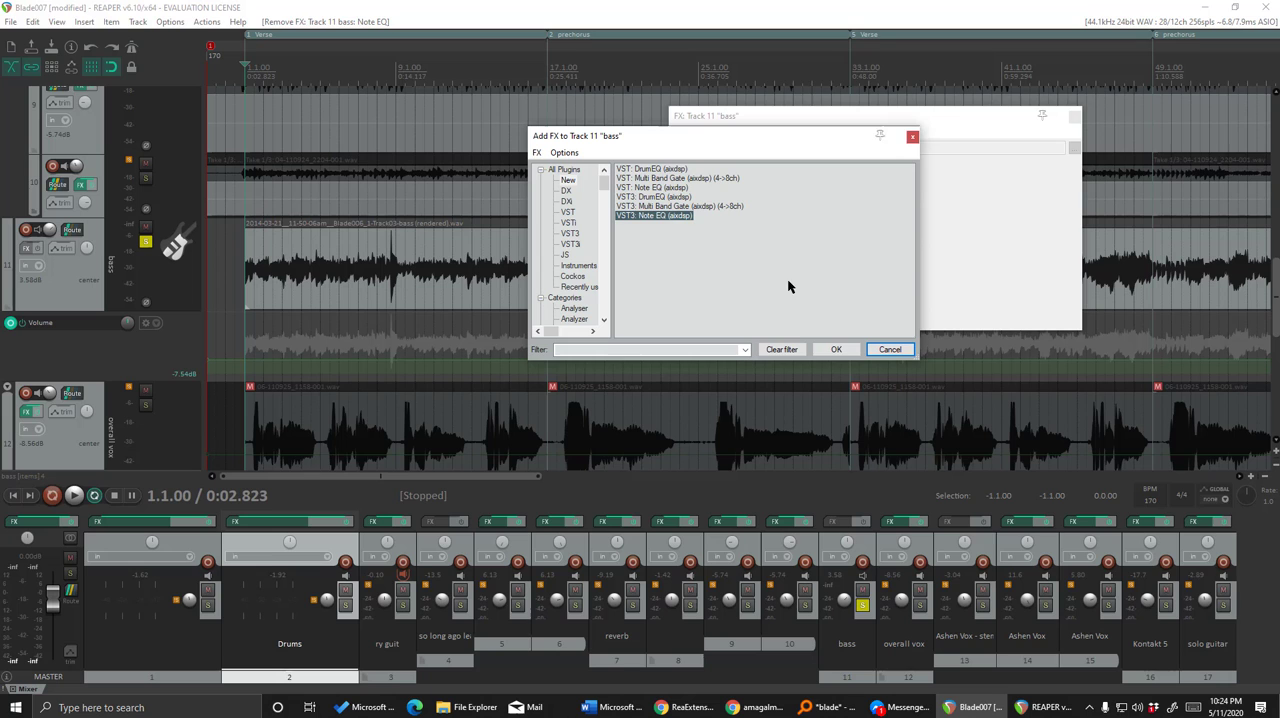
left_click(836, 352)
left_click_drag(780, 118, 714, 83)
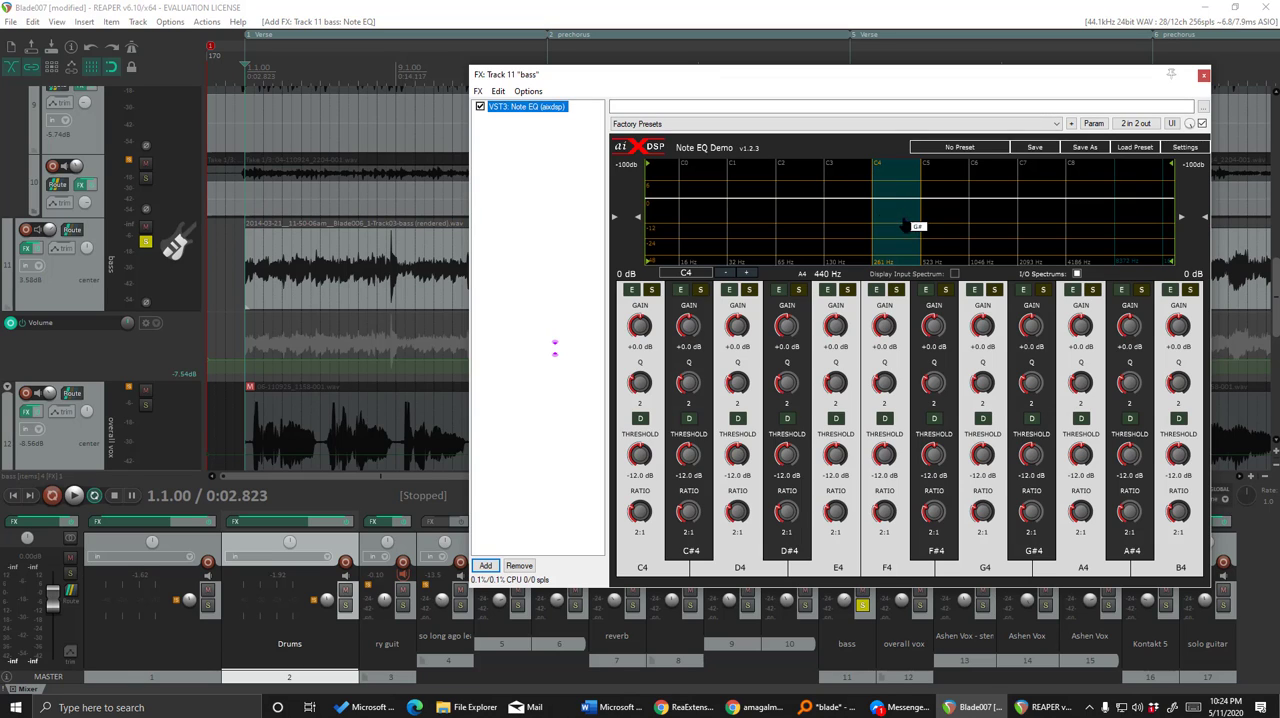
Step through the octaves in the Note EQ spectrum, including C2, and finish on the C3 octave.
left_click(848, 174)
left_click(813, 176)
left_click(885, 180)
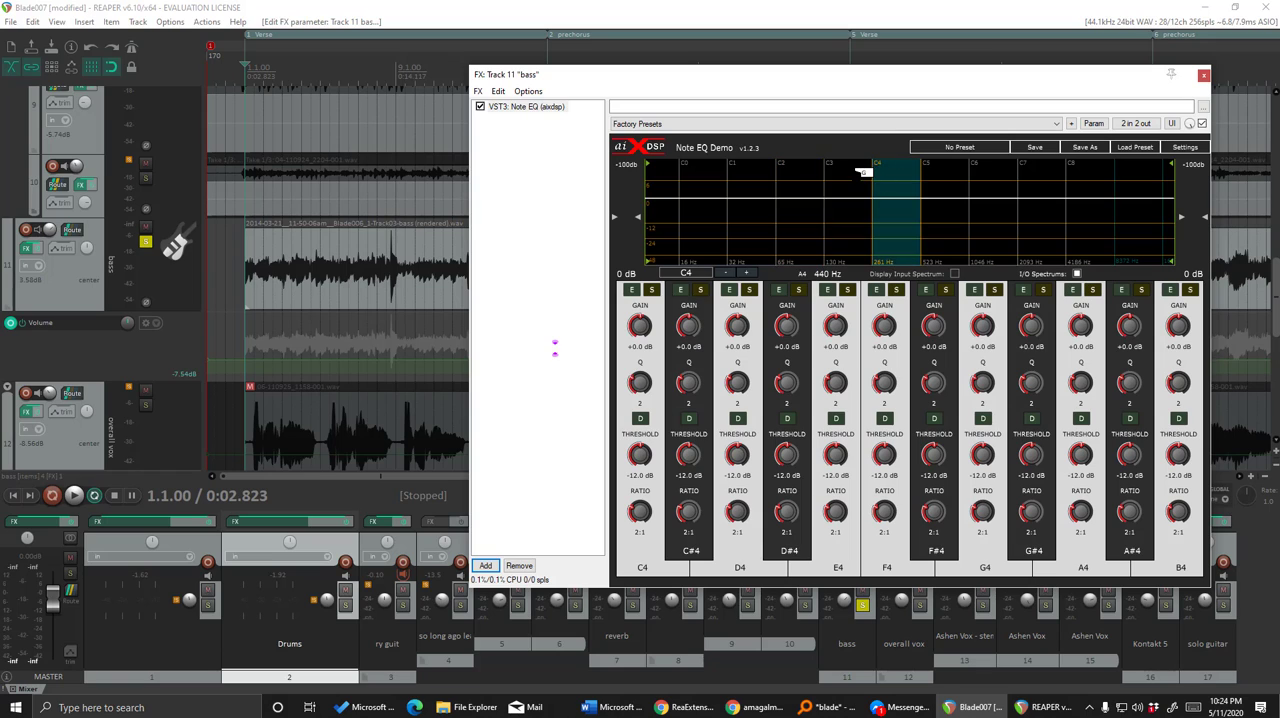
left_click(860, 175)
left_click(797, 176)
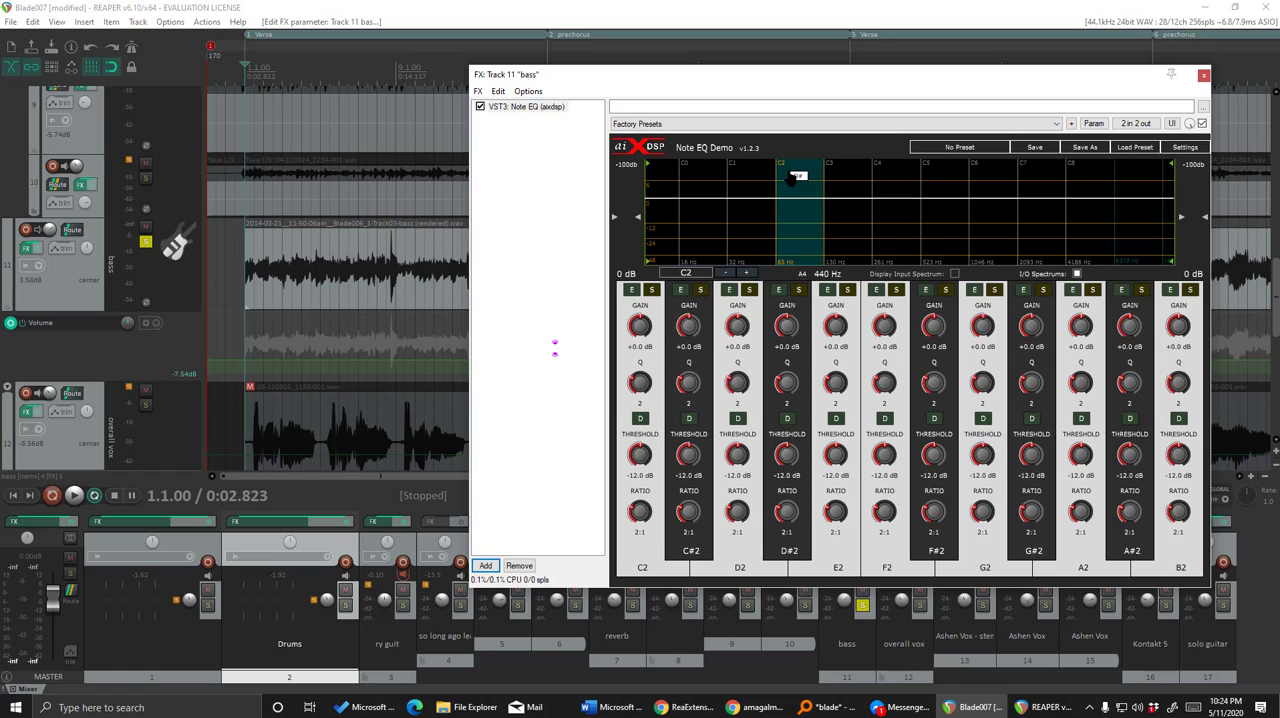
left_click(850, 176)
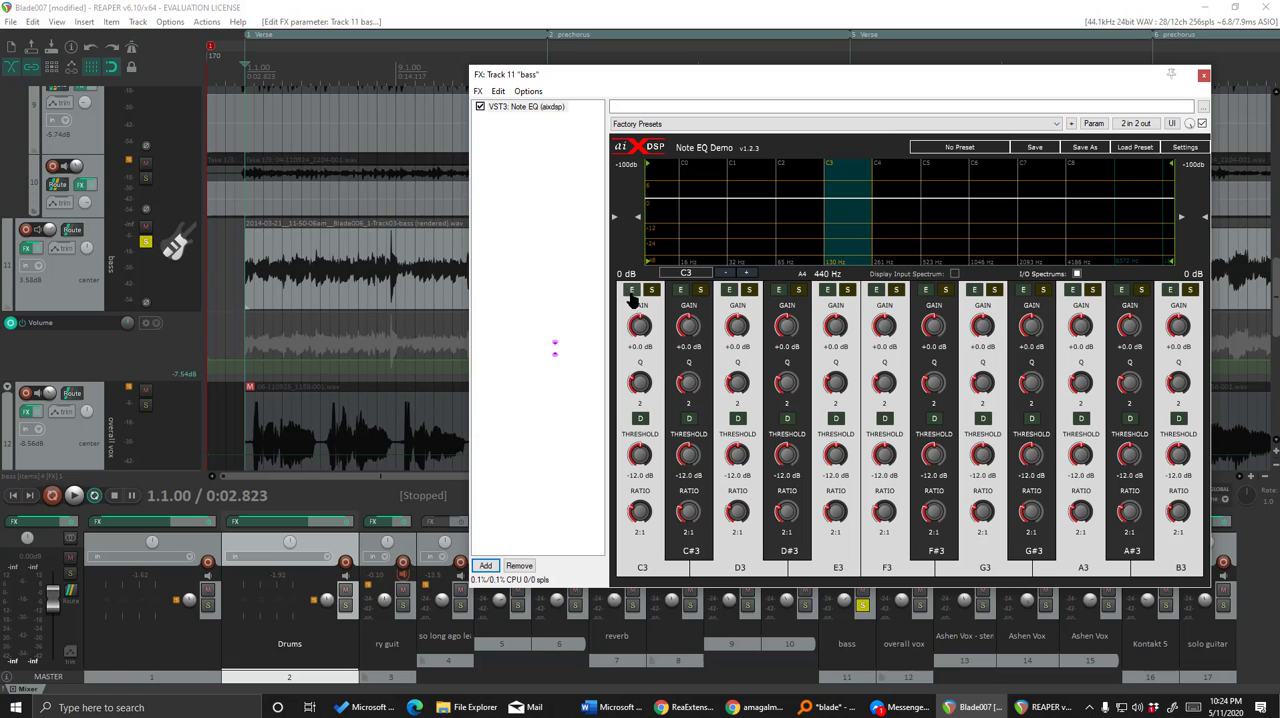
Lower the C3 note's gain to -15.4 dB, compare it with the C2 octave, and reset the C3 gain.
left_click_drag(639, 325, 641, 372)
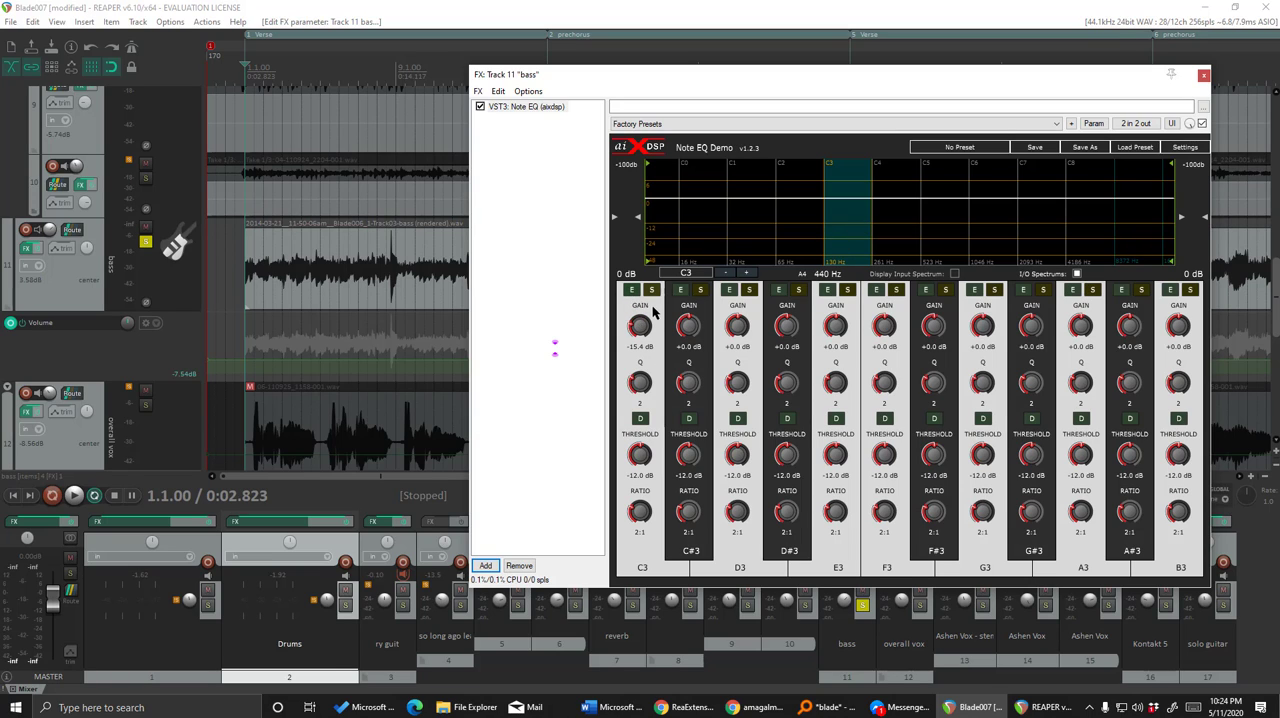
left_click(800, 220)
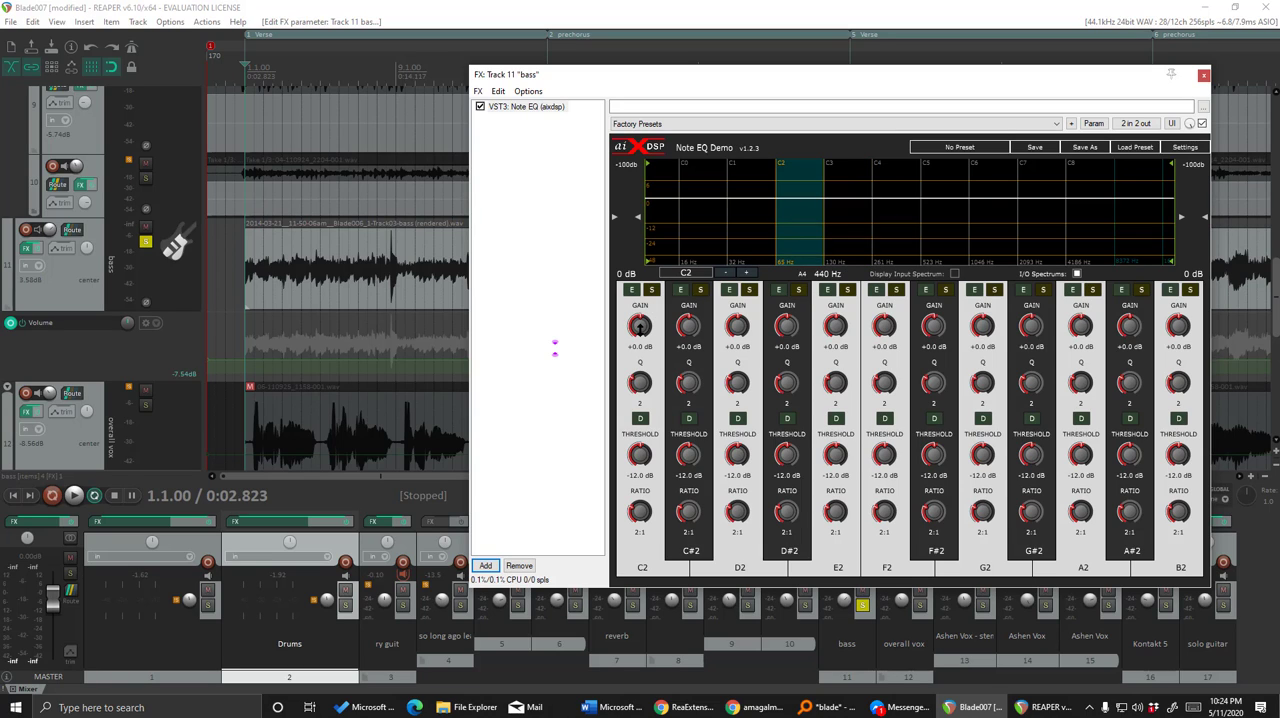
left_click(828, 208)
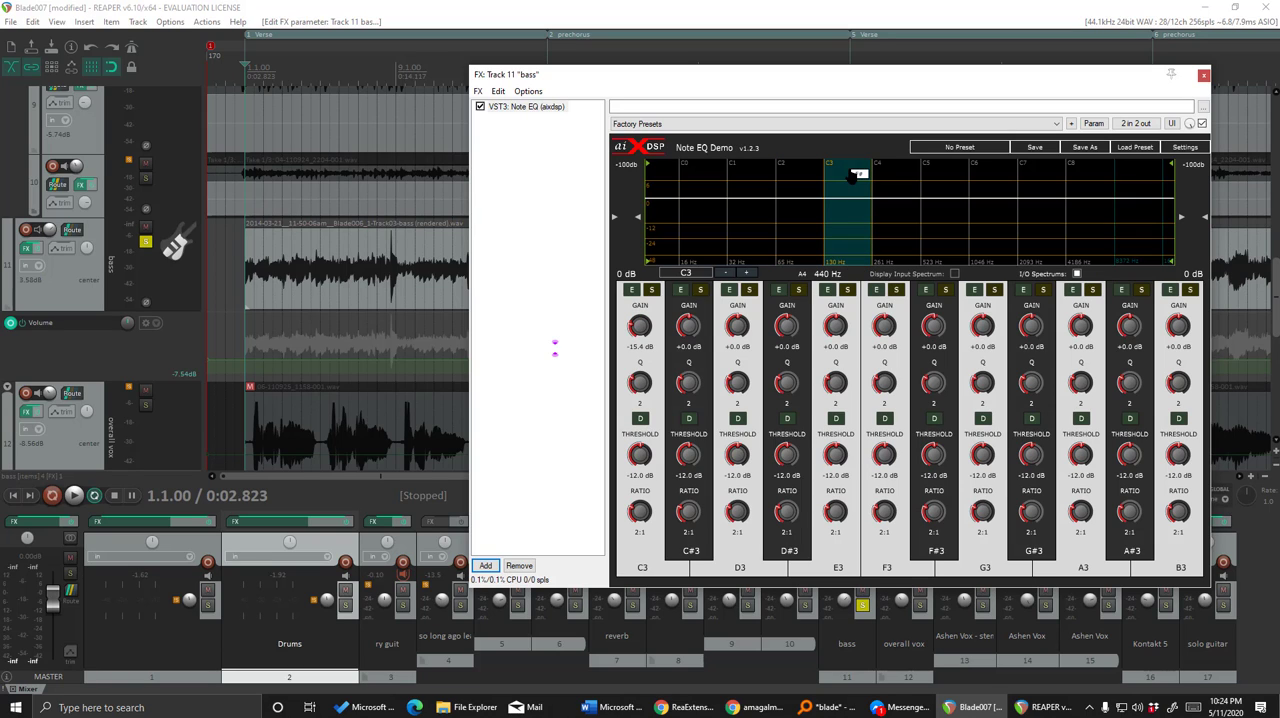
double_click(648, 330)
Make the first verse region the time selection and play the bass track through Note EQ, dismissing the device error.
left_click_drag(800, 74, 889, 193)
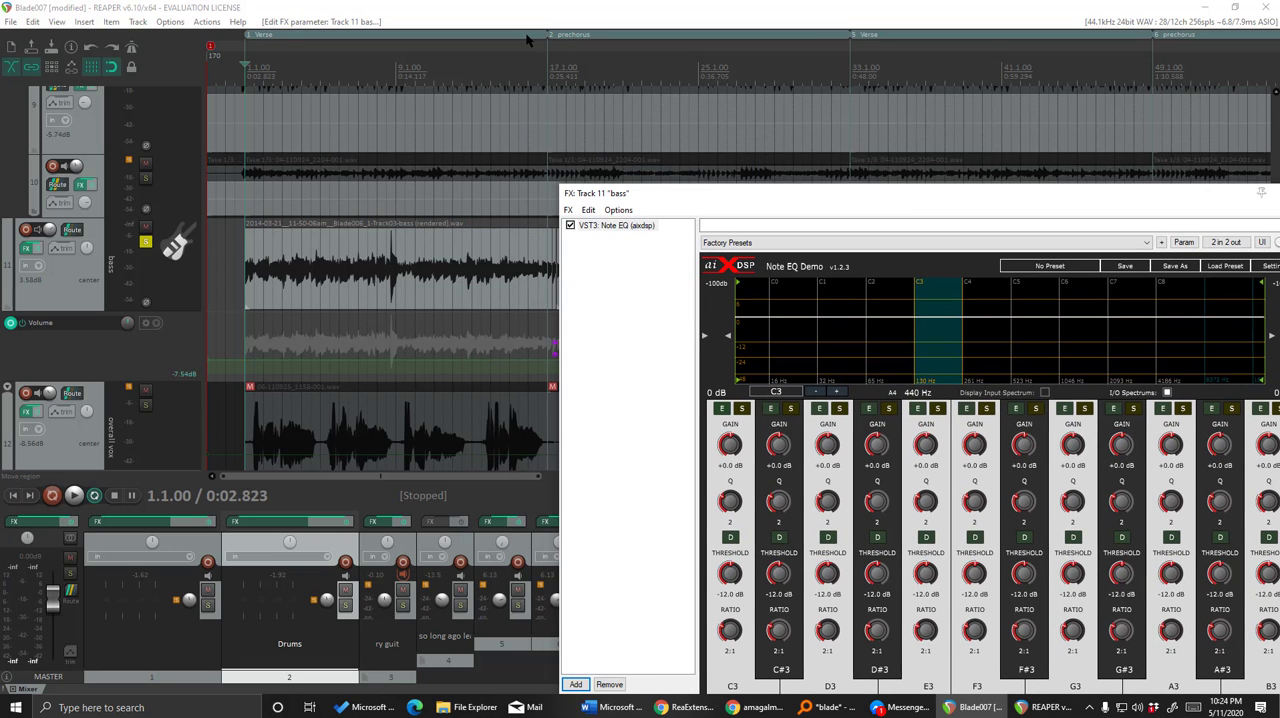
left_click(528, 37)
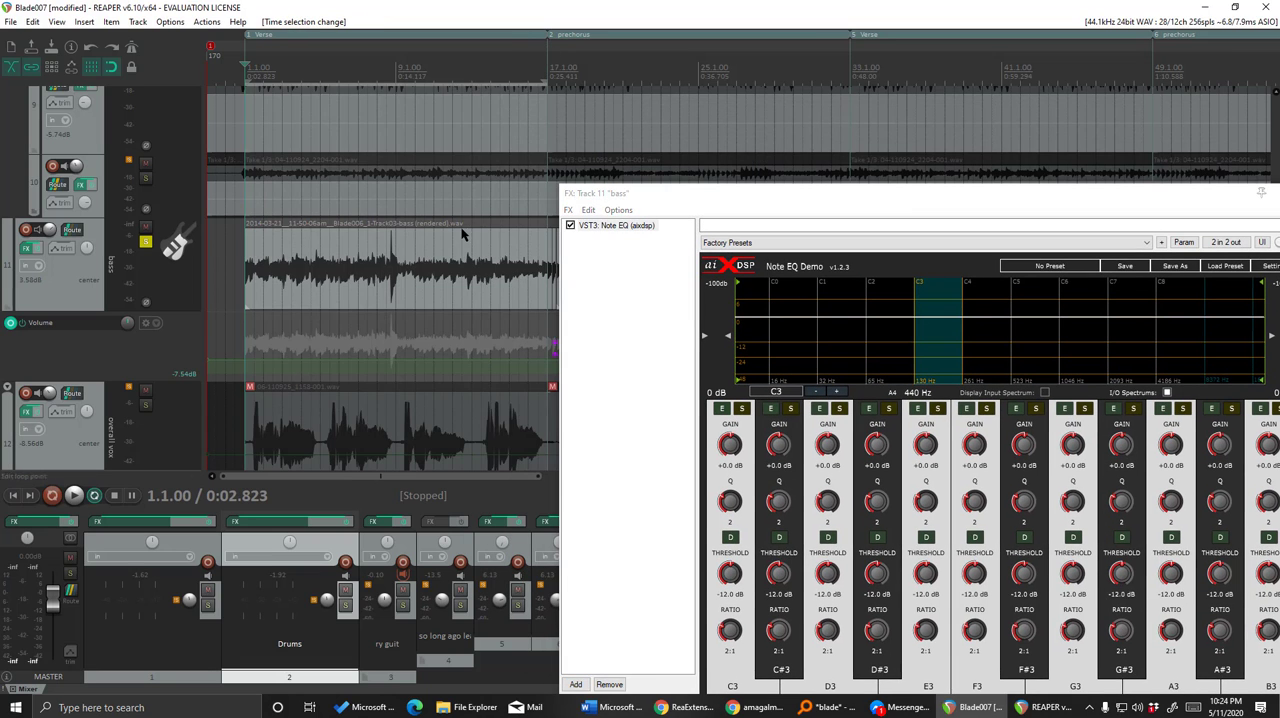
left_click(73, 495)
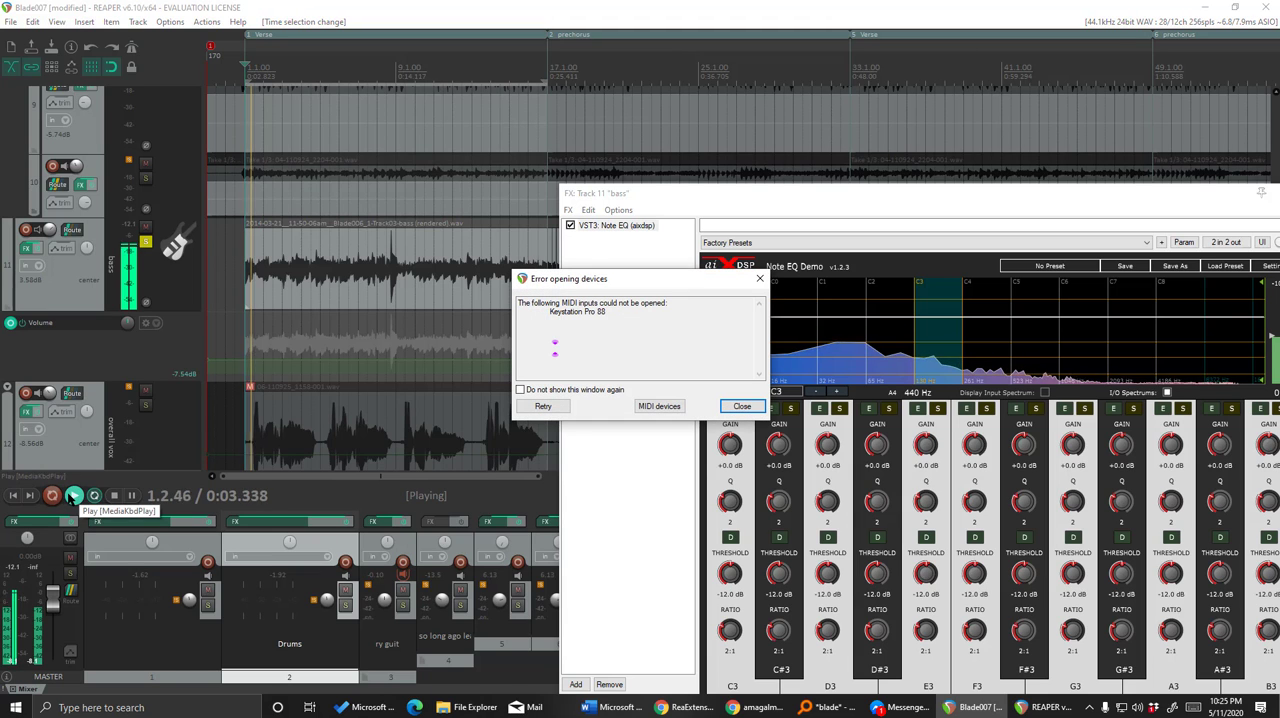
left_click(741, 406)
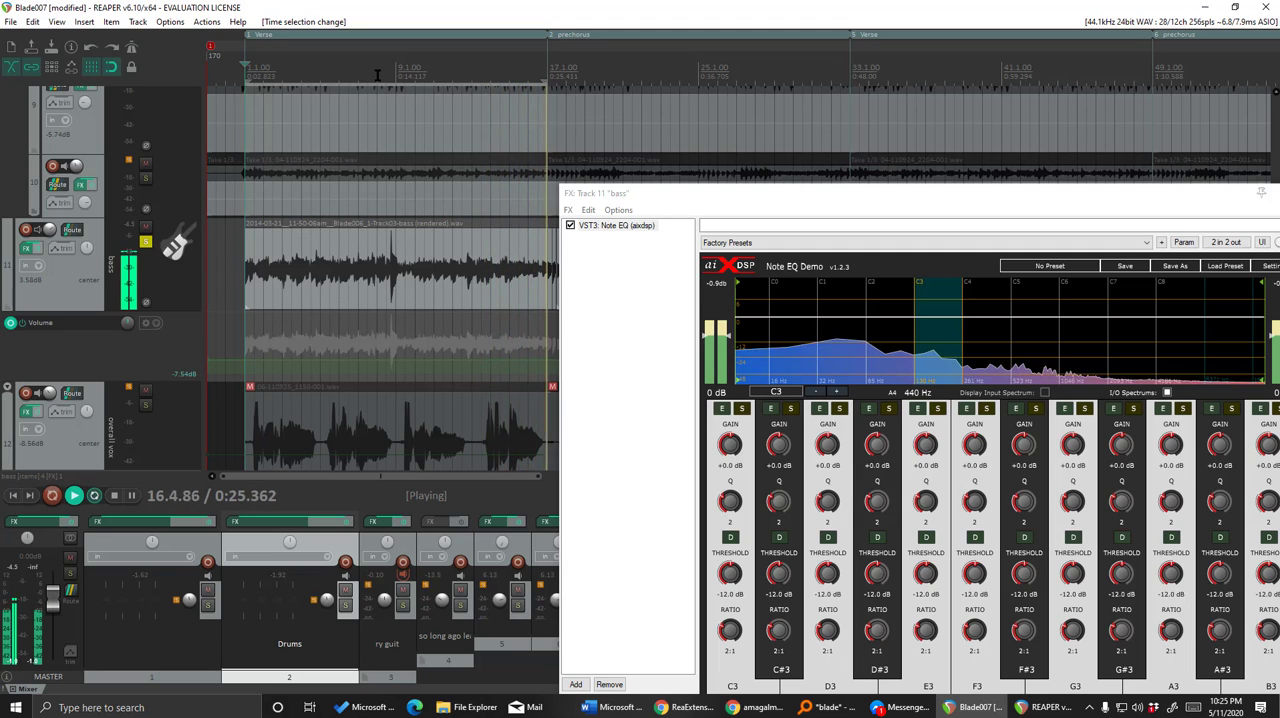
Narrow the time selection to a short bass loop at bar 8 and stop playback.
left_click_drag(378, 74, 390, 73)
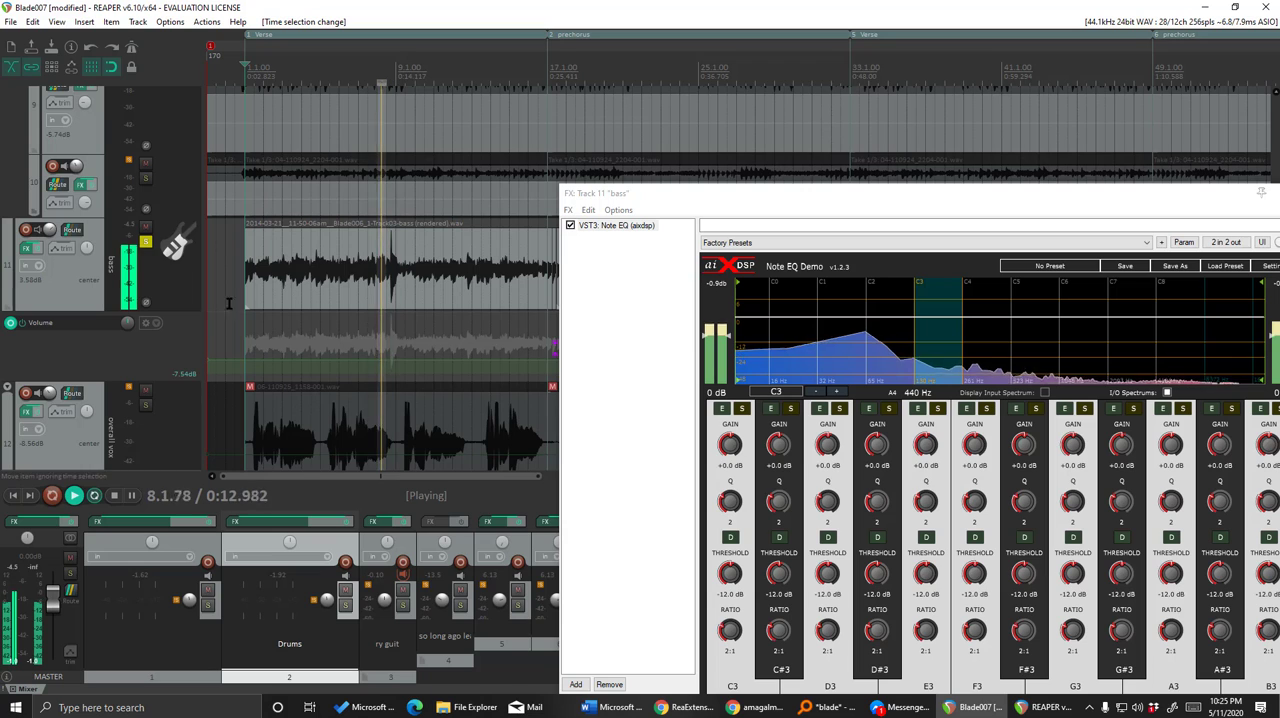
key("alt")
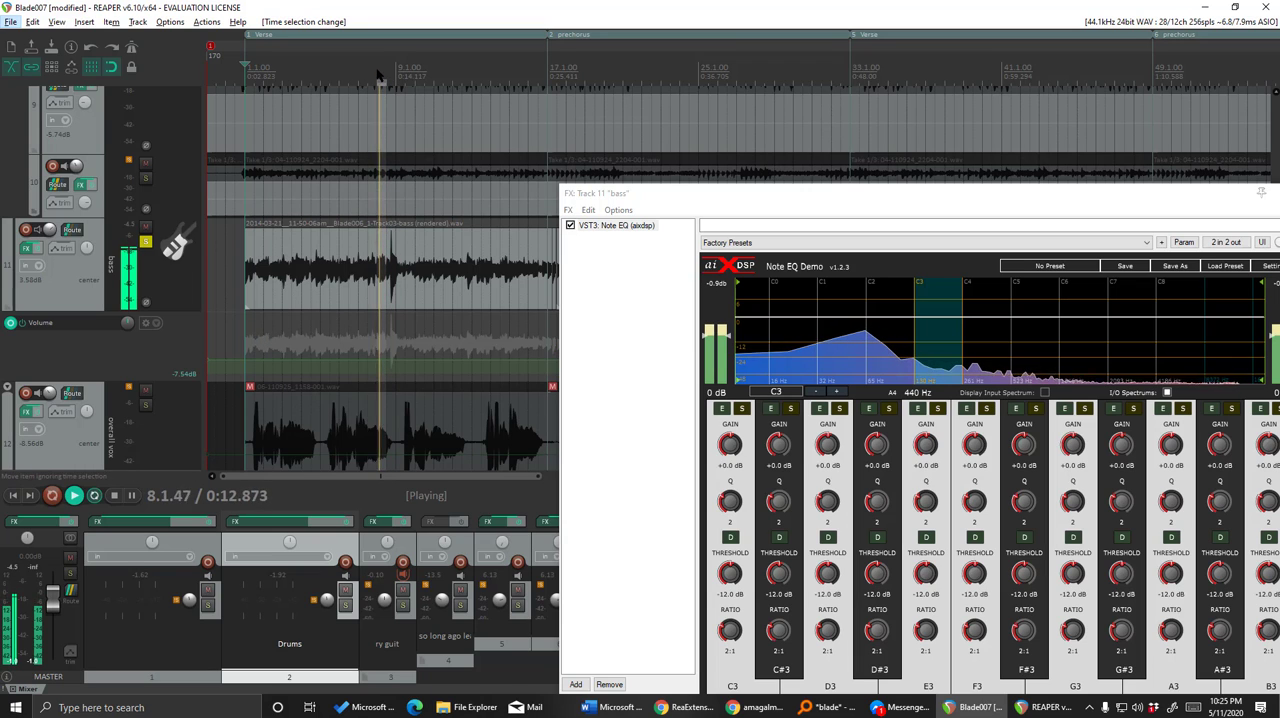
key("space")
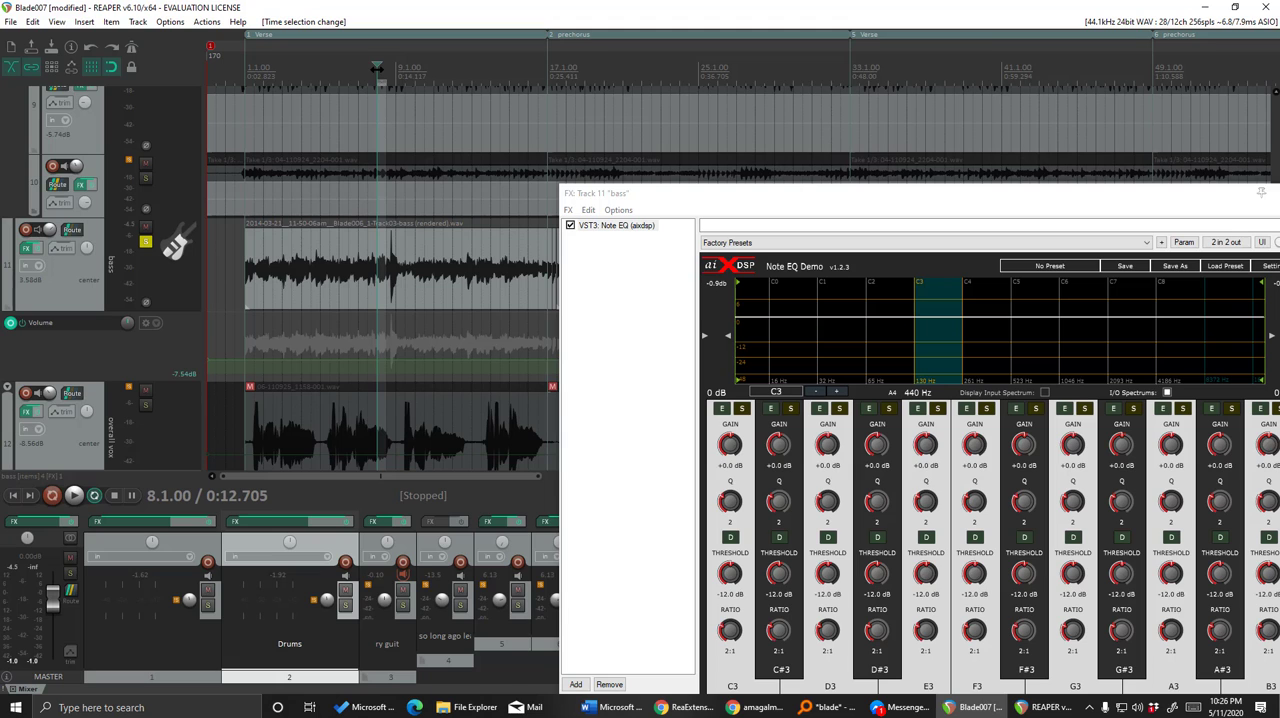
Reposition the Note EQ window and play the short bar 8 loop with its spectrum in view, dismissing the device error.
left_click_drag(1000, 203, 800, 108)
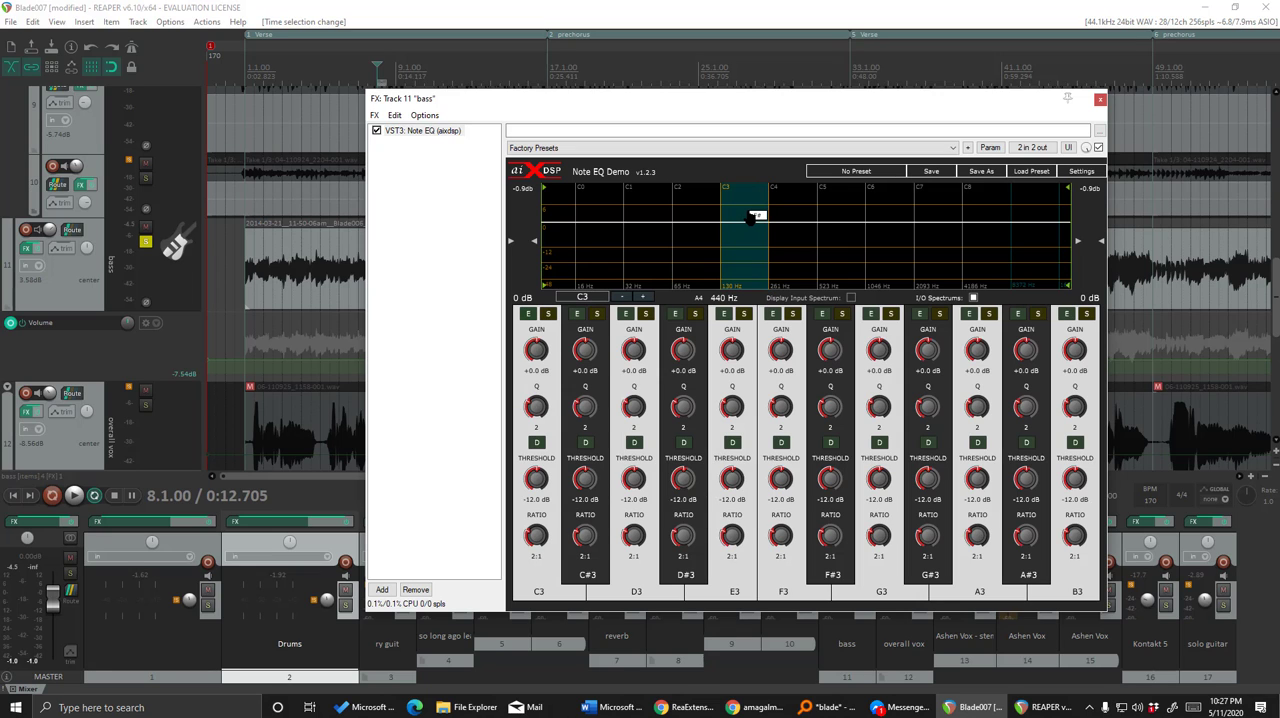
left_click_drag(748, 103, 837, 172)
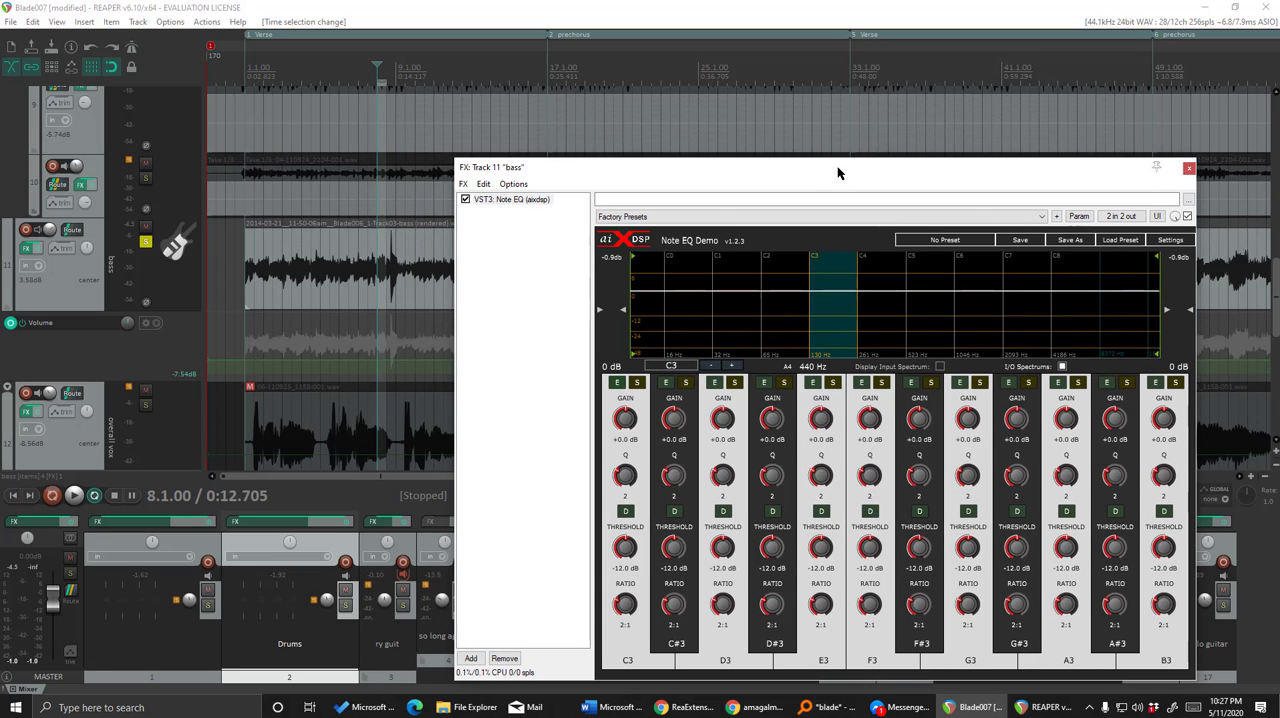
left_click(74, 495)
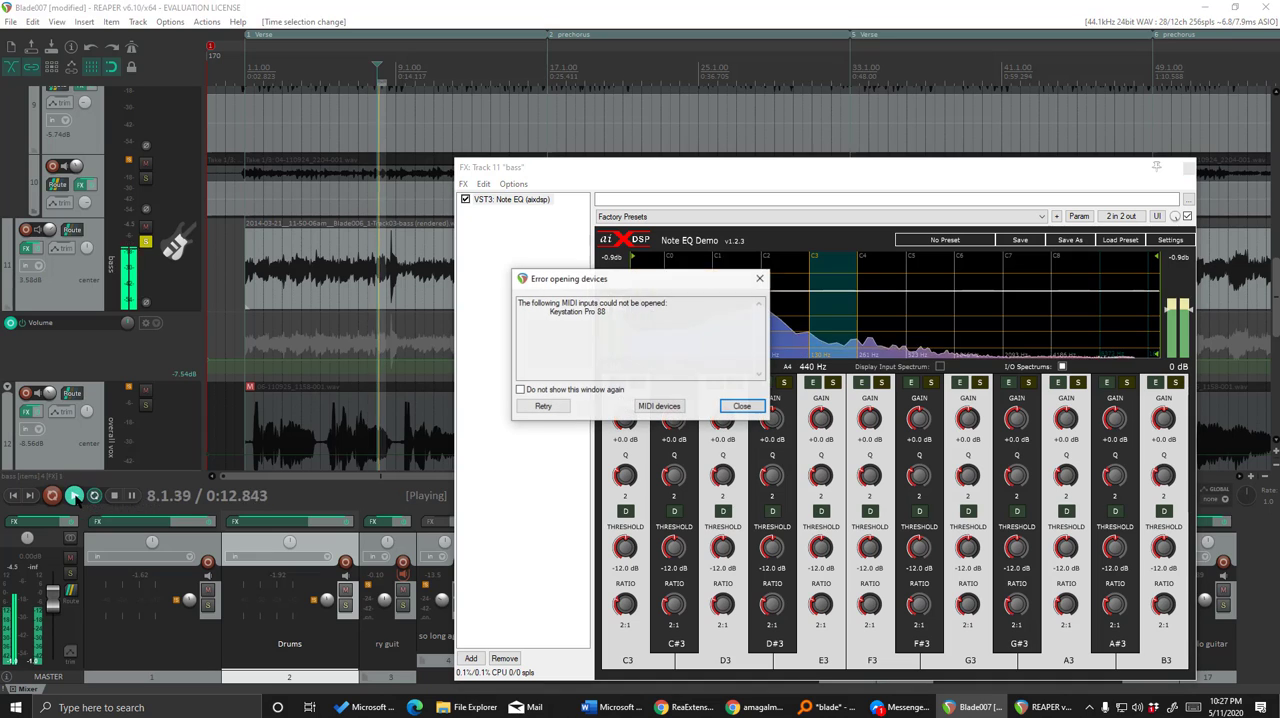
left_click(742, 406)
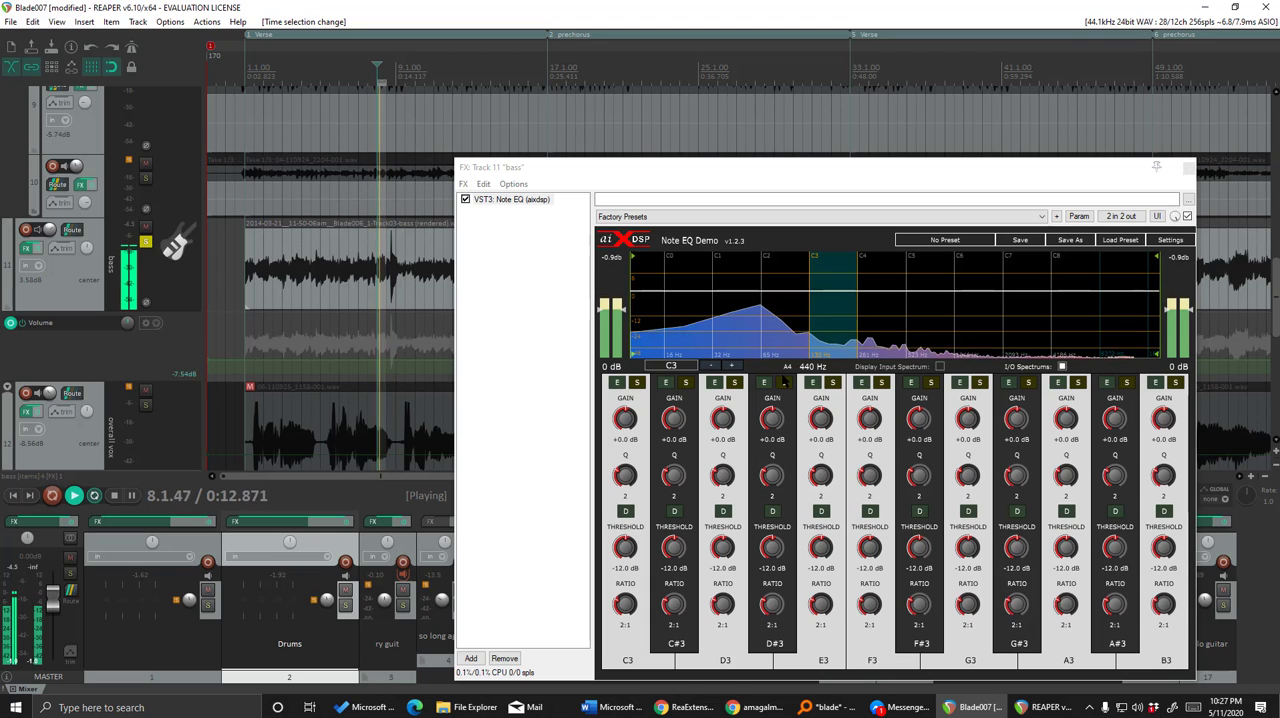
Solo the B2 note band to audition it against the bass loop, compare the C1 and C2 octaves, and unsolo it.
left_click(780, 316)
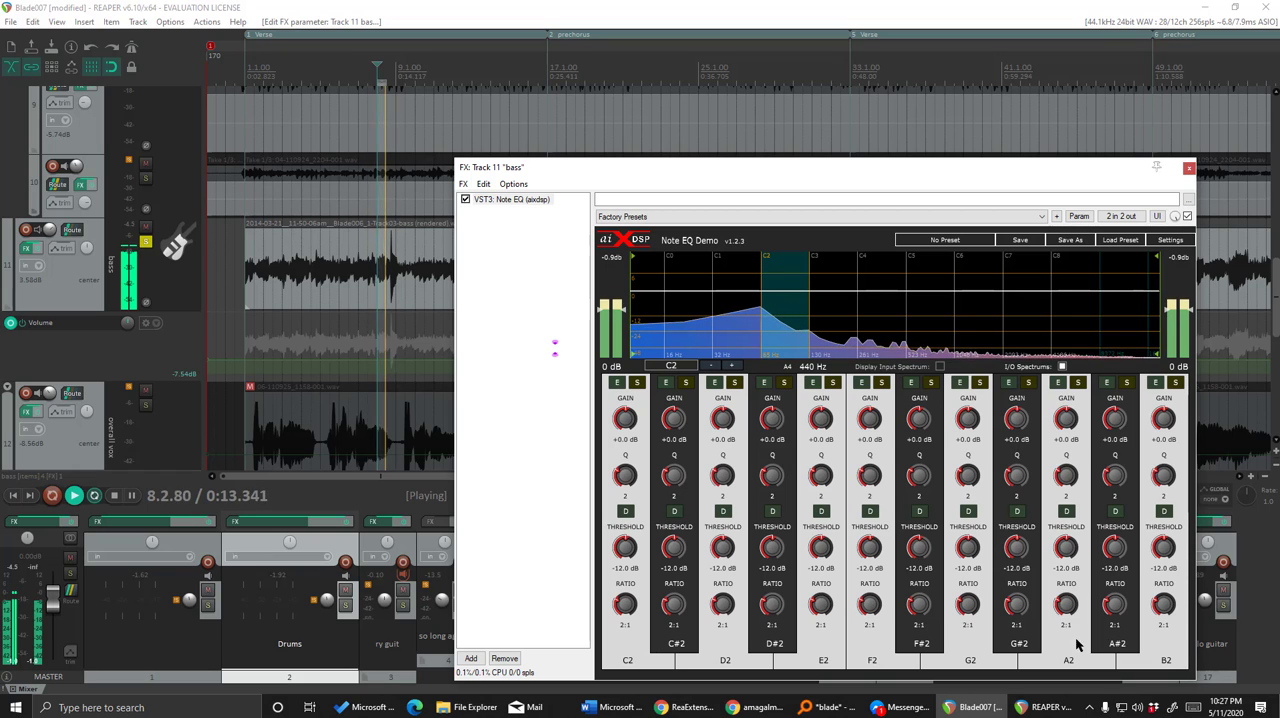
left_click(1177, 384)
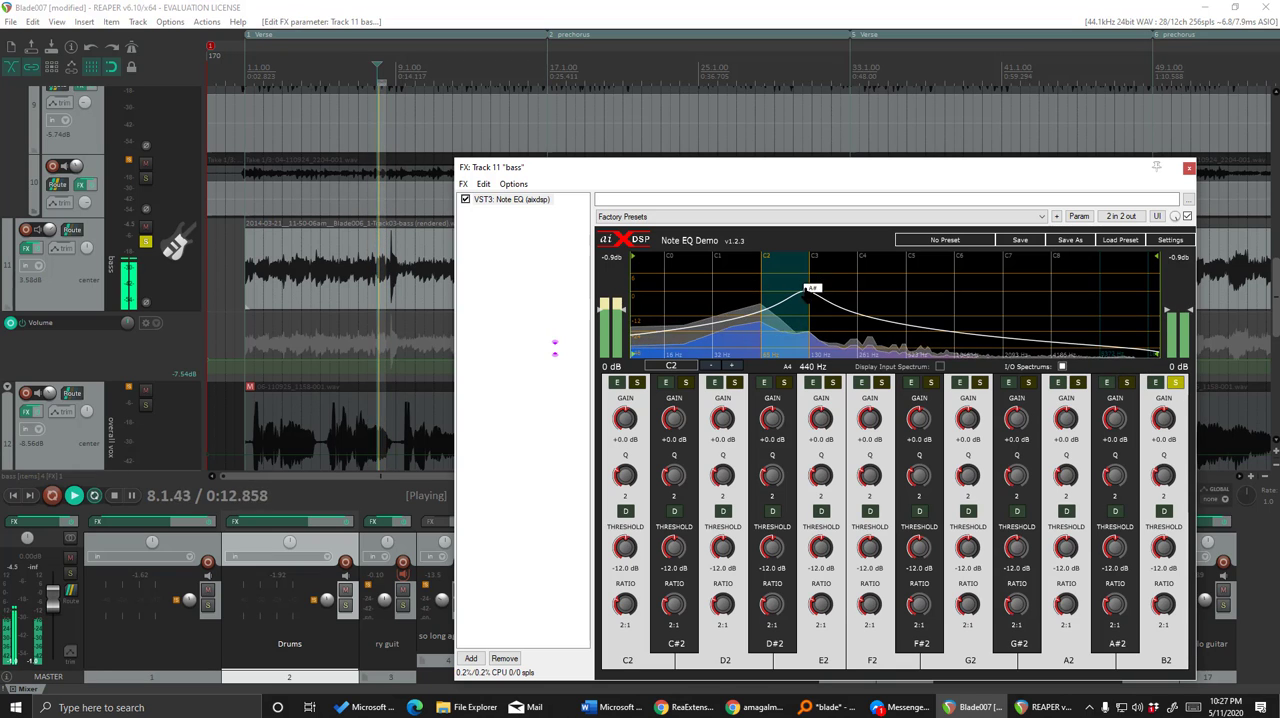
left_click_drag(810, 291, 795, 292)
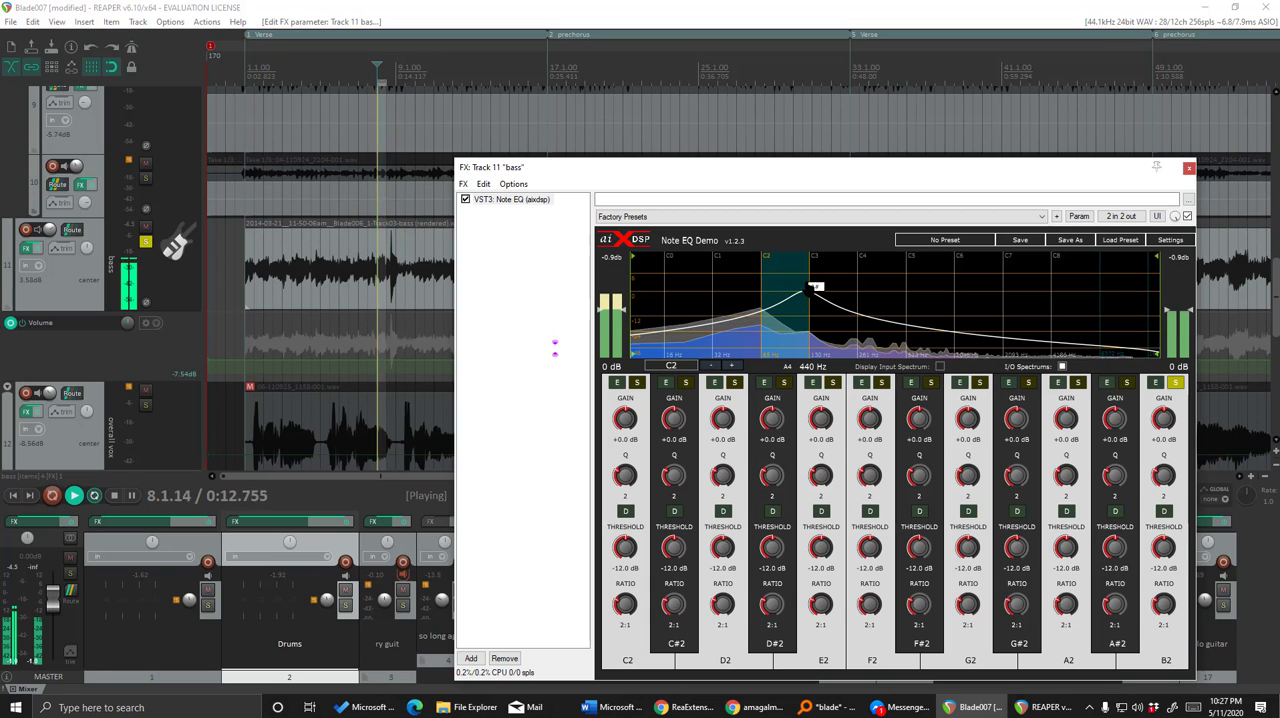
left_click_drag(818, 291, 742, 288)
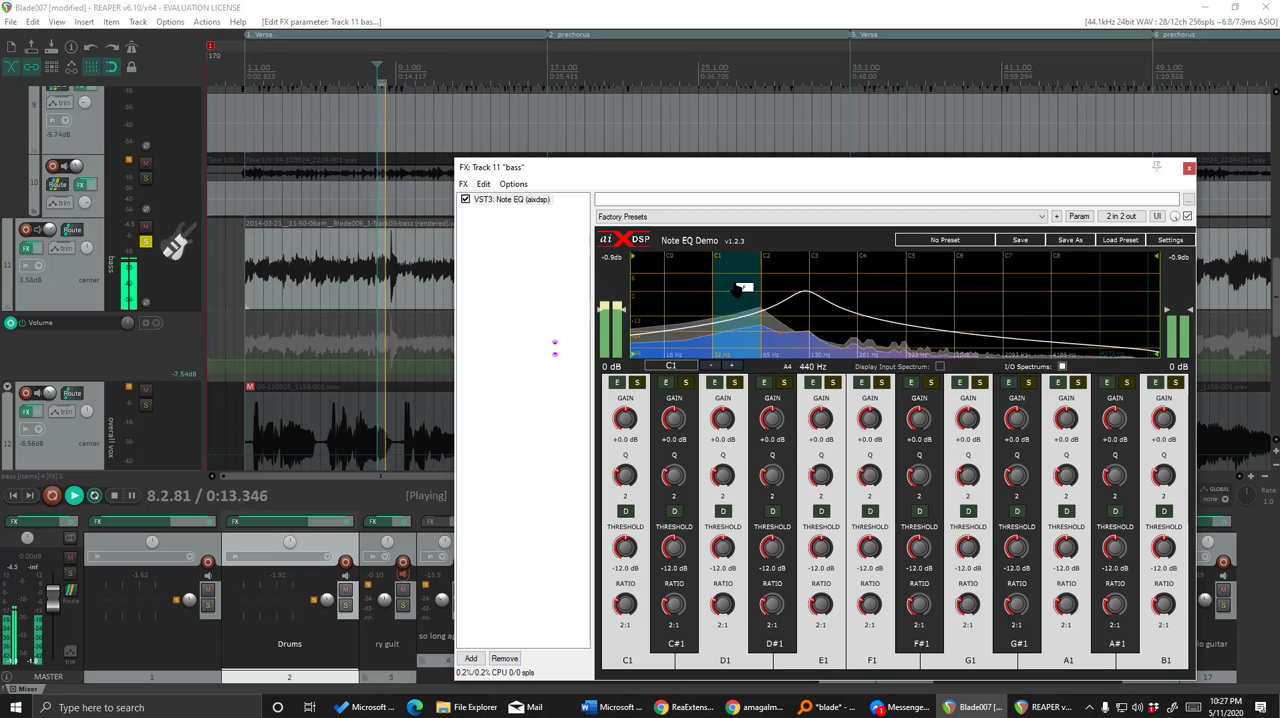
left_click(806, 288)
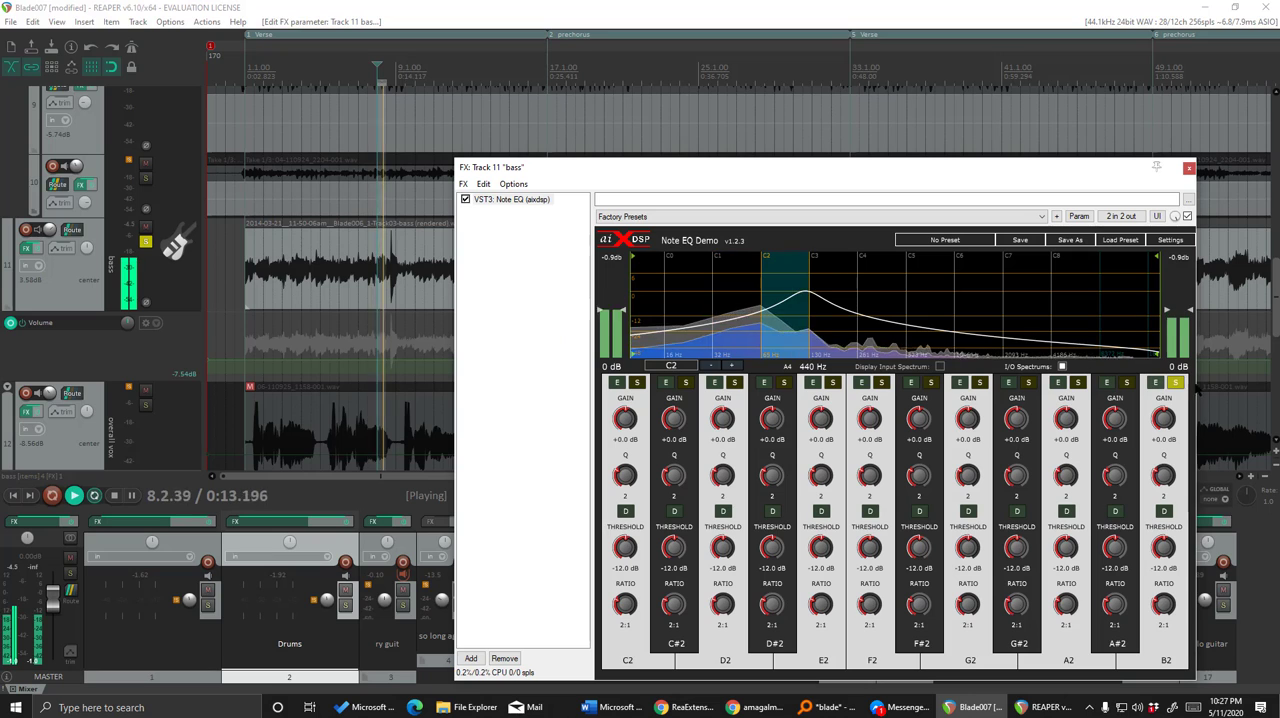
left_click(1176, 383)
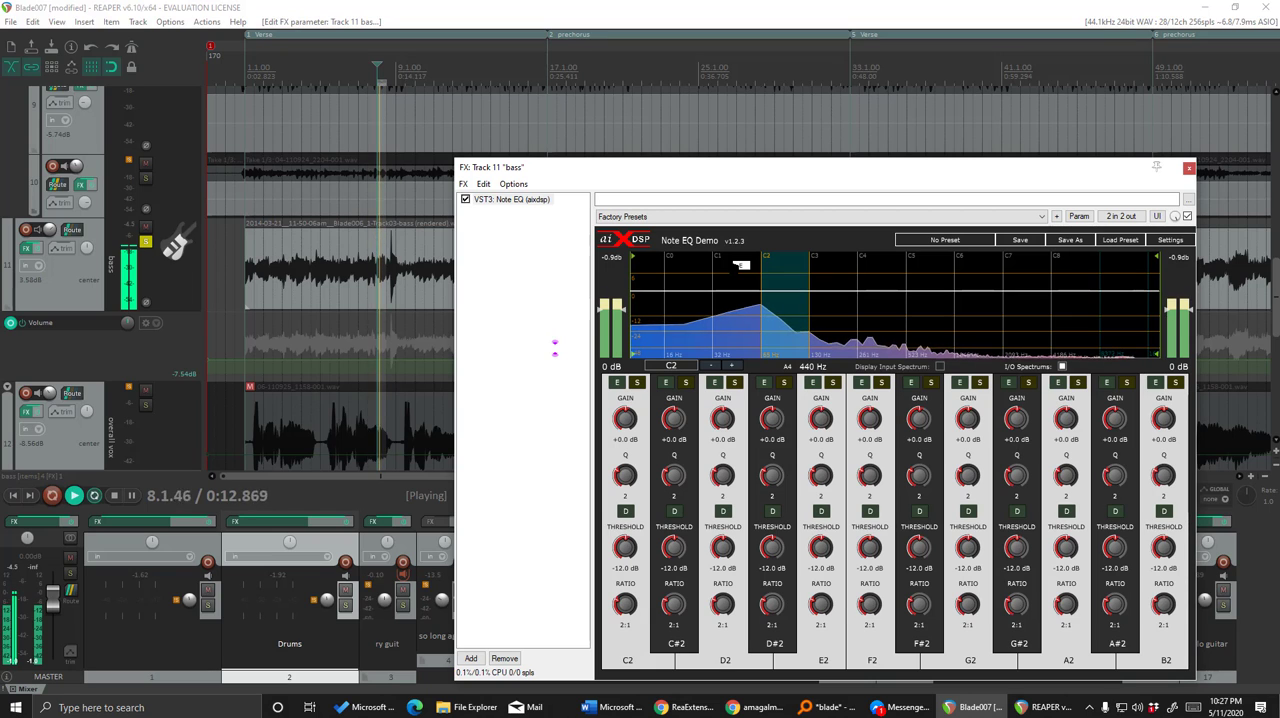
Move the play position to 6.3.00, ahead of the short loop, and stop playback.
left_click(348, 62)
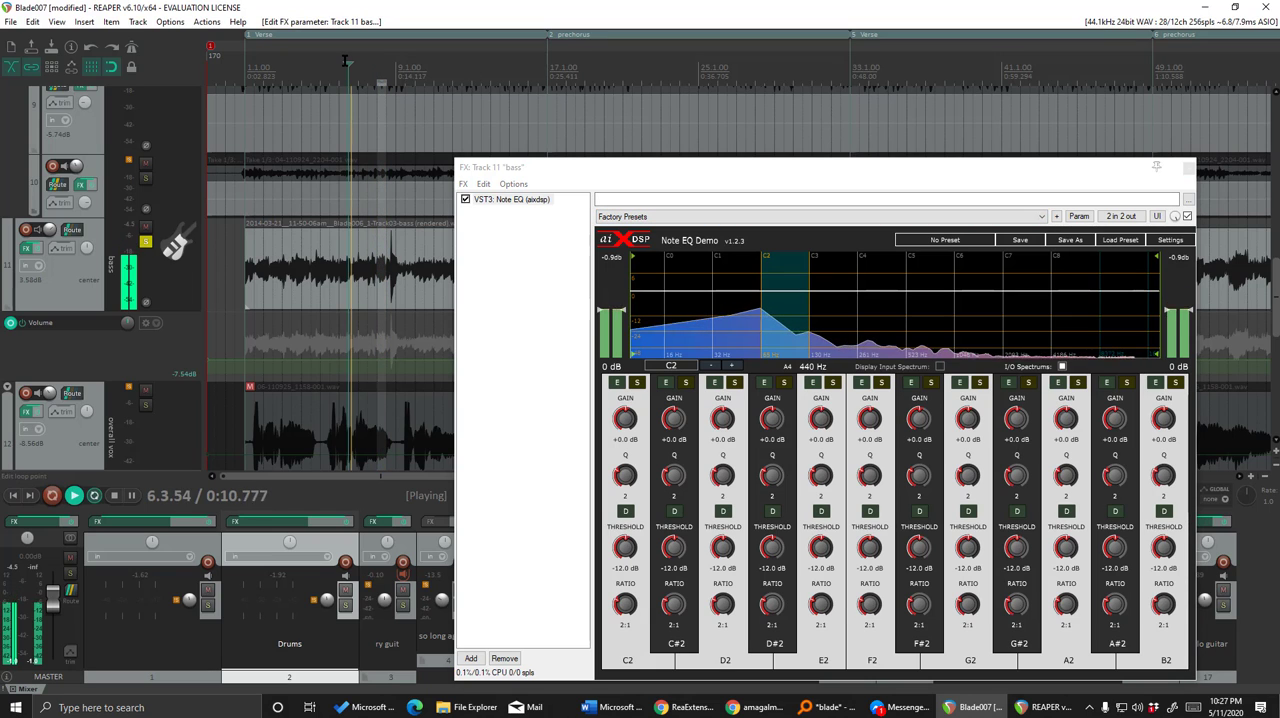
key("space")
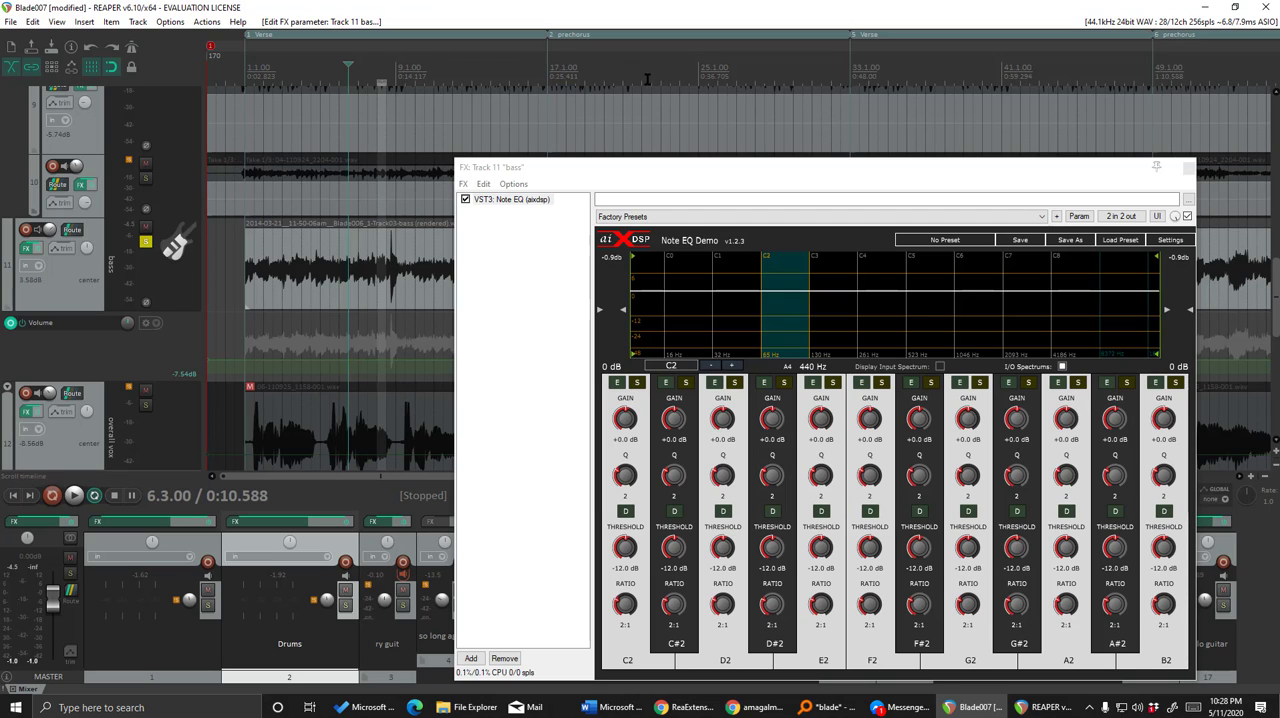
Lower the B3 note's gain to about -12.6 dB, compare the C2 and C3 octaves, and reset the B3 gain.
left_click(829, 266)
left_click(786, 266)
left_click(843, 276)
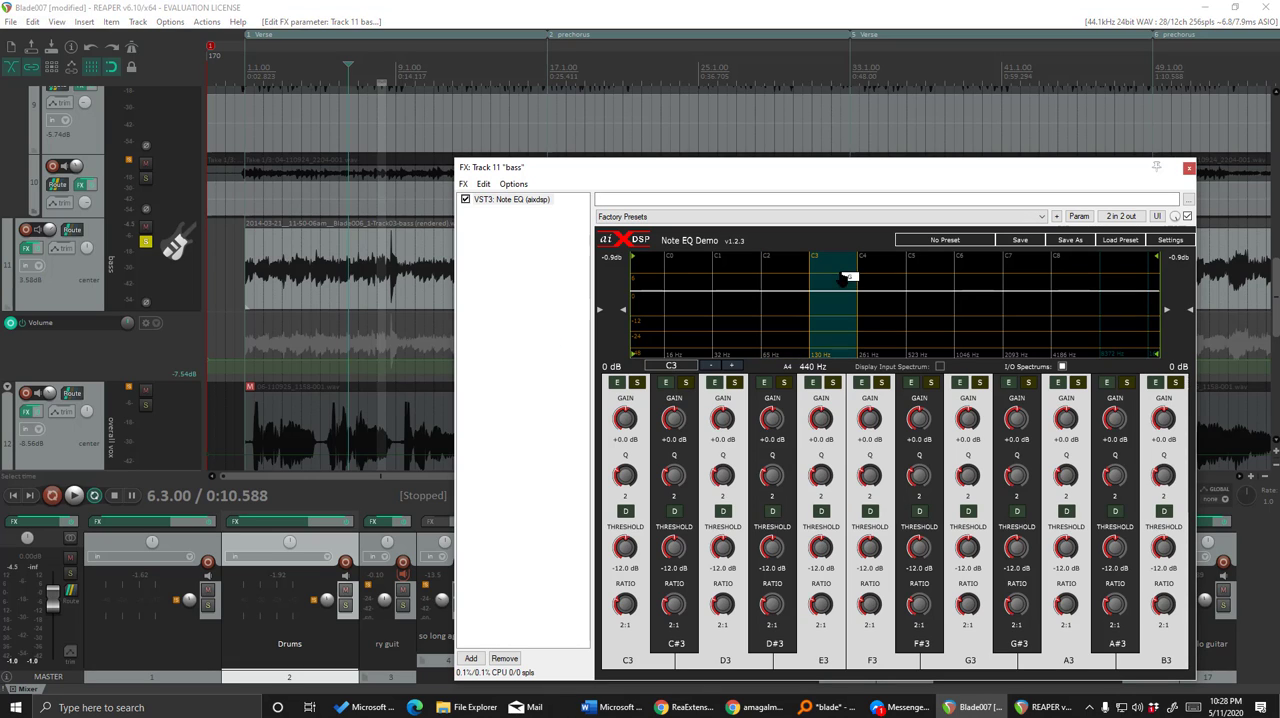
left_click_drag(1170, 429, 1165, 480)
left_click(790, 278)
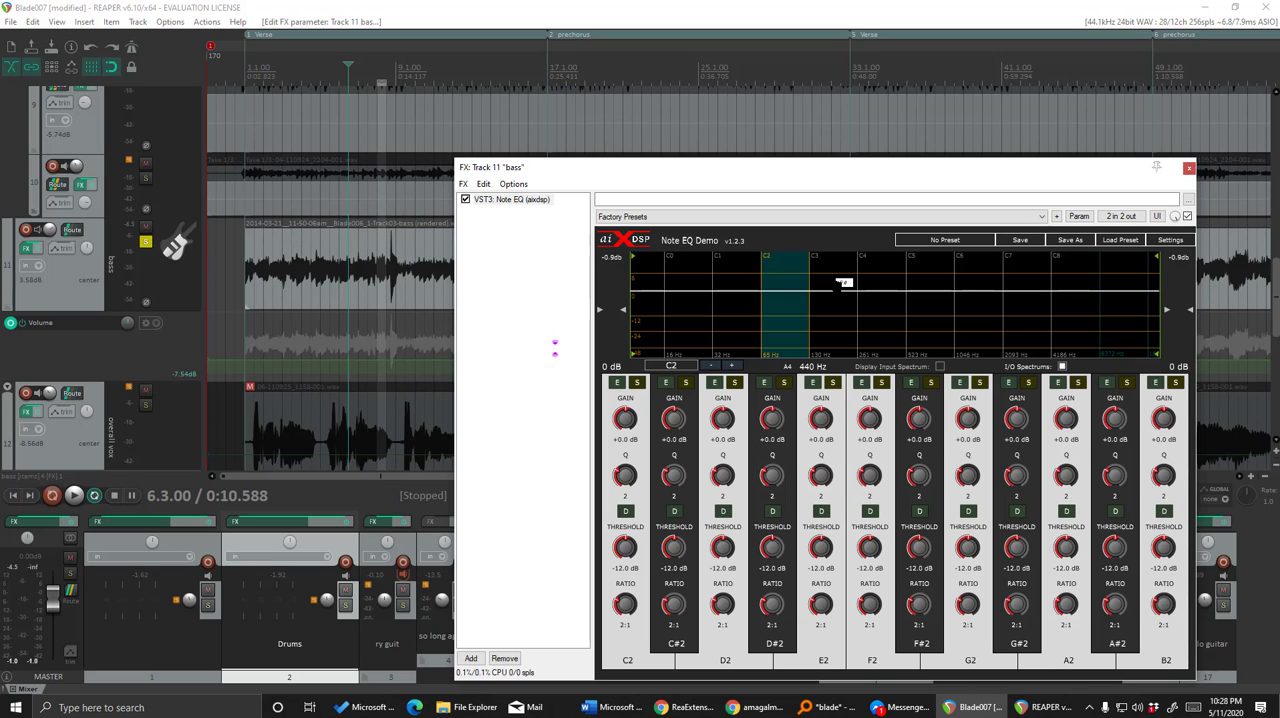
left_click(838, 284)
left_click(791, 276)
left_click(852, 276)
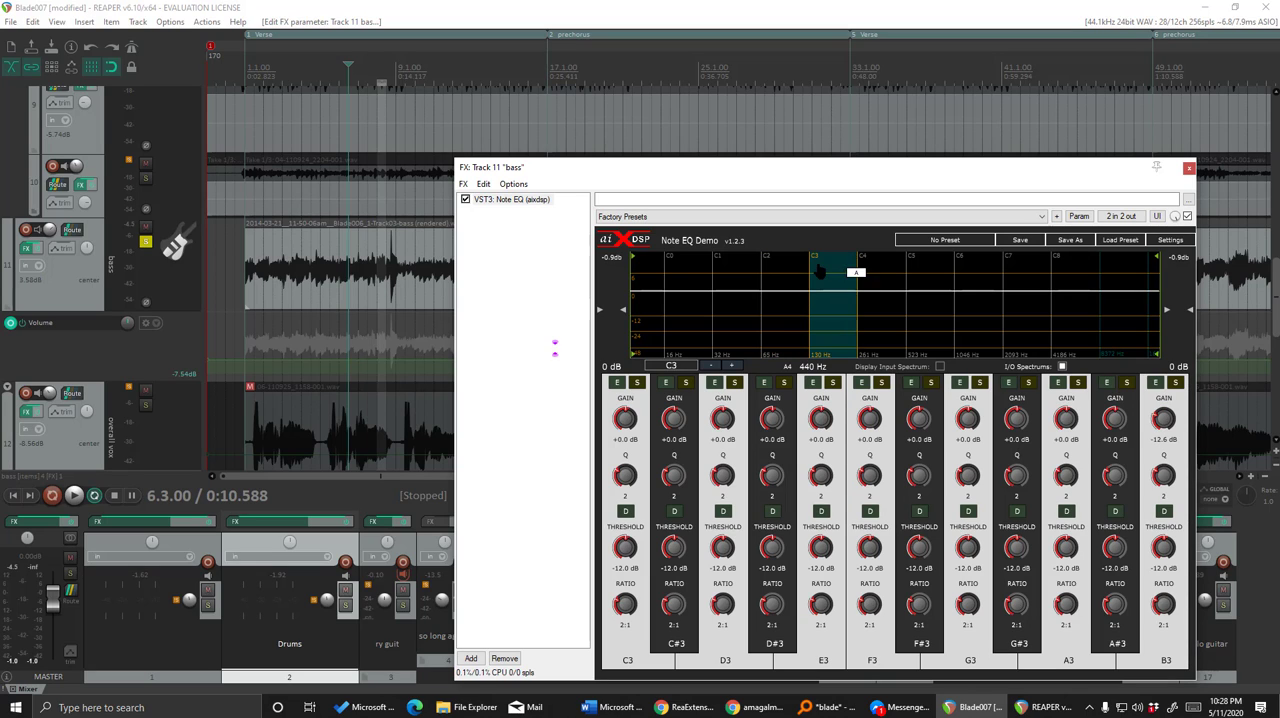
double_click(1164, 418)
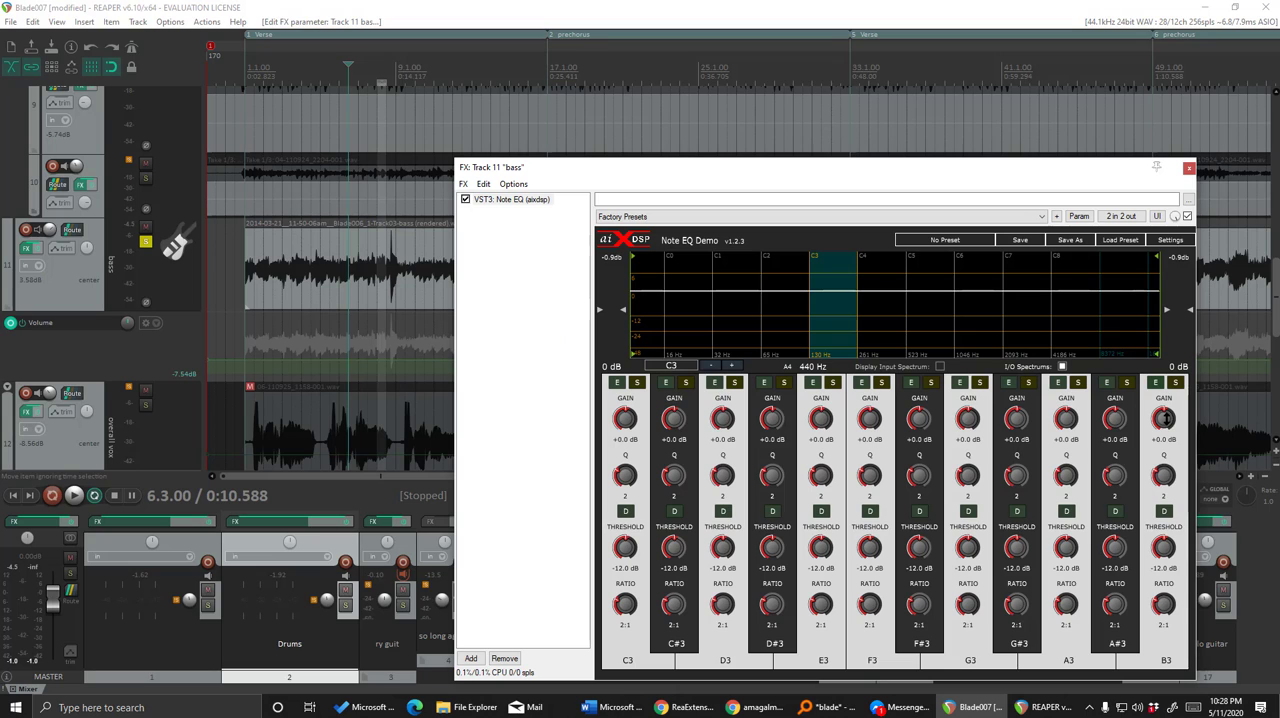
Select the C2 octave, play the loop from 8.1.00, and briefly solo the B2 note band to audition it.
left_click(791, 272)
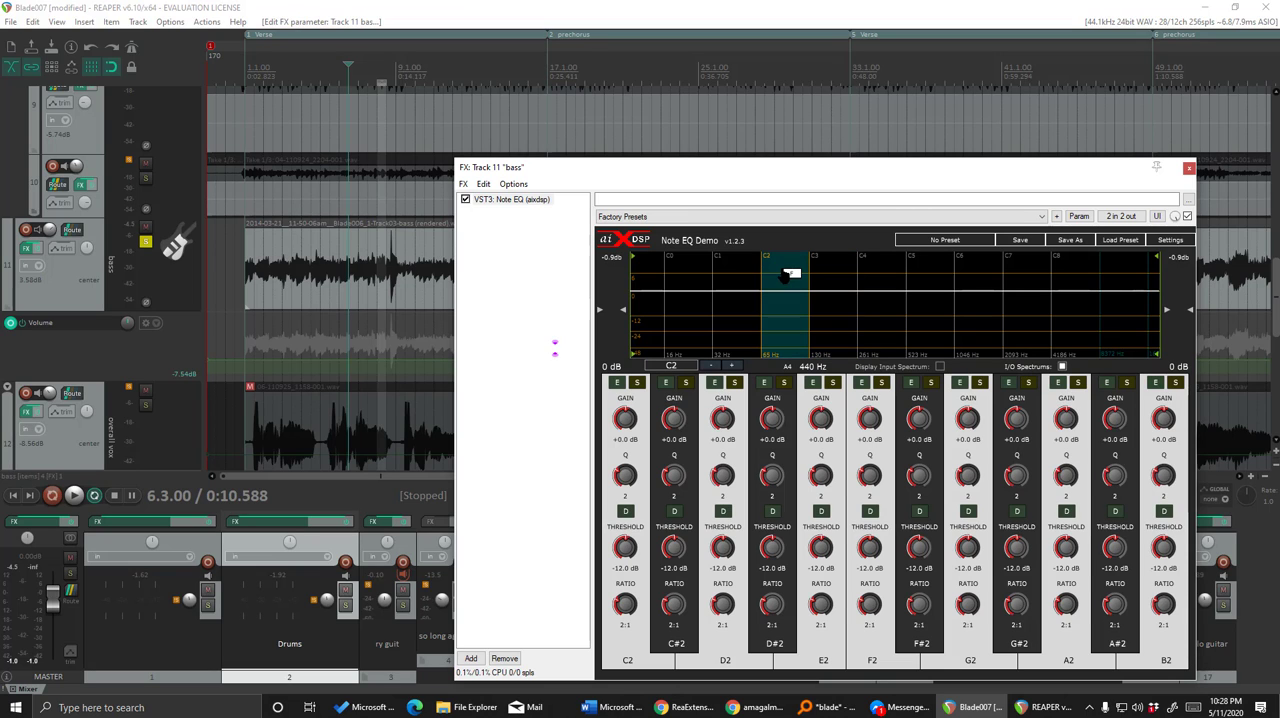
left_click(375, 63)
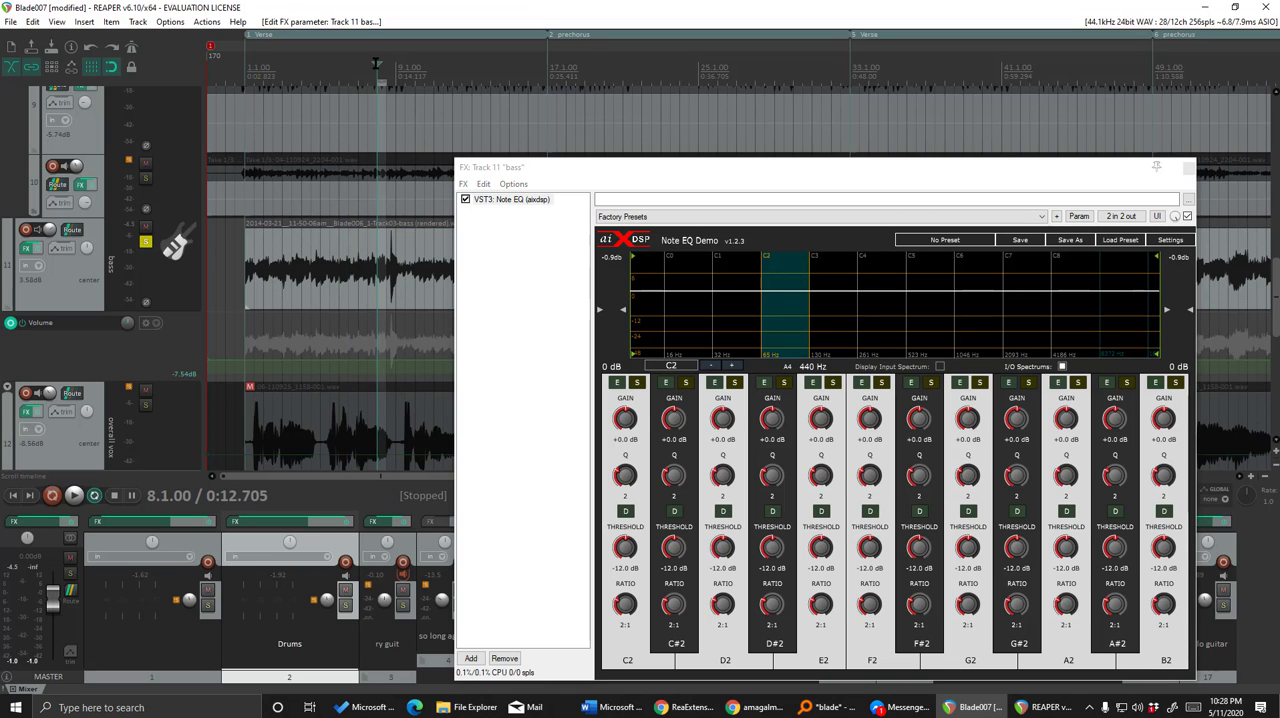
key("space")
left_click(740, 407)
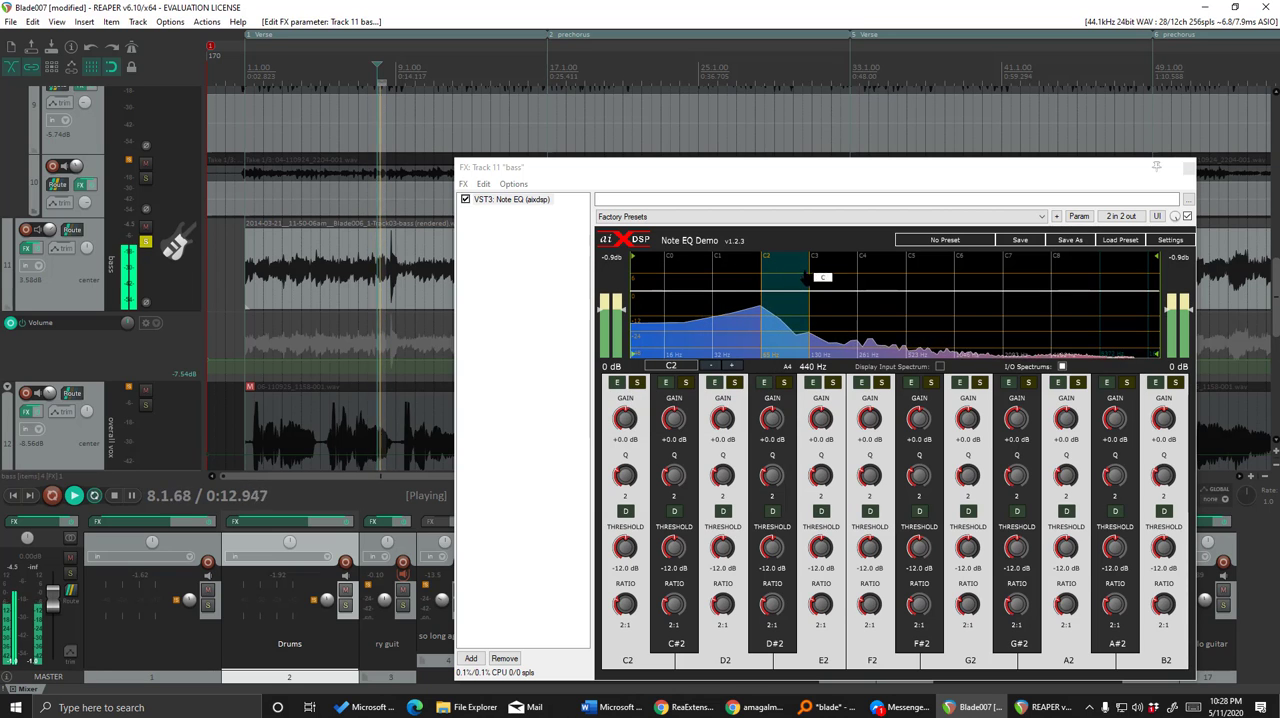
left_click(1175, 383)
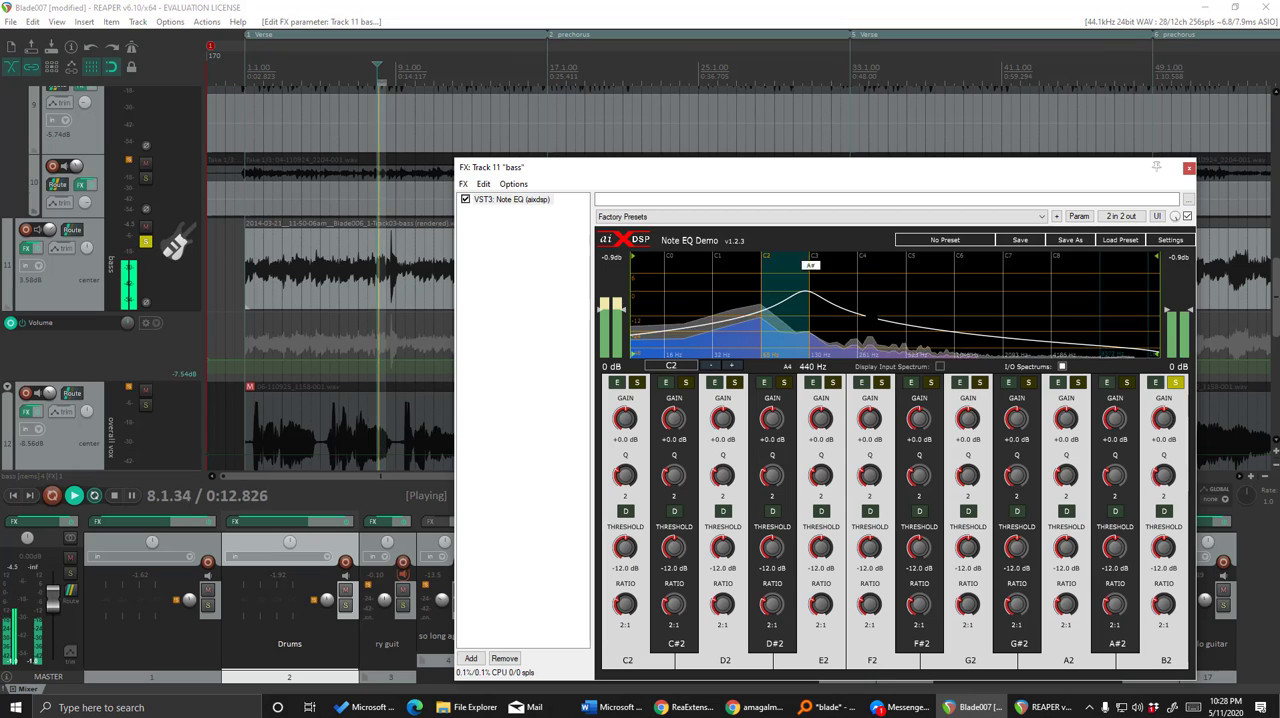
left_click(1175, 383)
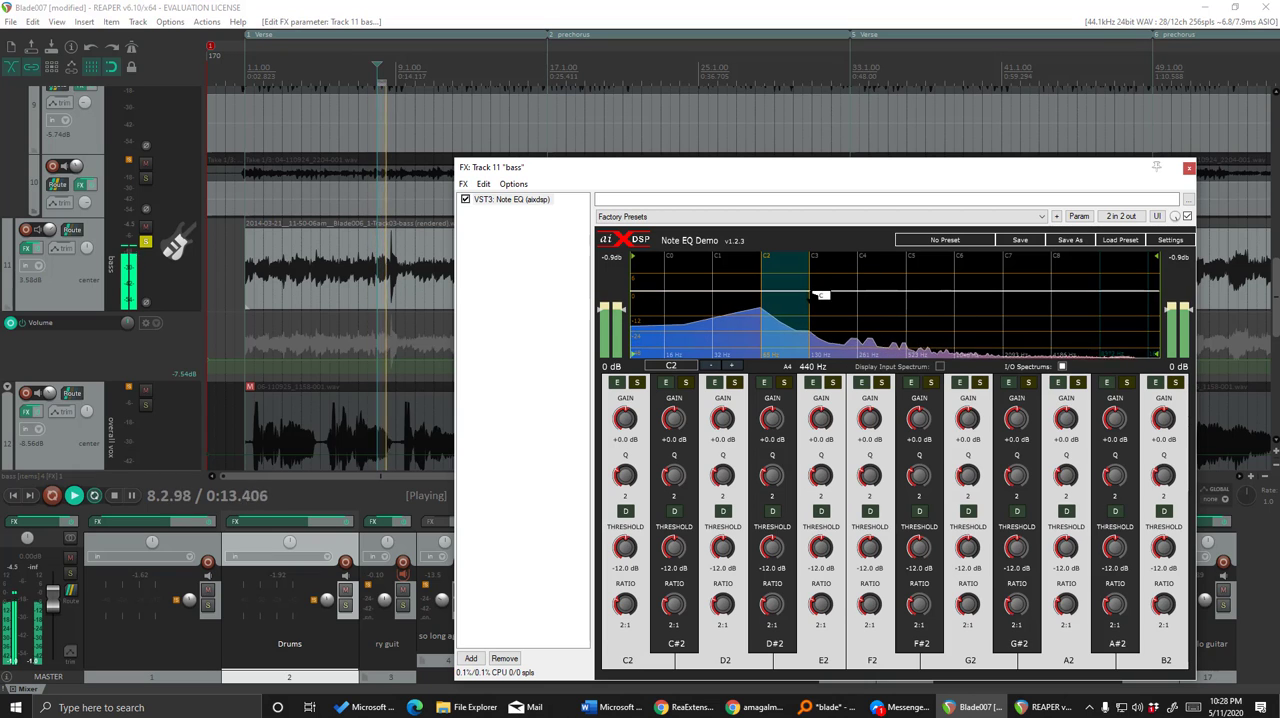
Switch to the C1 octave, solo the B1 note band to audition it, then unsolo it and stop playback.
left_click(738, 274)
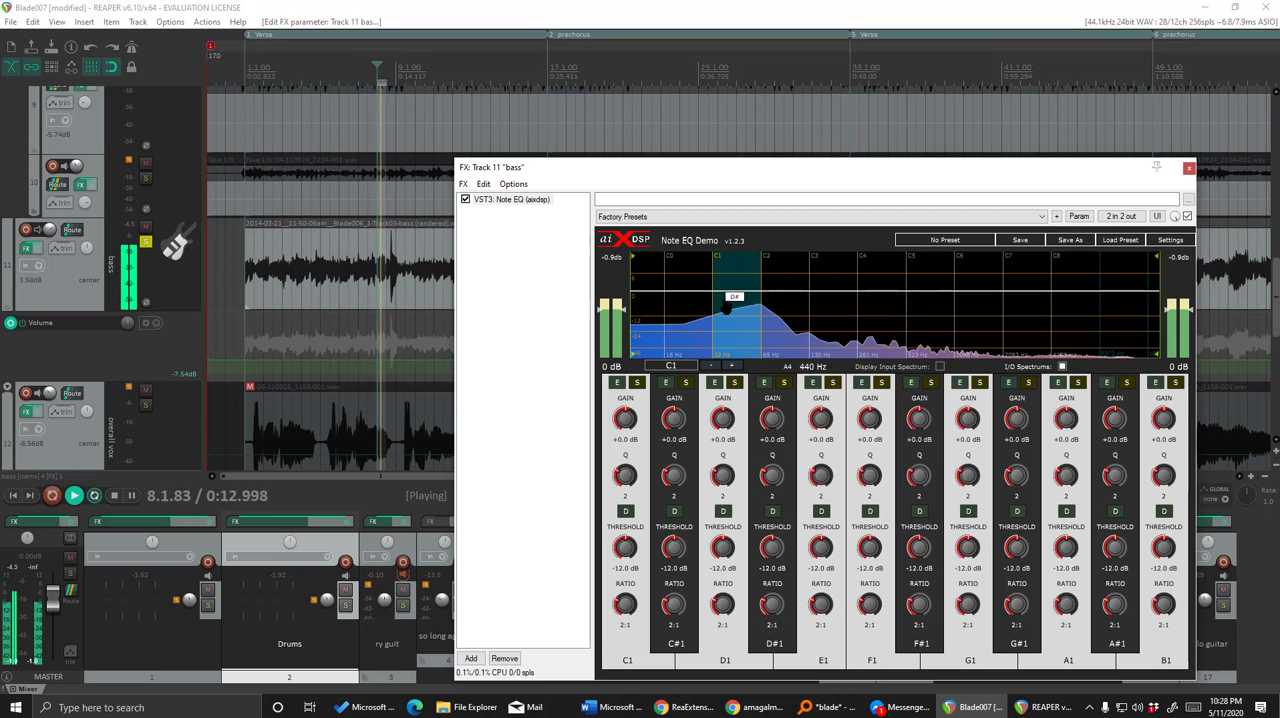
left_click(1175, 384)
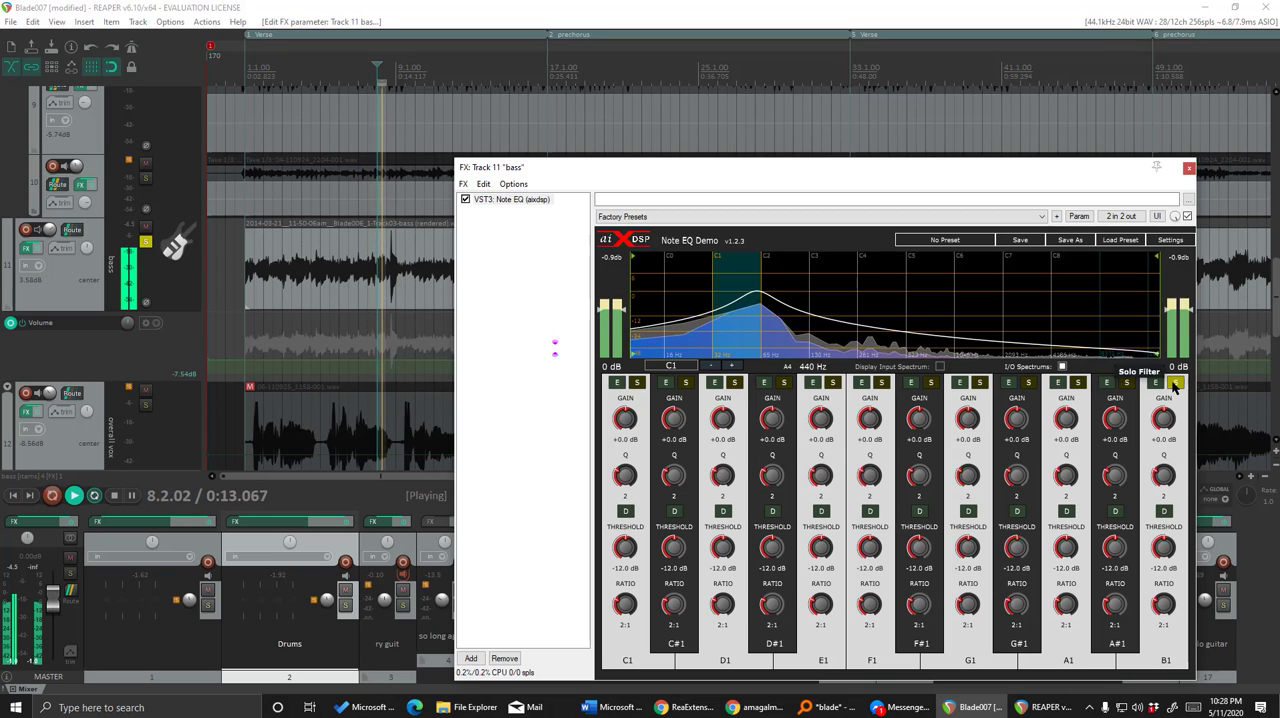
left_click(1175, 384)
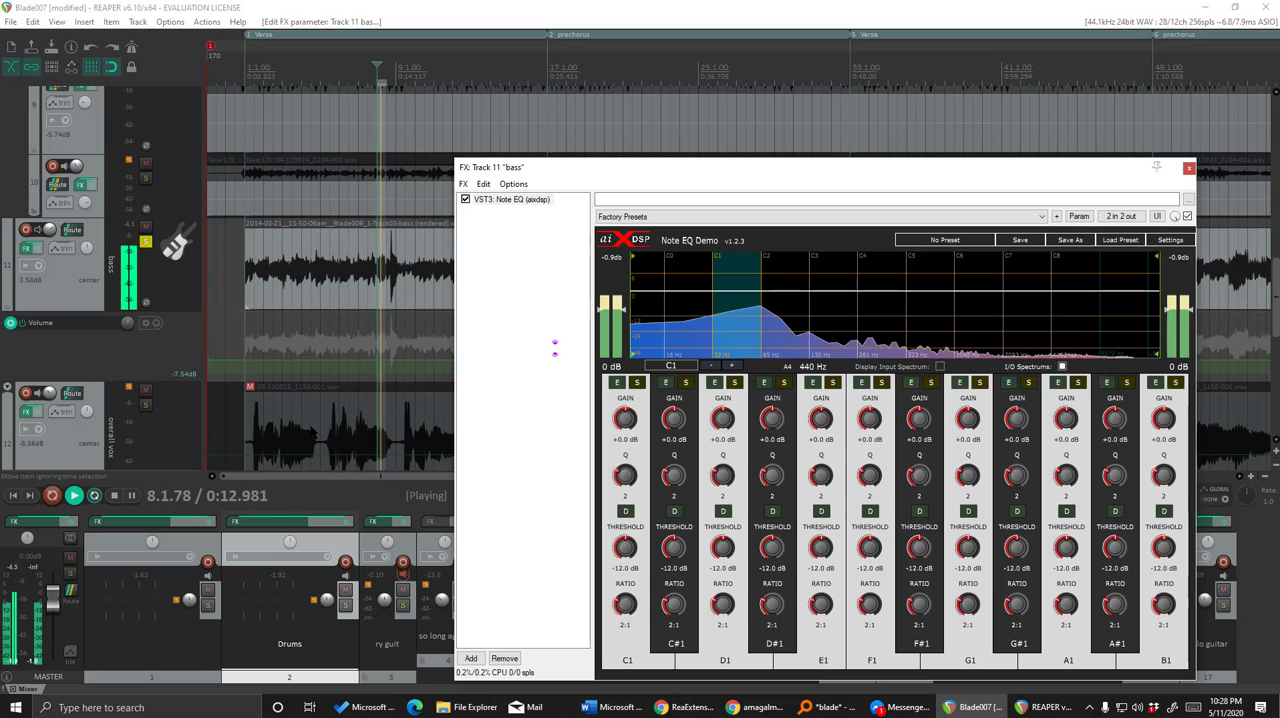
key("space")
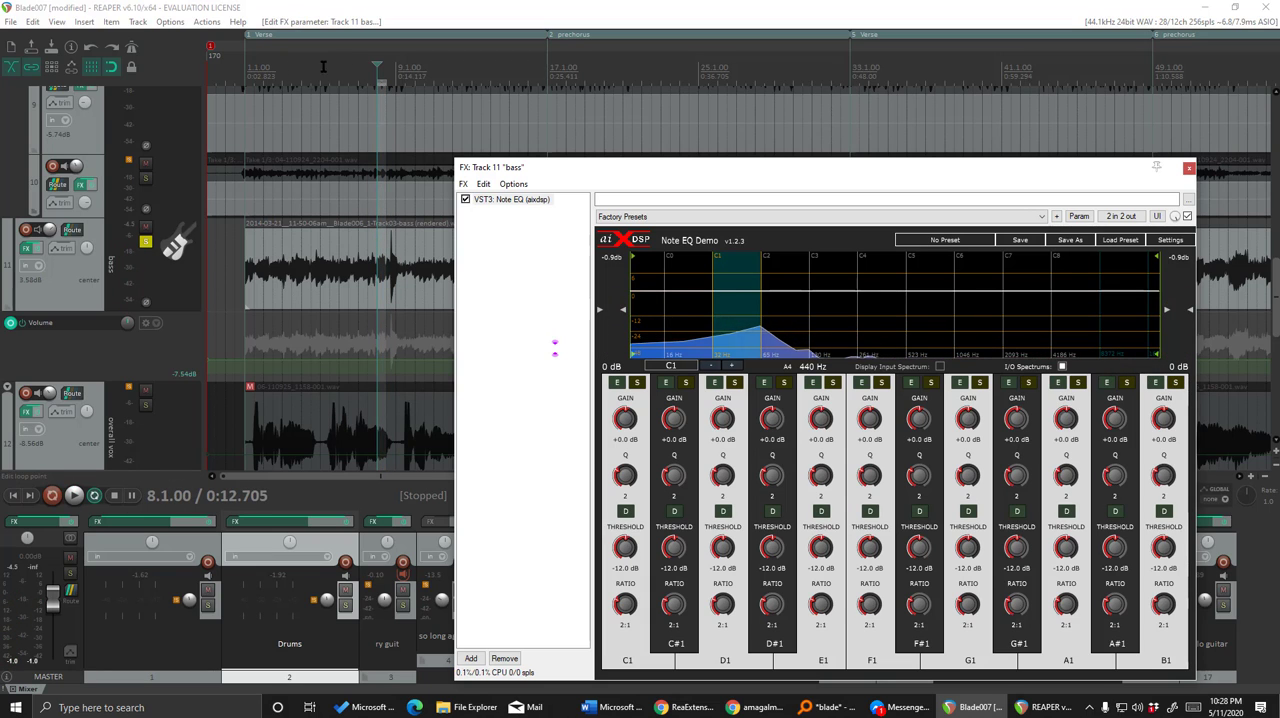
Play the loop, enable the B1 note band, and lower its gain to about -5.1 dB.
key("space")
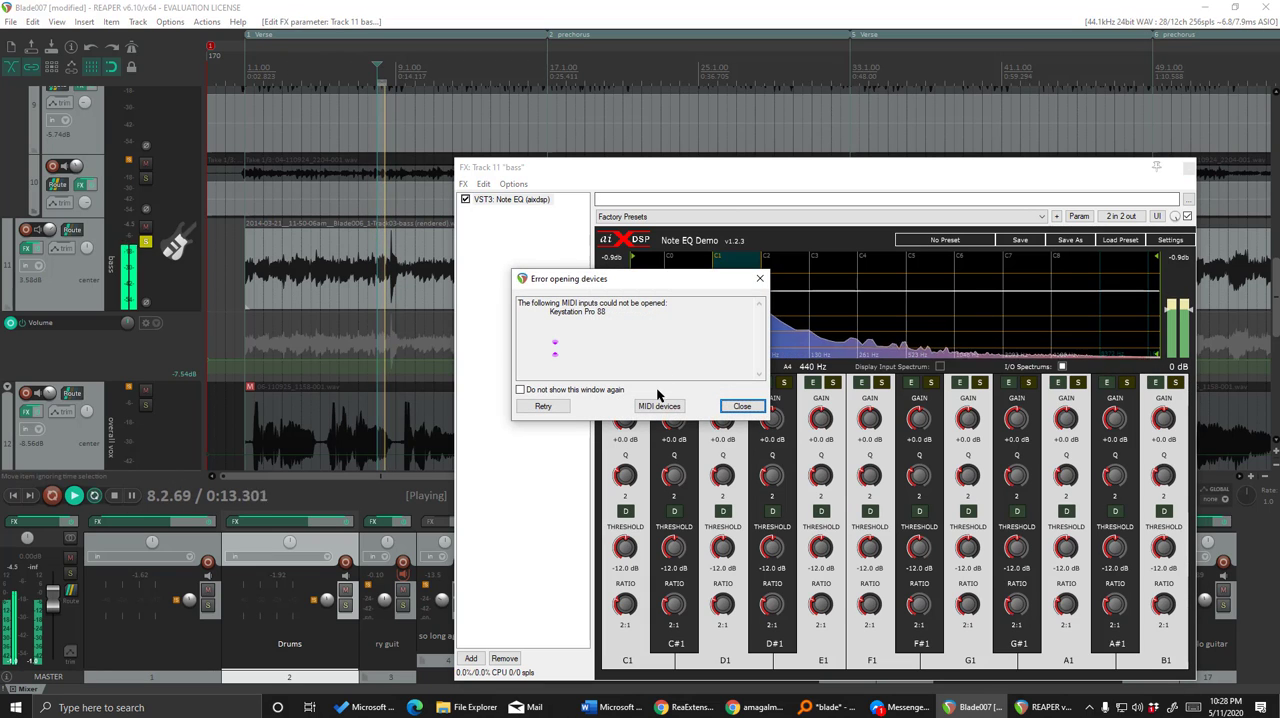
left_click(729, 404)
left_click(1155, 383)
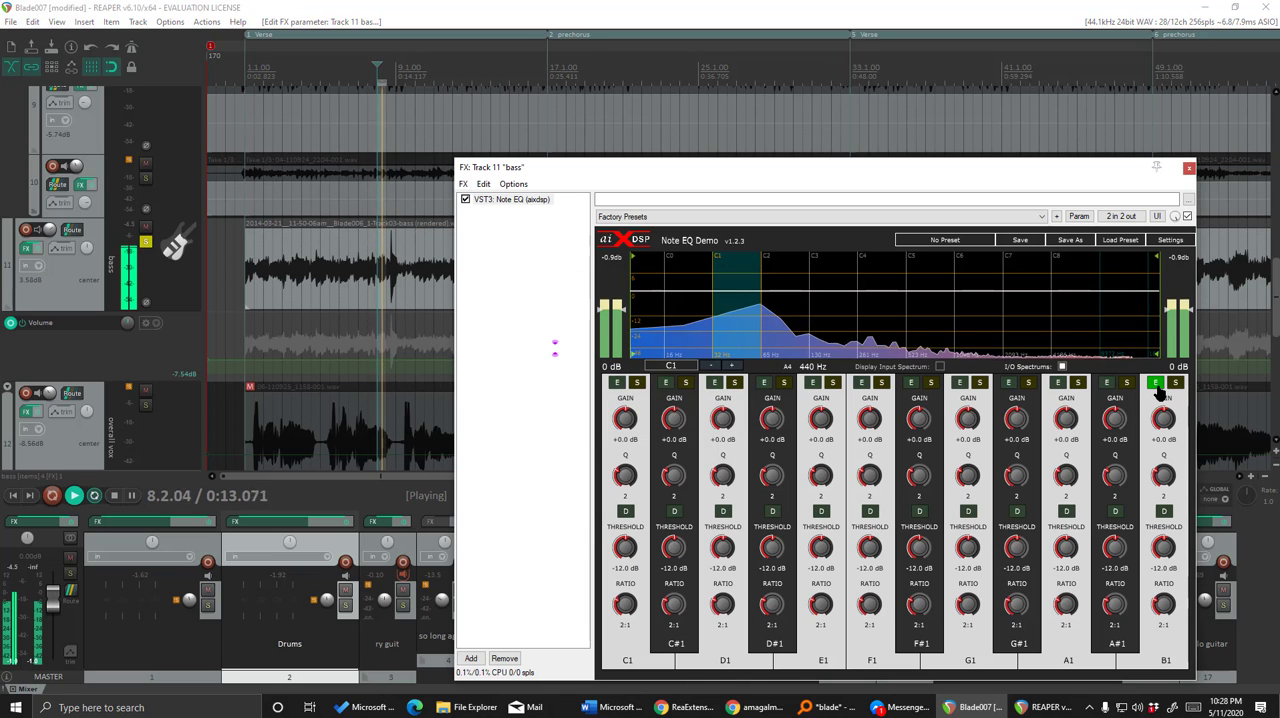
left_click(1157, 384)
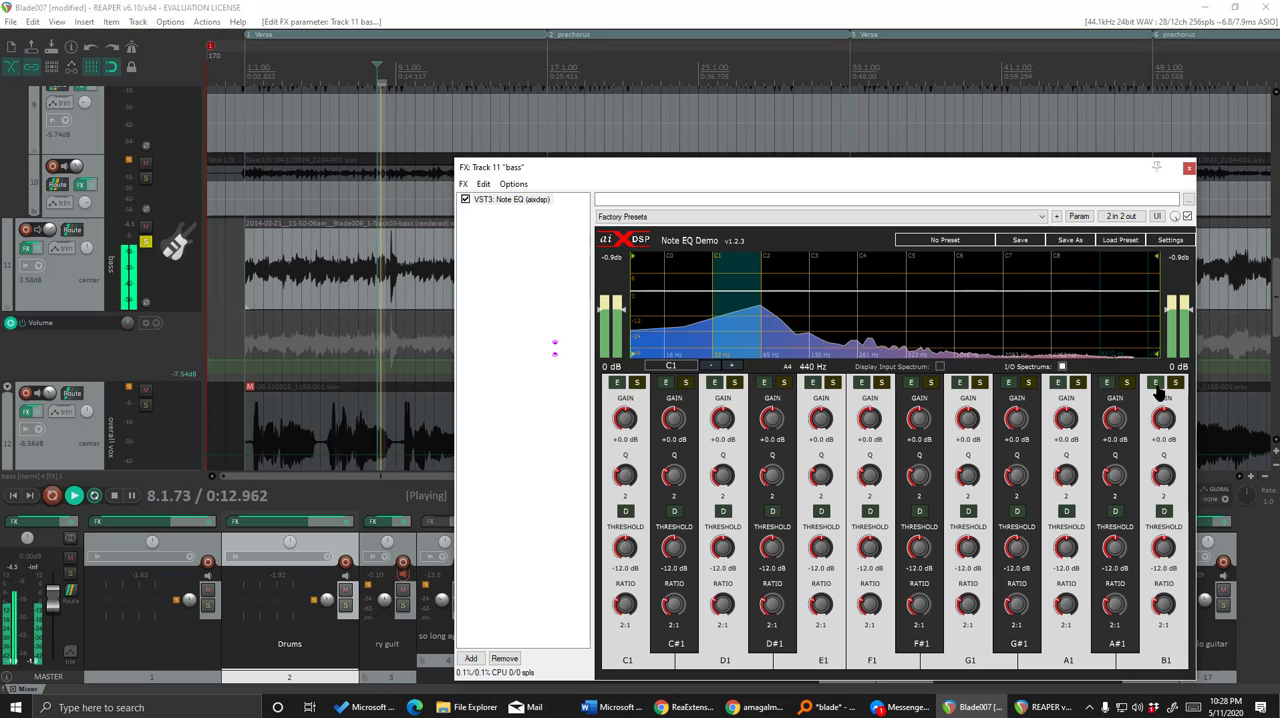
key("space")
key("space")
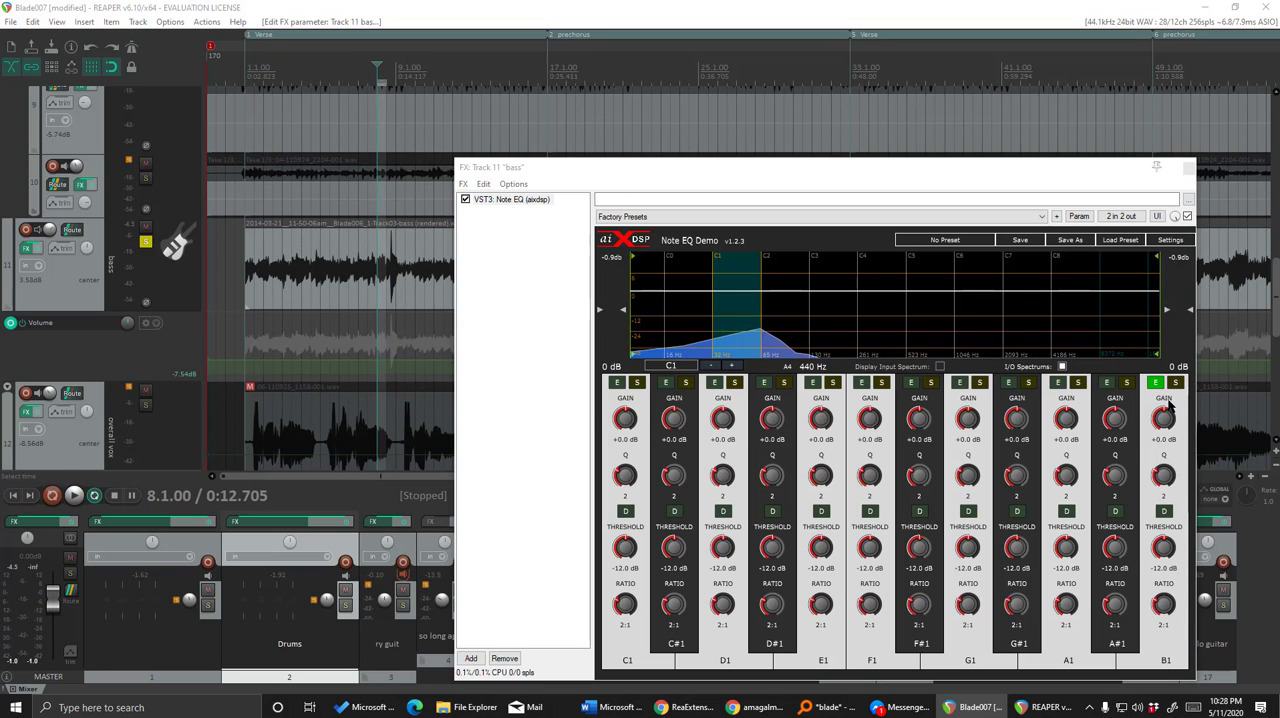
left_click(763, 405)
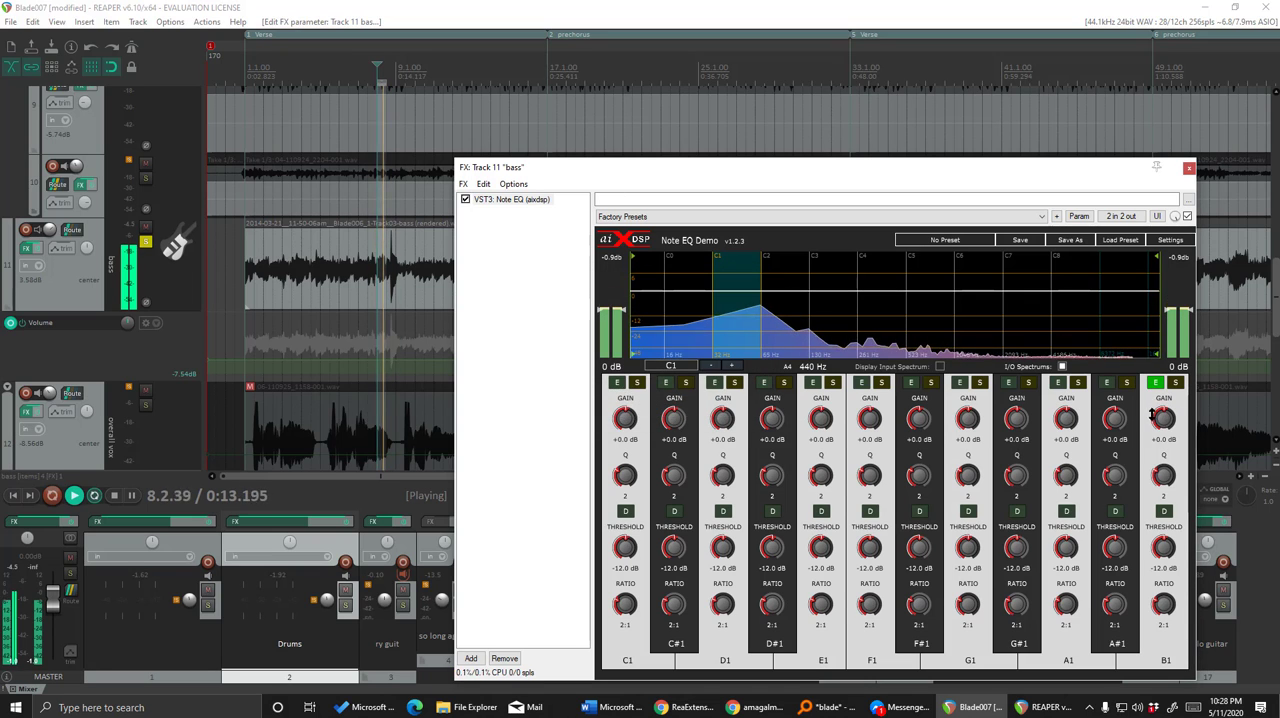
left_click_drag(1163, 418, 1163, 430)
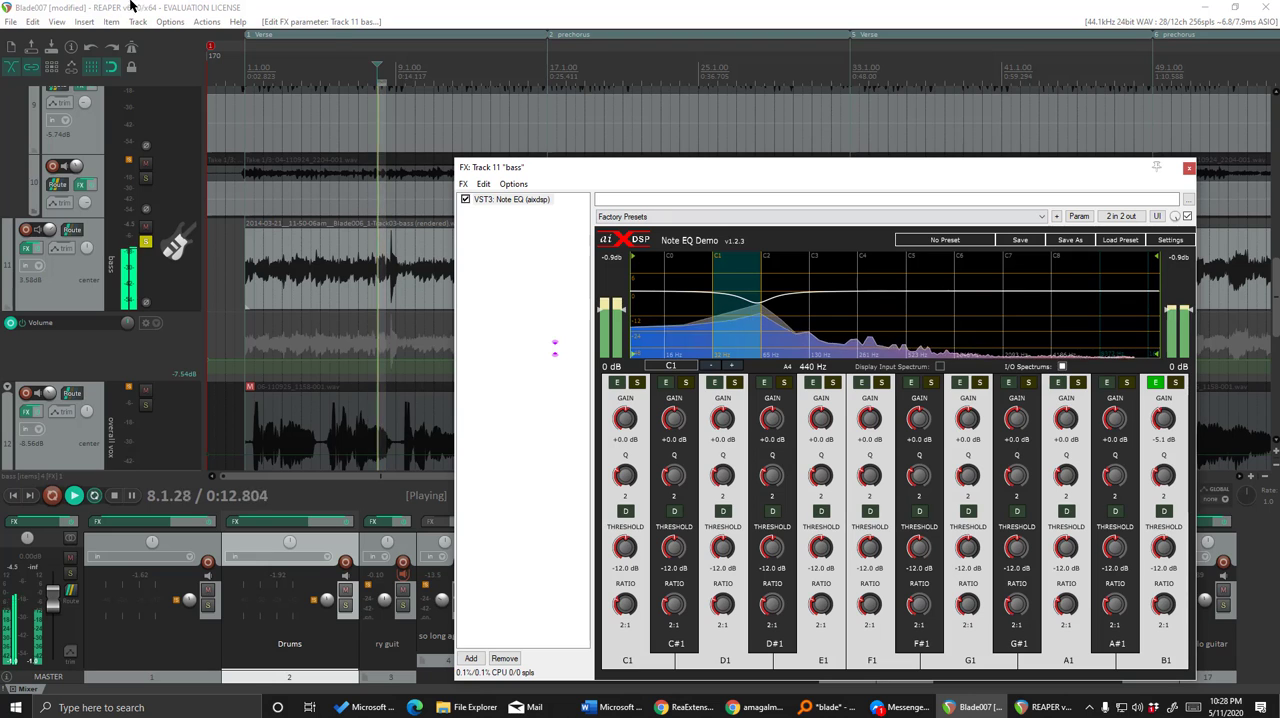
Remove the loop selection, move the play position to 5.3.00, and stop playback.
right_click(386, 77)
left_click(420, 86)
left_click(328, 72)
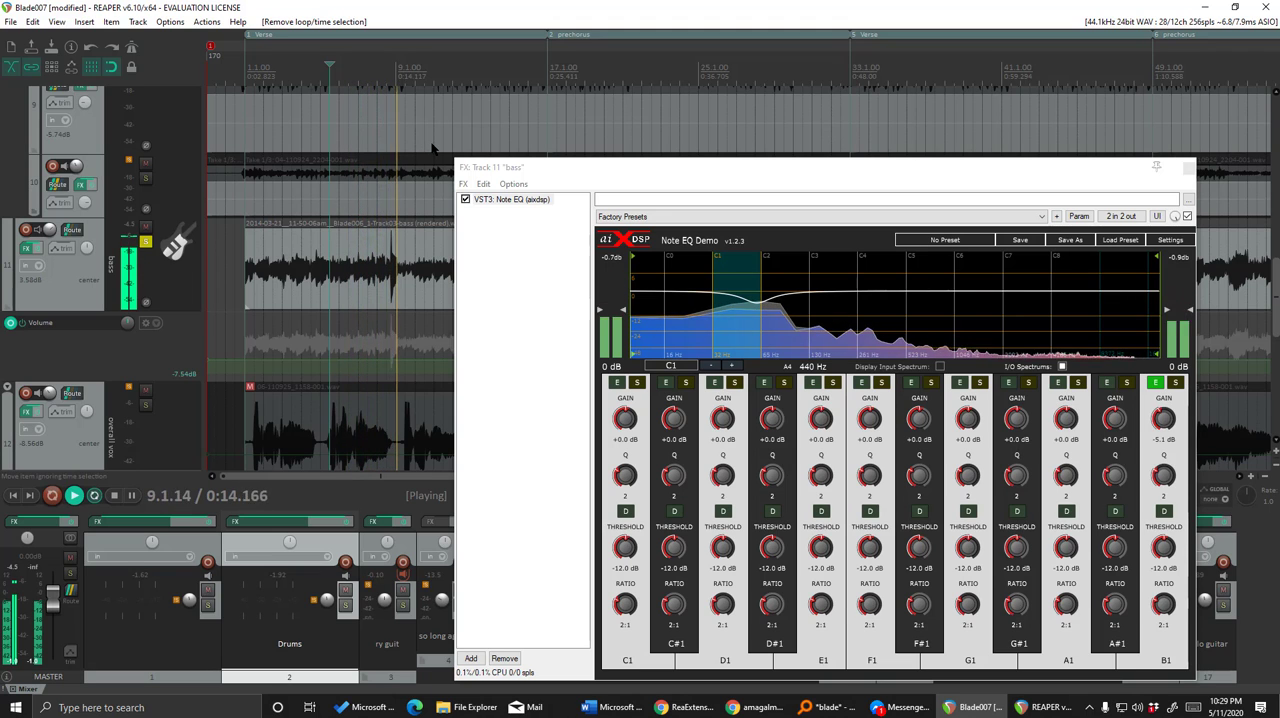
key("space")
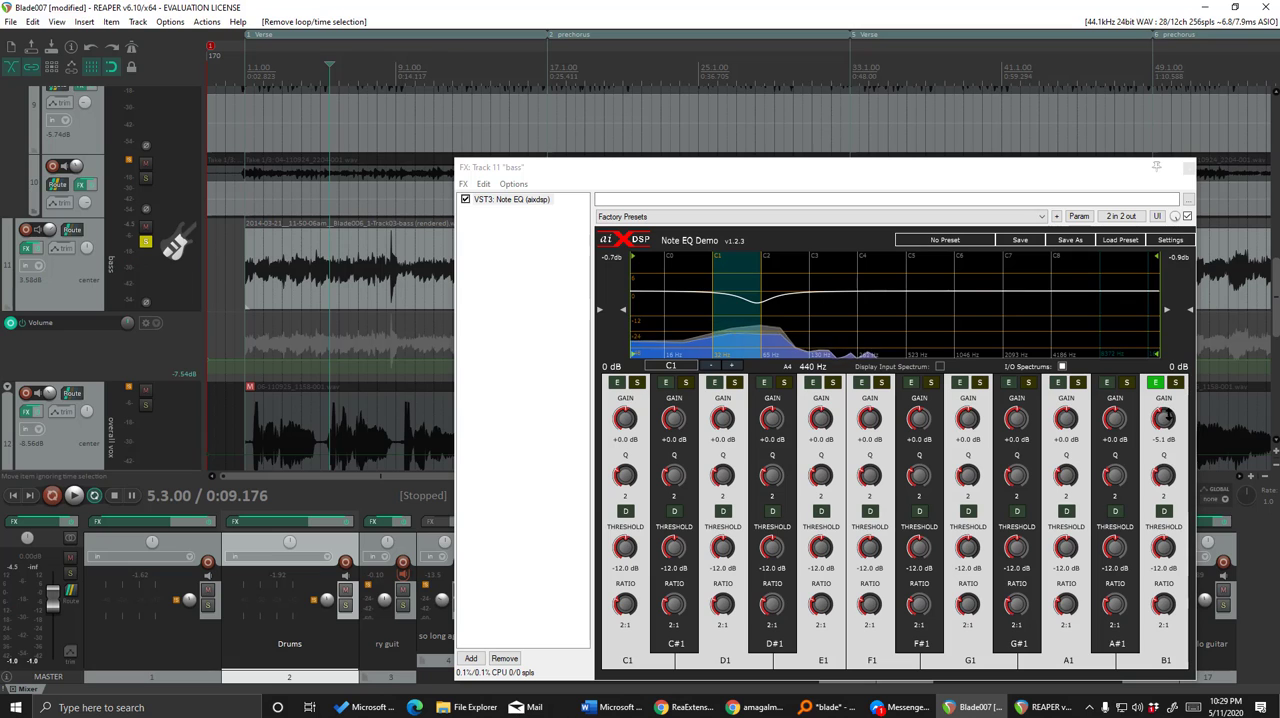
Lower the B1 note's gain to about -8.6 dB and listen to the bass without looping.
left_click_drag(1159, 417, 1157, 426)
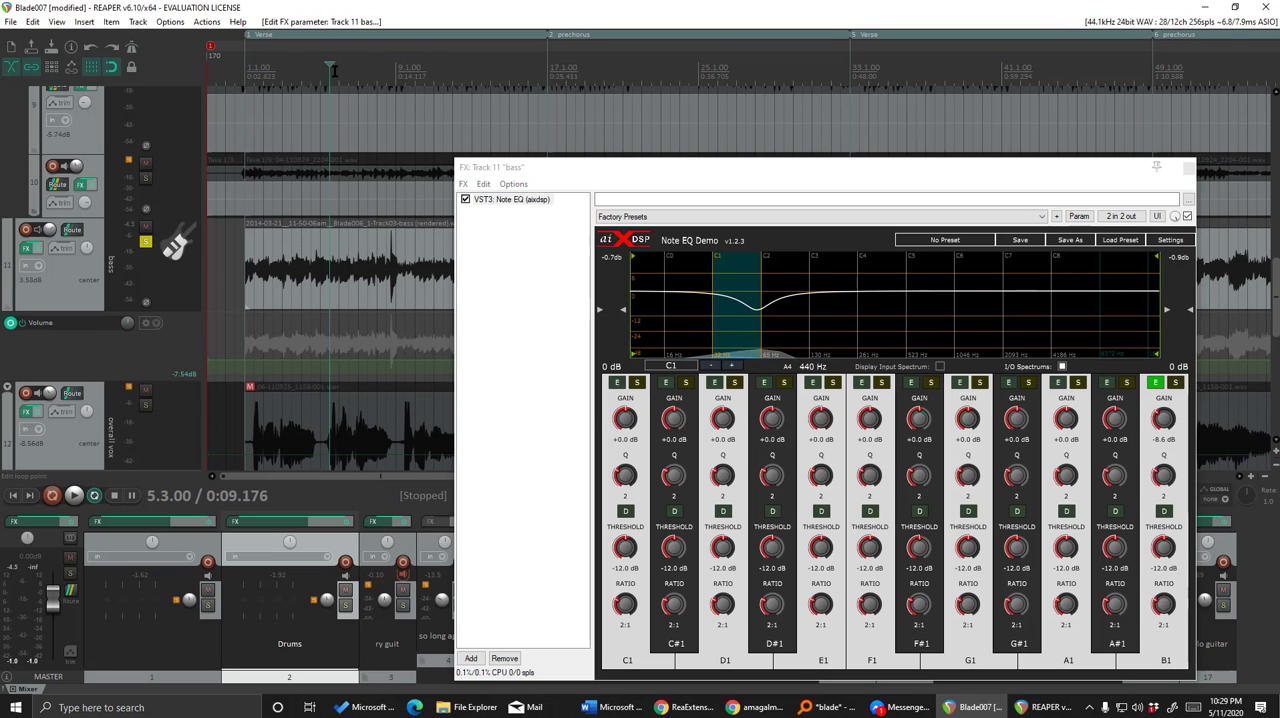
key("space")
left_click(741, 406)
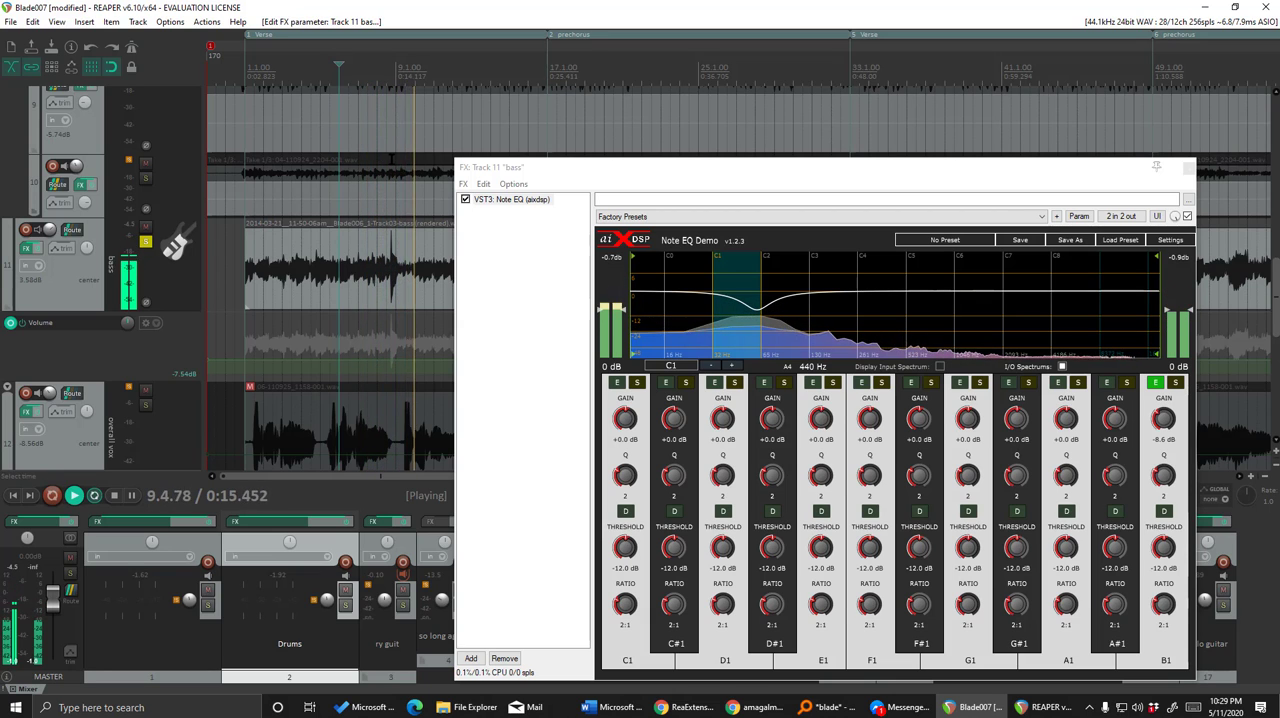
key("space")
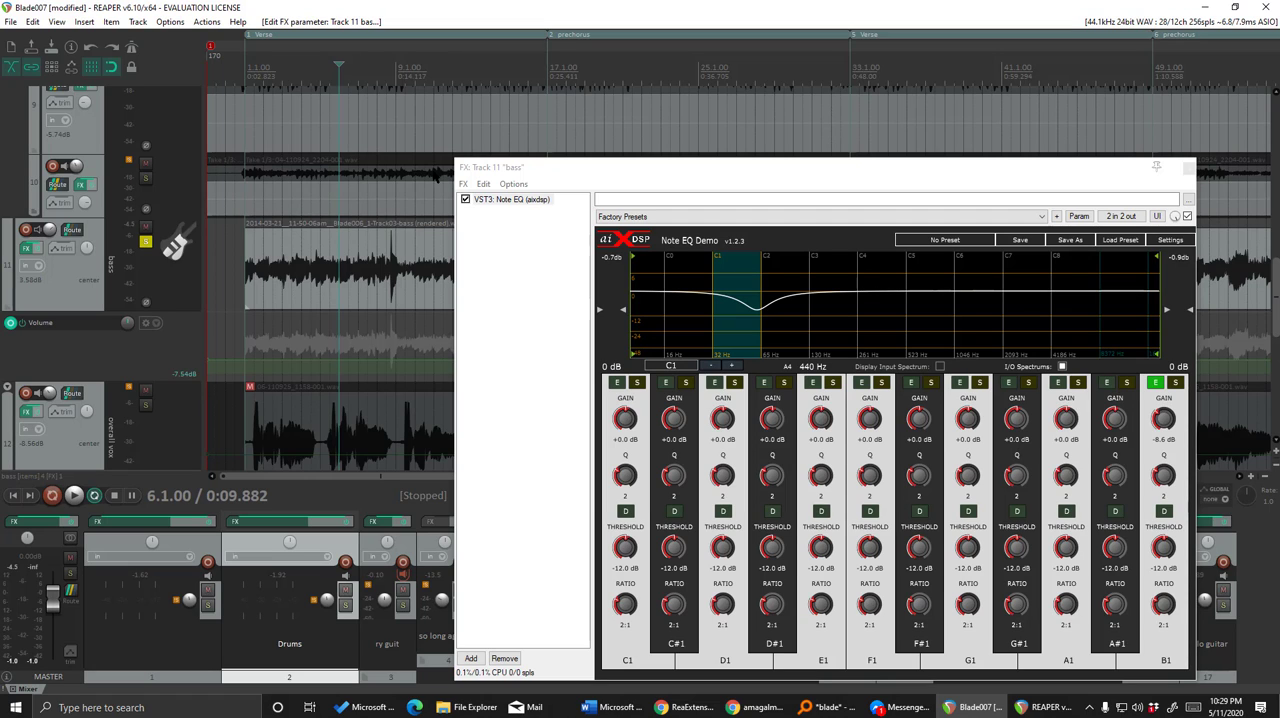
Set a short loop at the start of bar 5 and play it from 5.1.00, dismissing the device error.
left_click(323, 78)
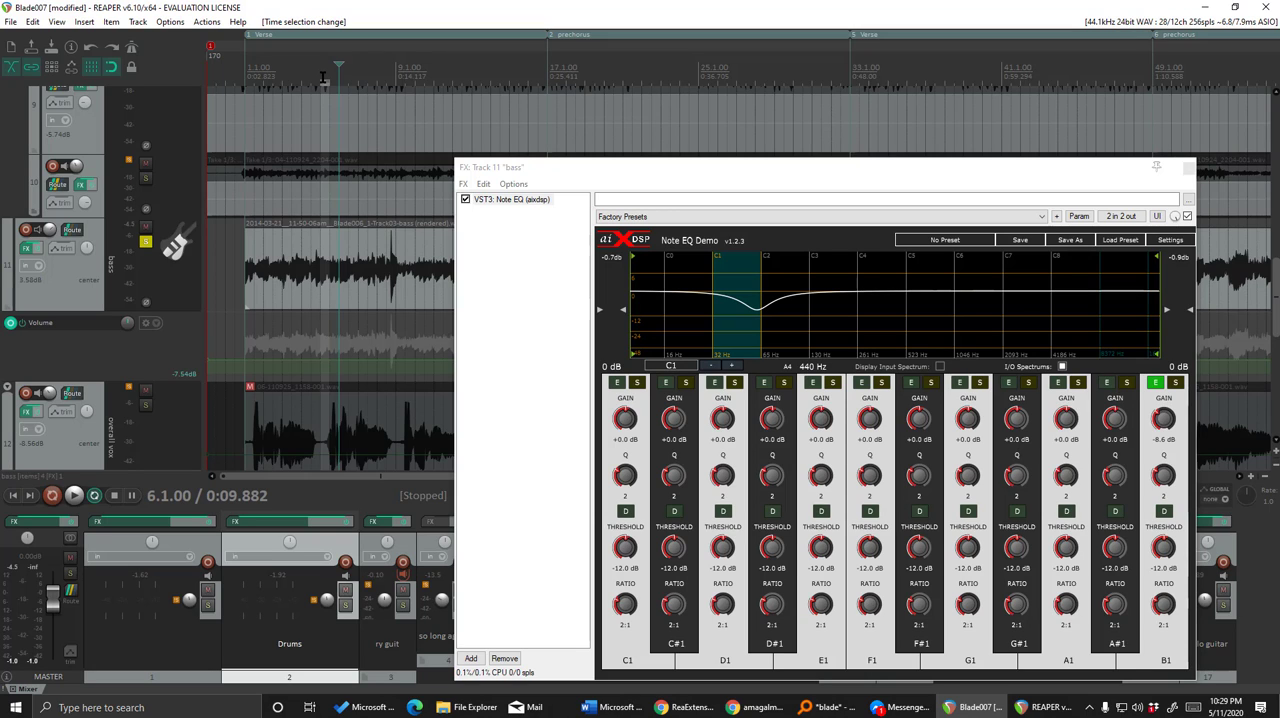
left_click(322, 78)
key("space")
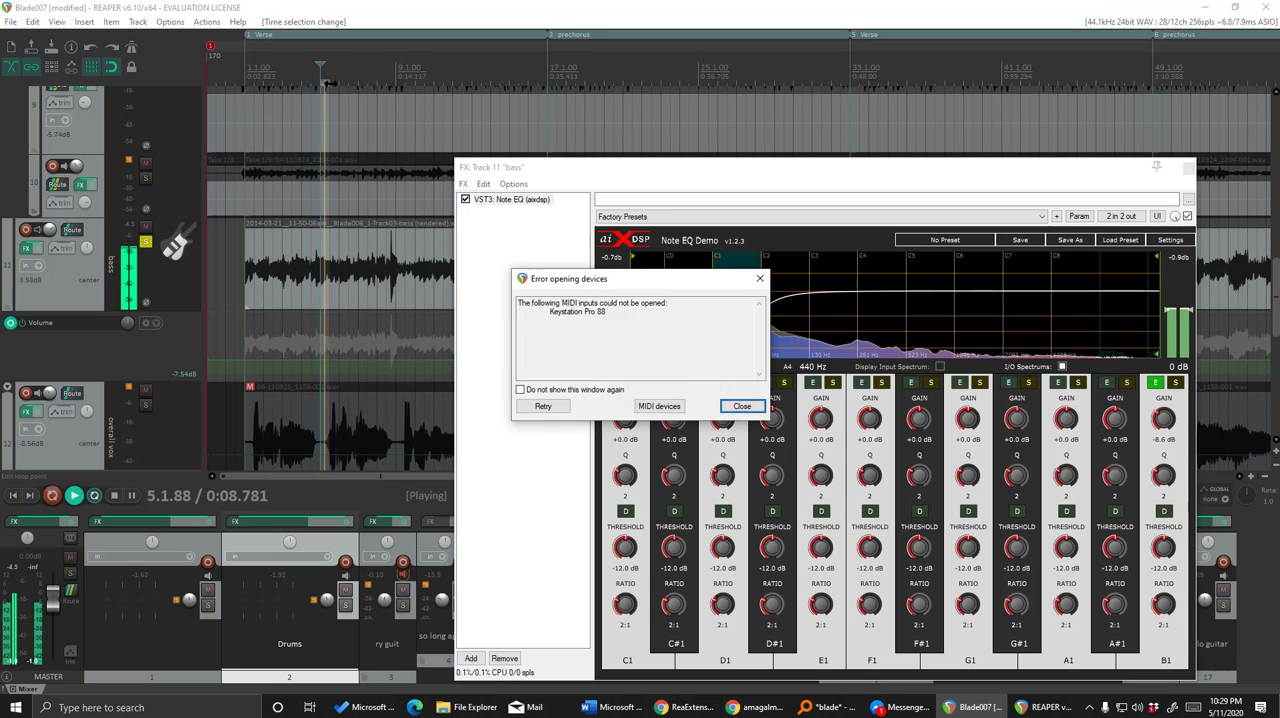
left_click(737, 406)
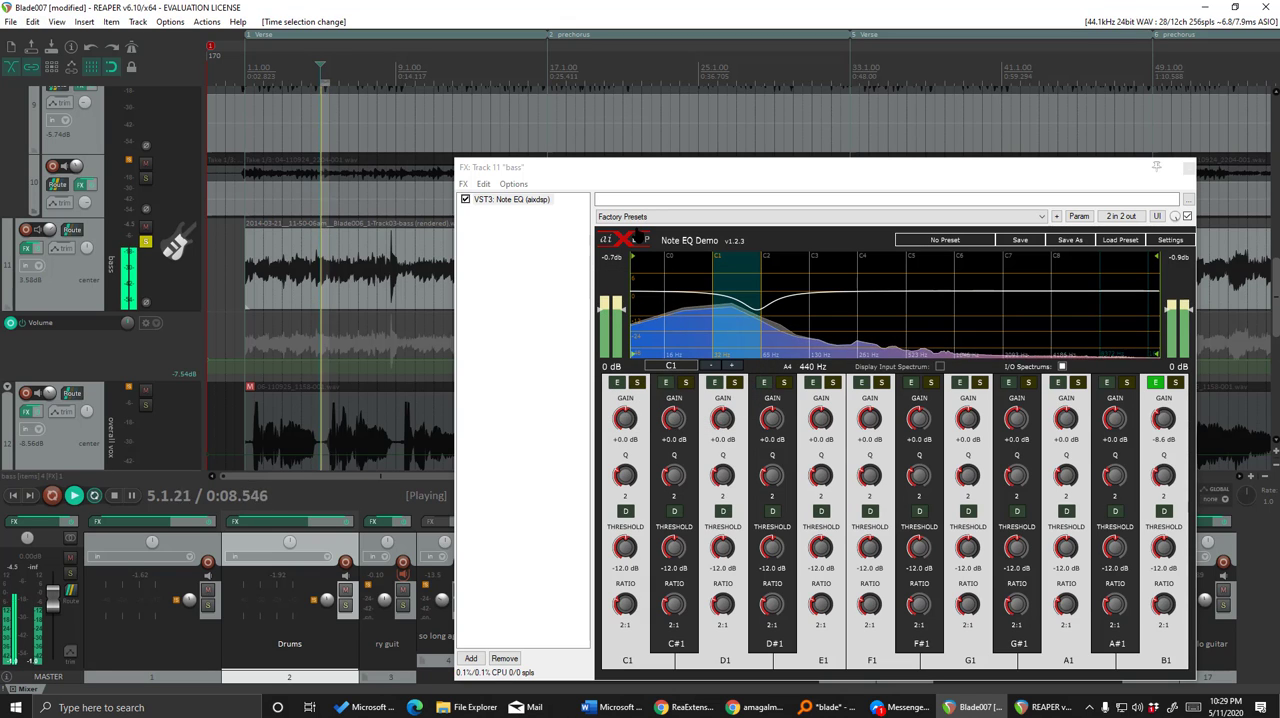
key("space")
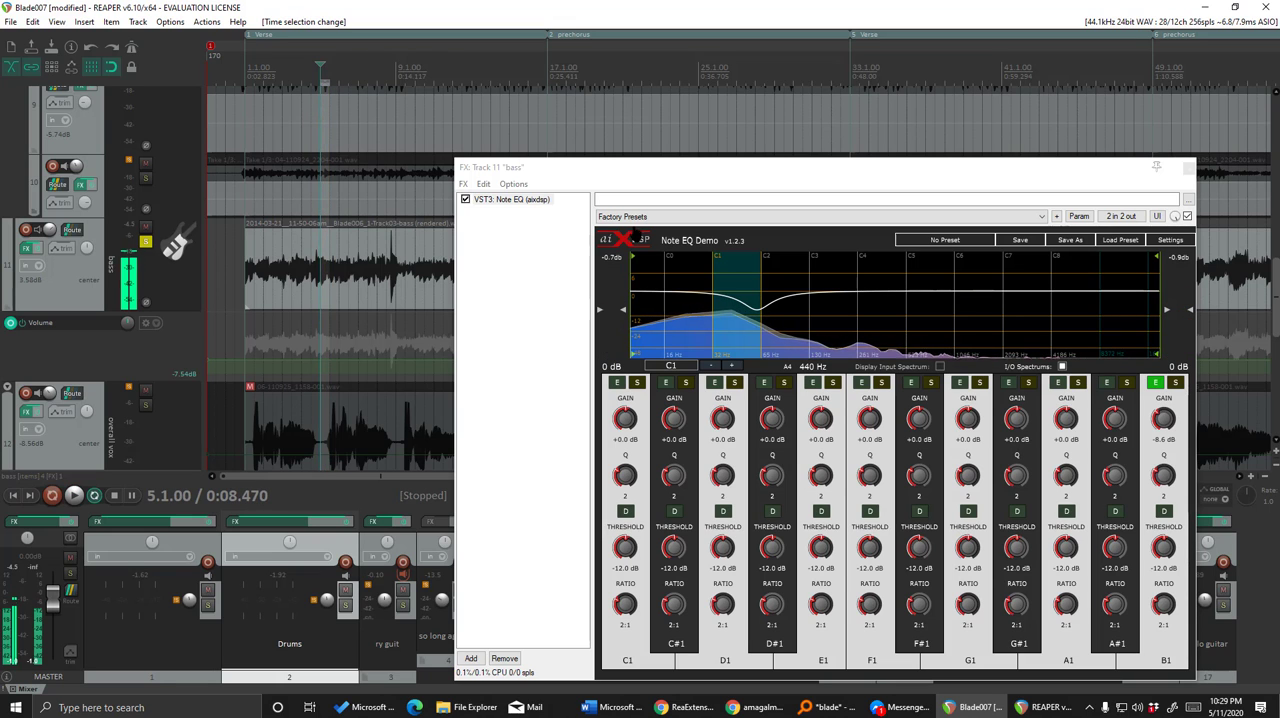
Move the Note EQ window away from the loop area and compare the bar 5 loop with the plug-in bypassed and active.
left_click_drag(578, 173, 624, 153)
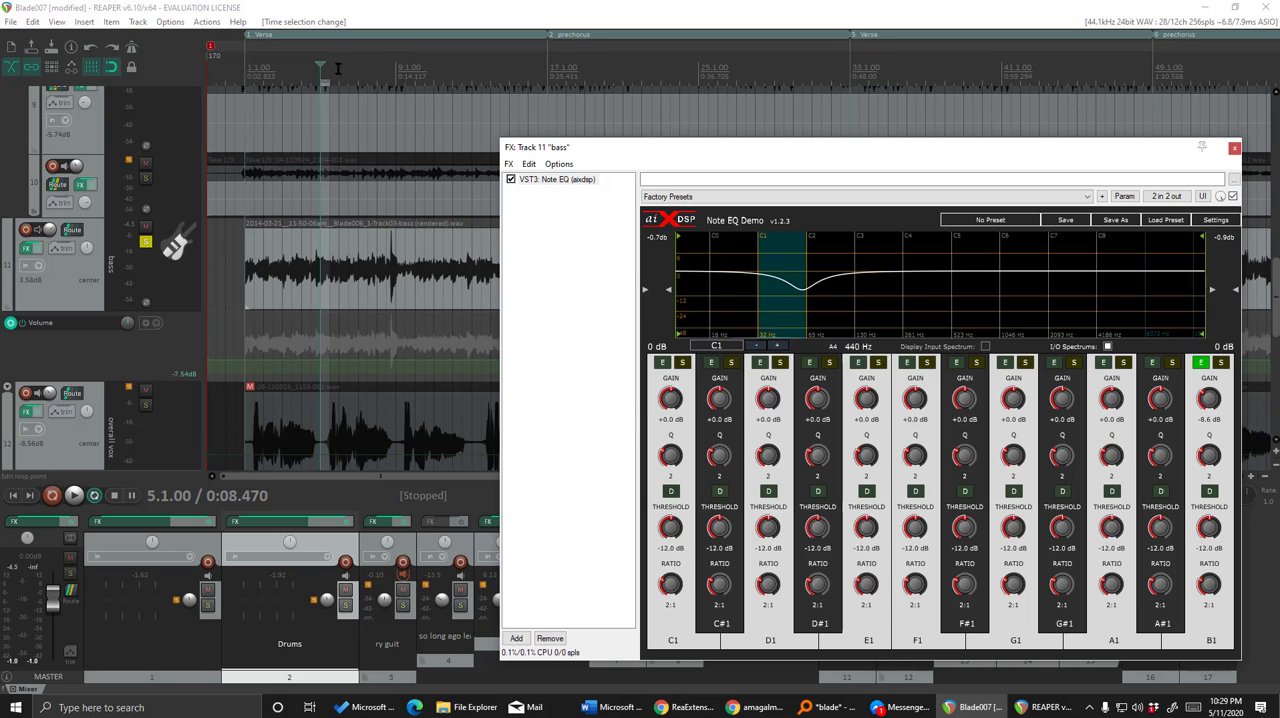
key("space")
left_click(742, 406)
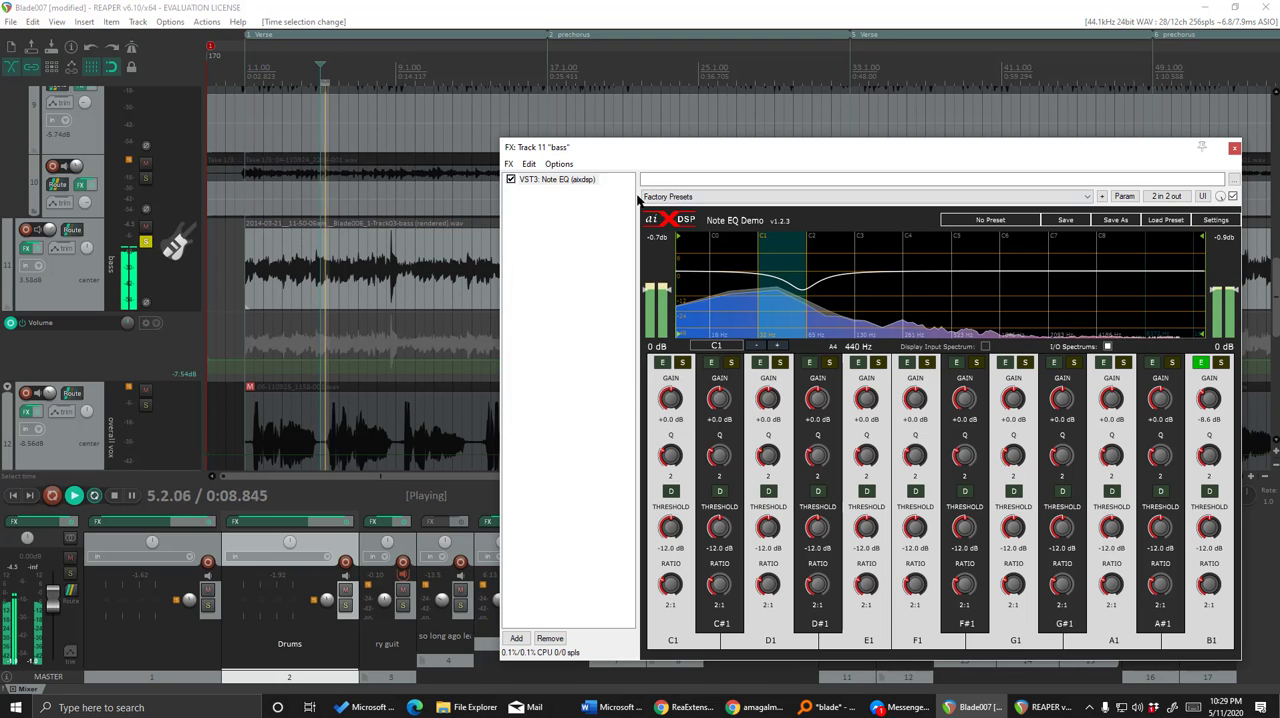
left_click(510, 180)
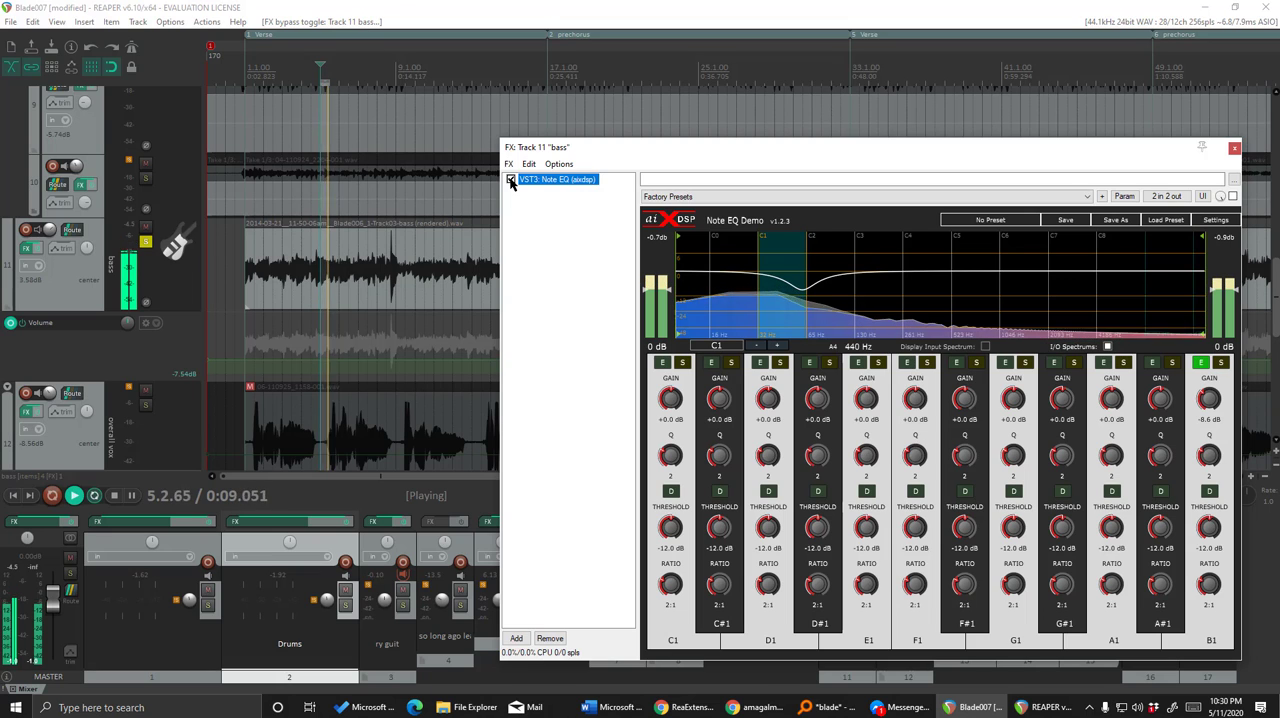
left_click(511, 179)
key("space")
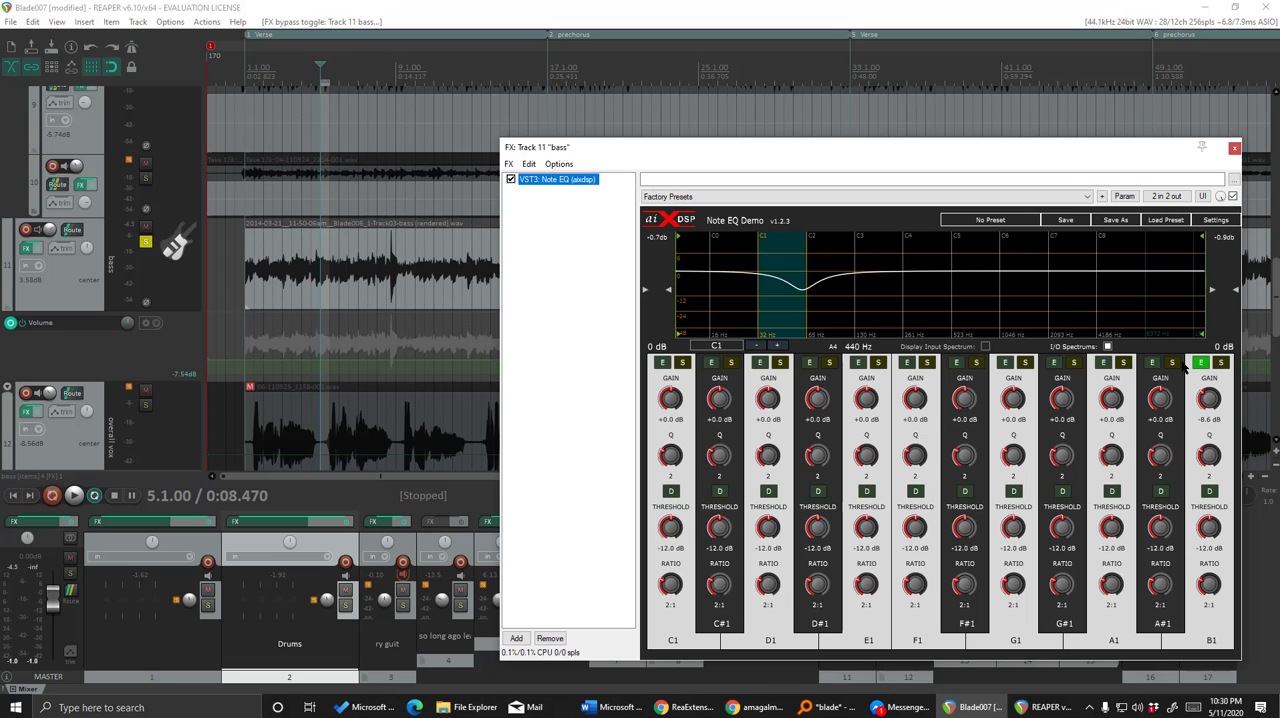
Compare the bar 5 loop with the B1 note band disabled and enabled, leaving it enabled, and stop playback.
key("space")
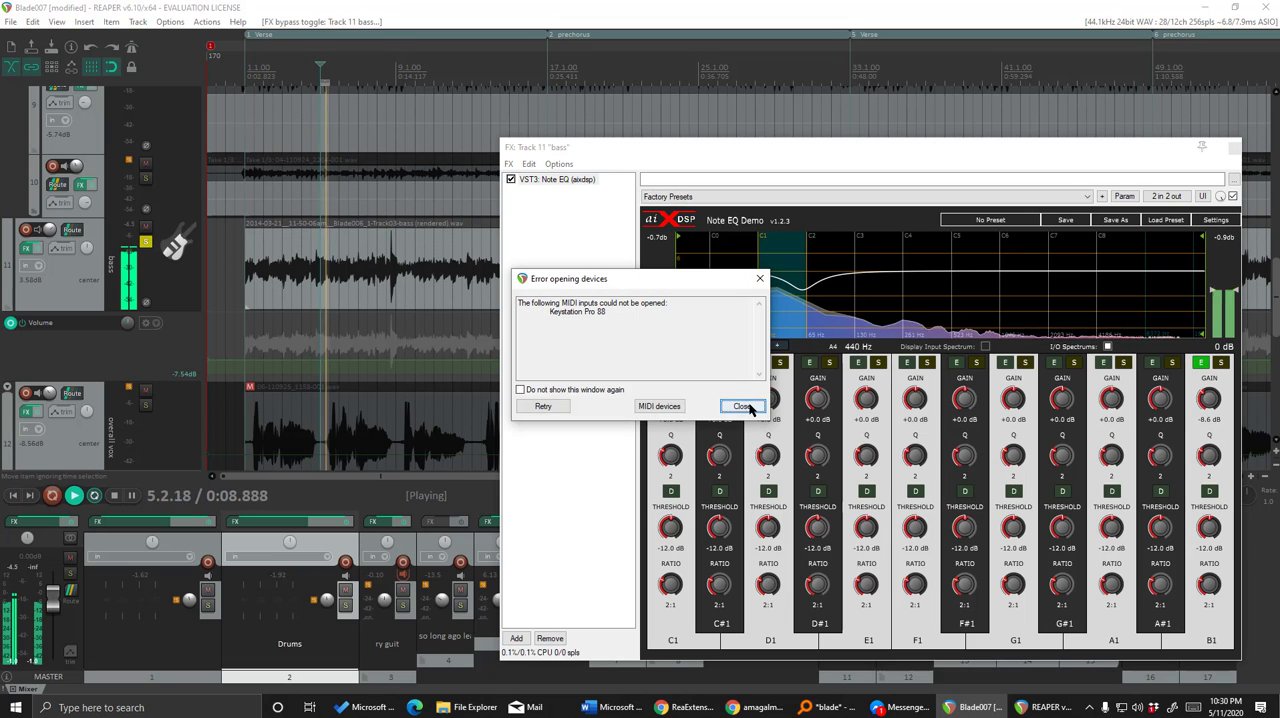
left_click(742, 406)
left_click(1202, 364)
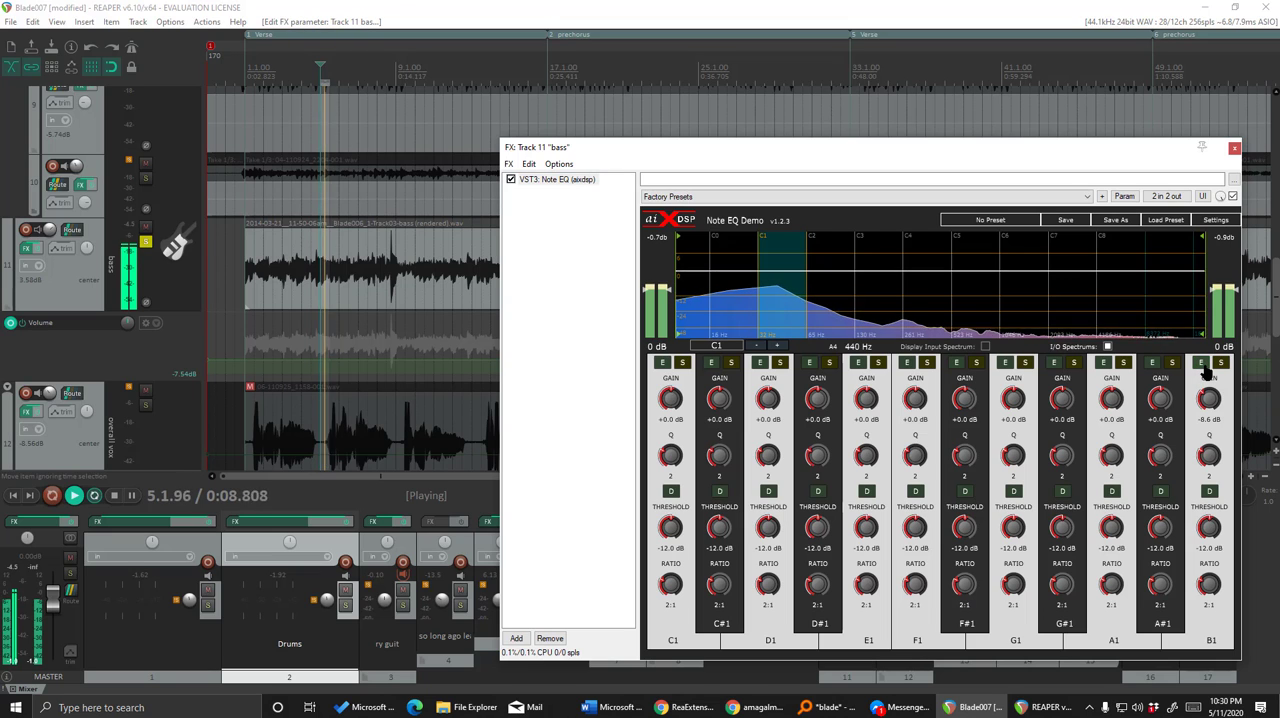
left_click(1202, 364)
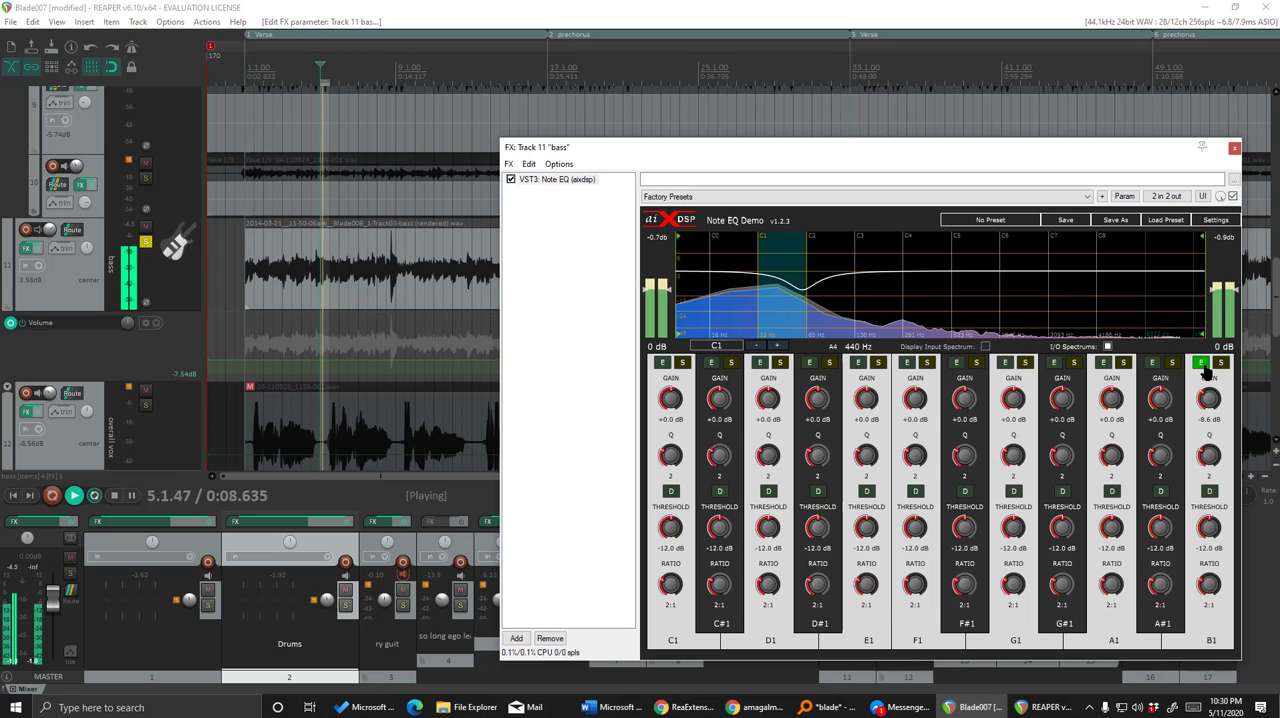
key("space")
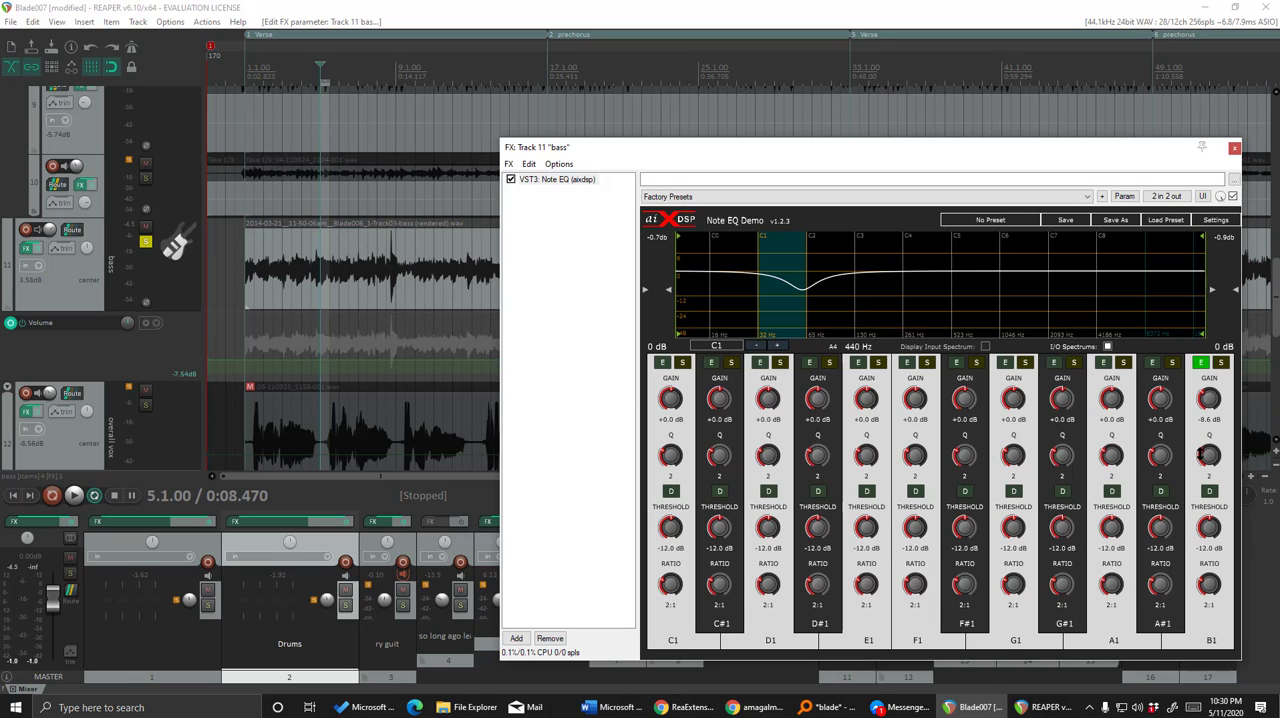
Raise the B1 note's Q to 5.3 and play the bass loop from 5.1.00, dismissing the device error.
left_click_drag(1209, 455, 1210, 433)
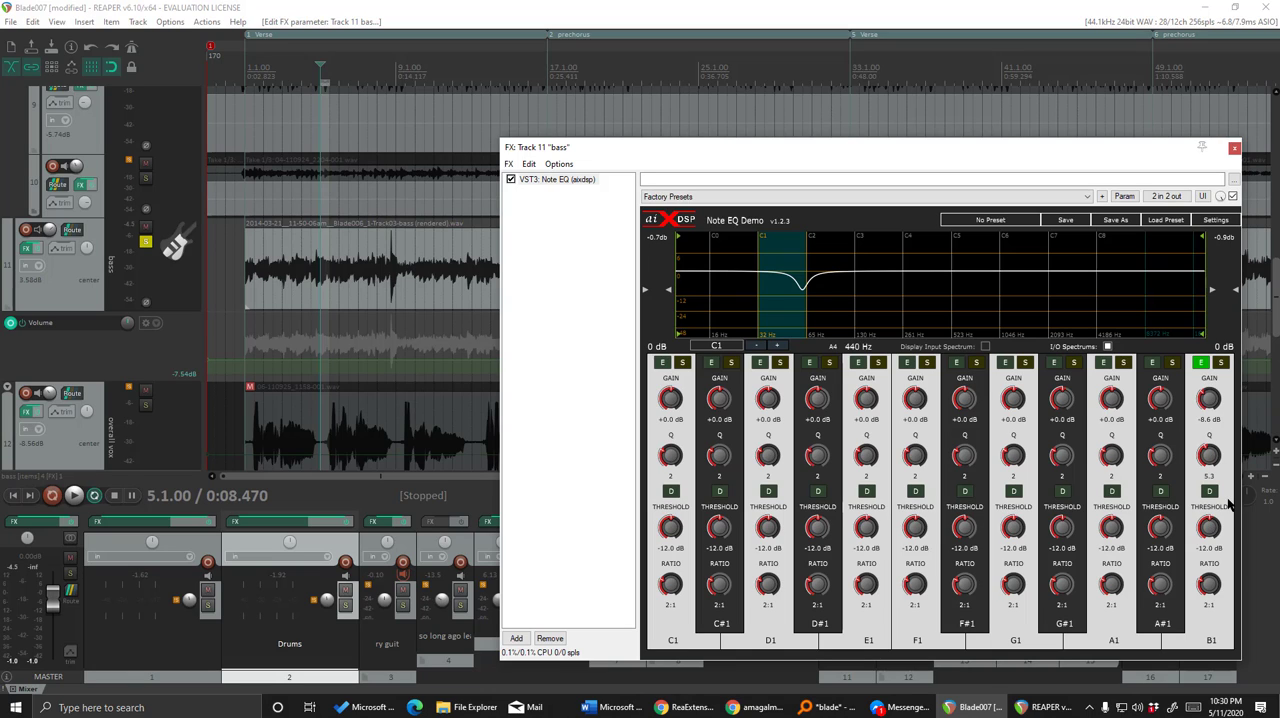
left_click(321, 71)
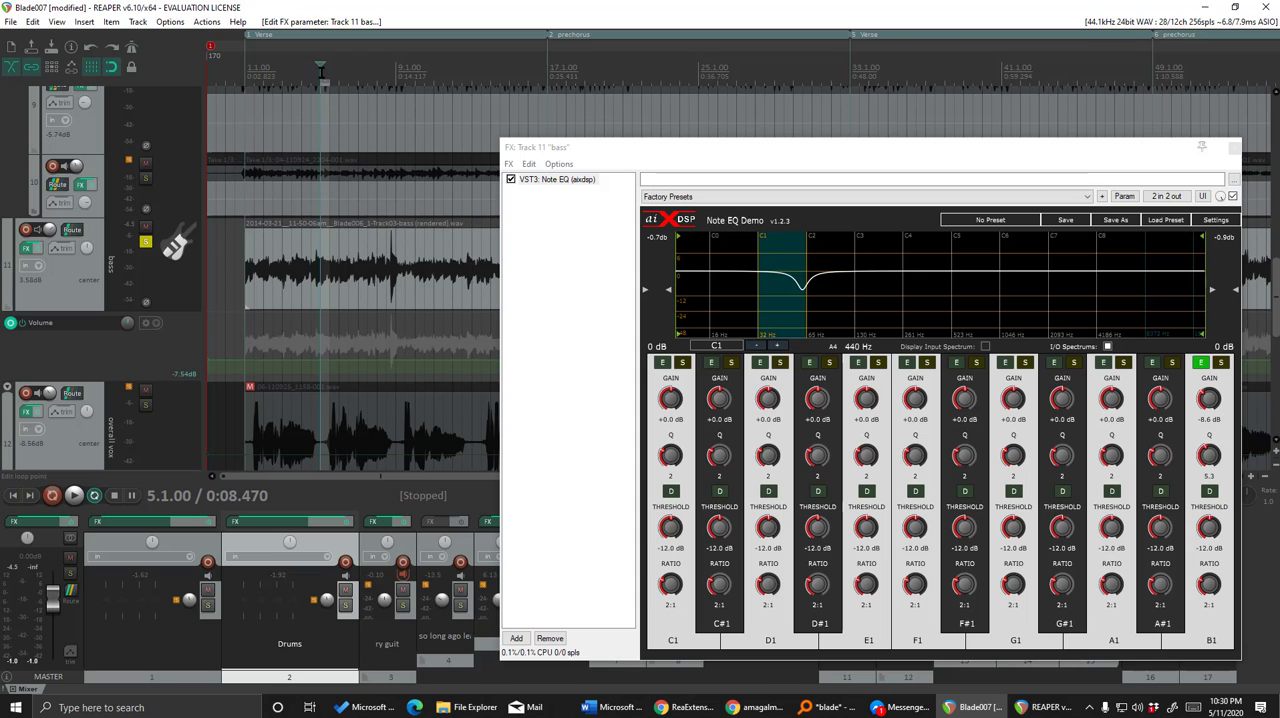
key("space")
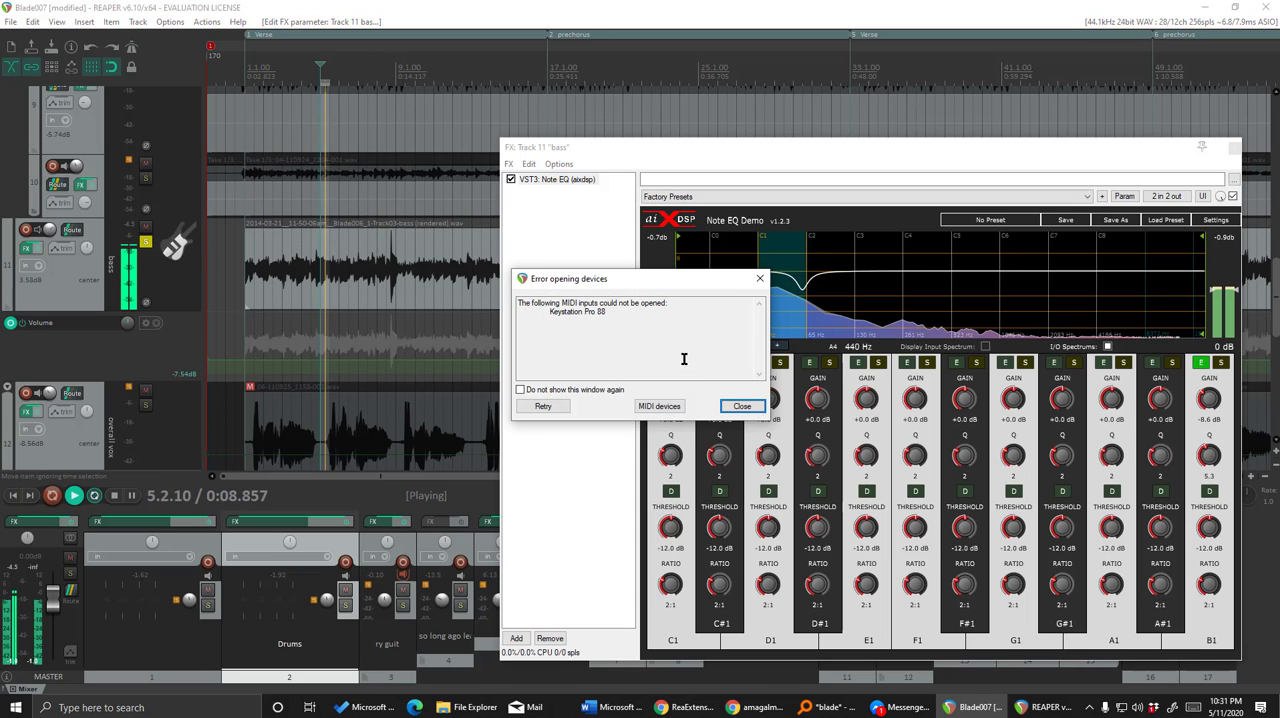
left_click(740, 403)
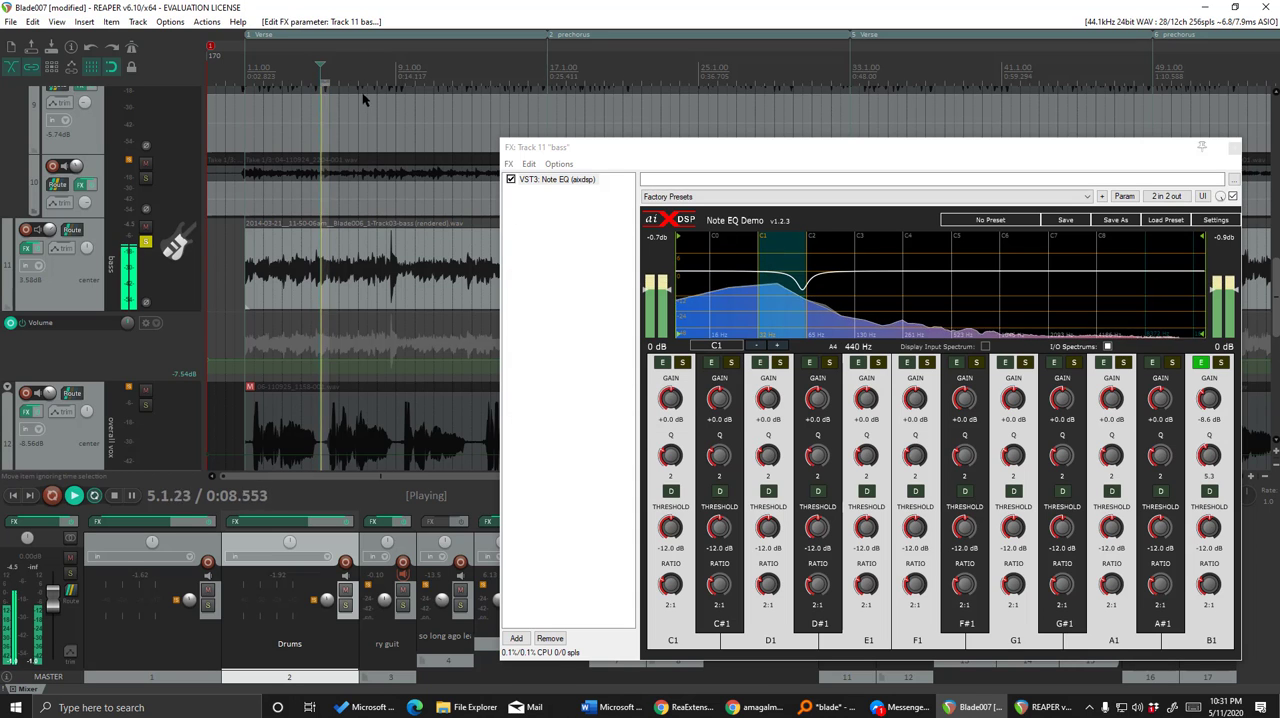
Move the loop to bar 8, lower B1's gain to about -12.6 dB, and enable its limiter at about -18.4 dB threshold and 3.6:1 ratio.
left_click(379, 71)
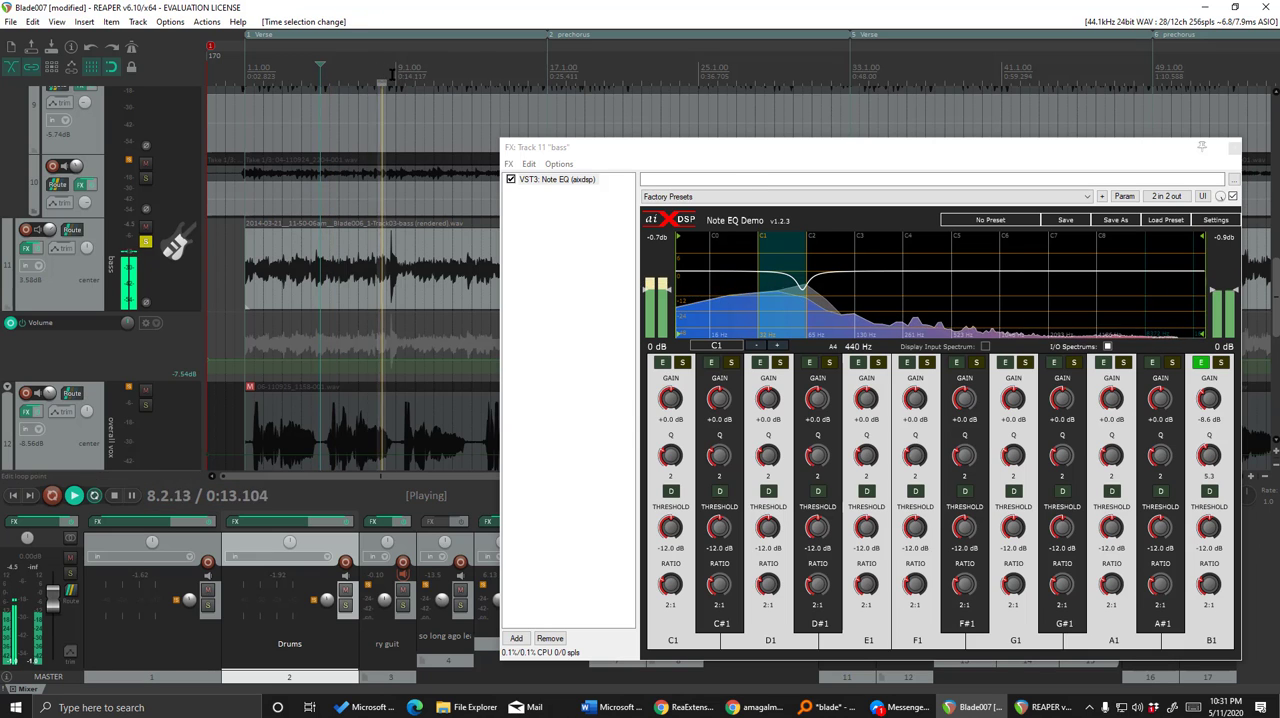
left_click_drag(1207, 398, 1203, 388)
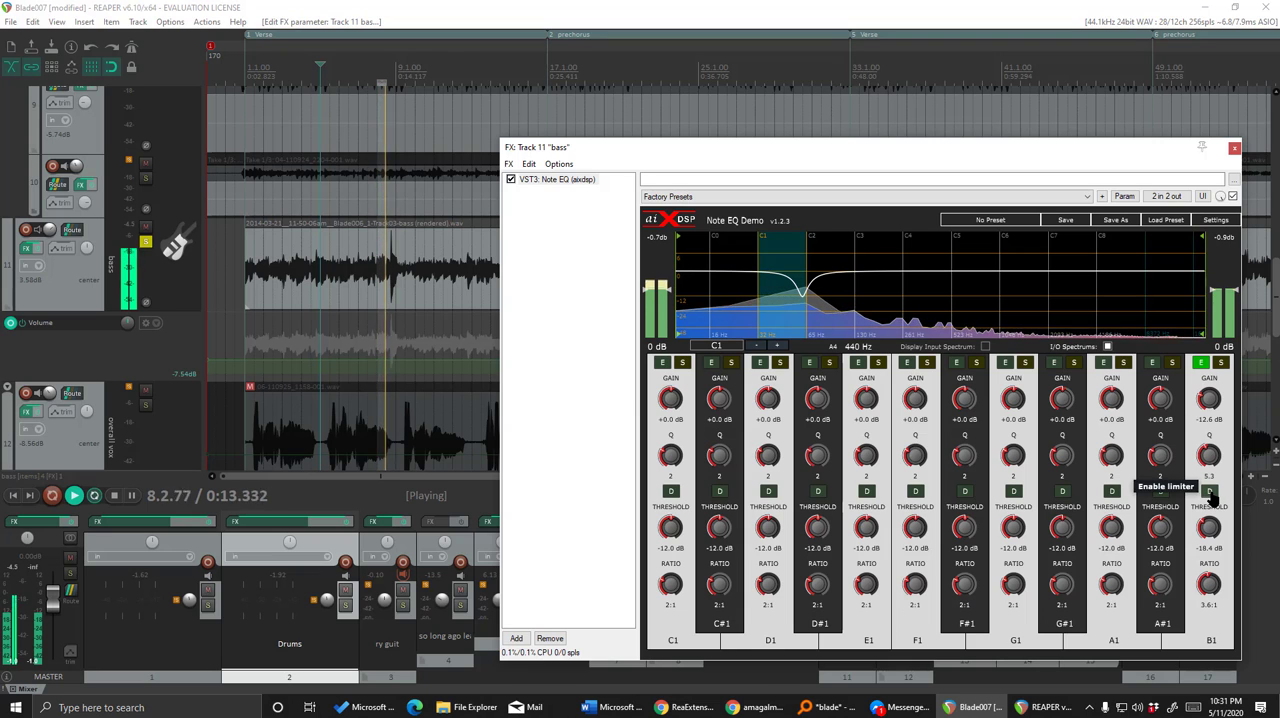
left_click(1210, 491)
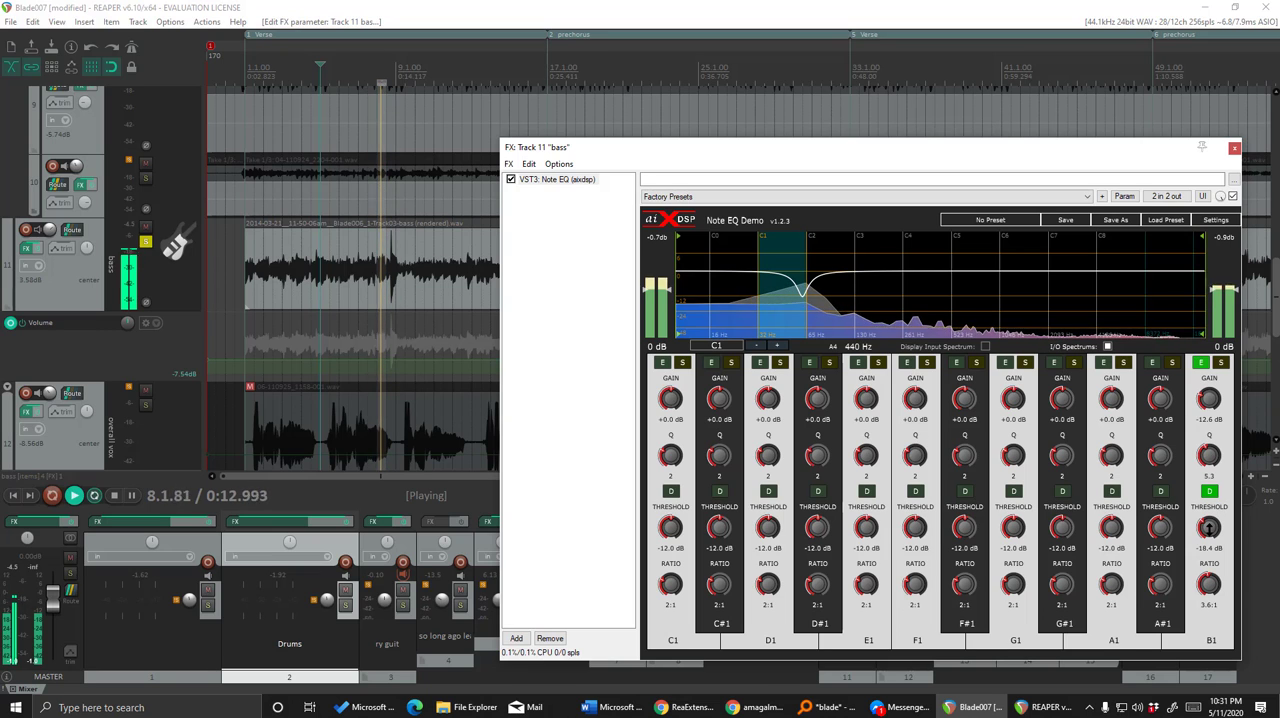
Set the B1 note's limiter threshold to about -22.7 dB and its gain to about -5.7 dB.
left_click_drag(1209, 528, 1223, 561)
left_click(1222, 364)
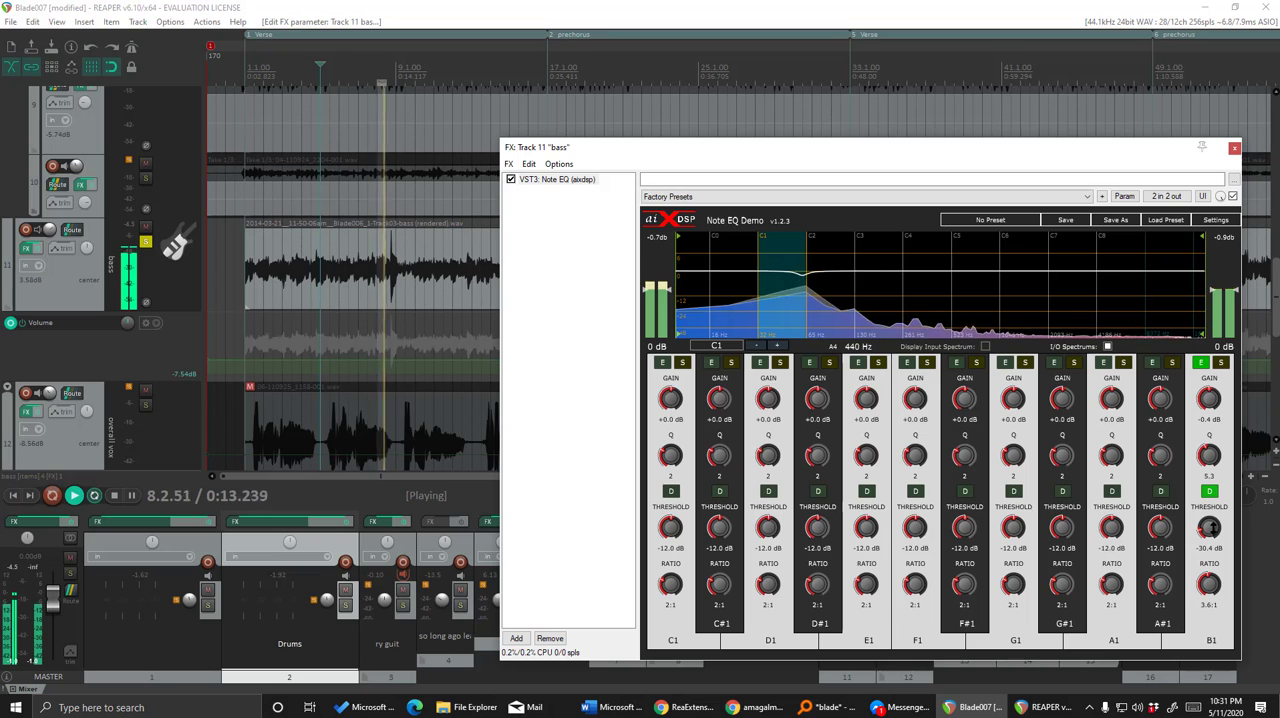
mouse_move(1210, 527)
left_mouse_down()
mouse_move(1214, 468)
mouse_move(1211, 512)
left_mouse_up()
left_click_drag(1209, 400, 1208, 420)
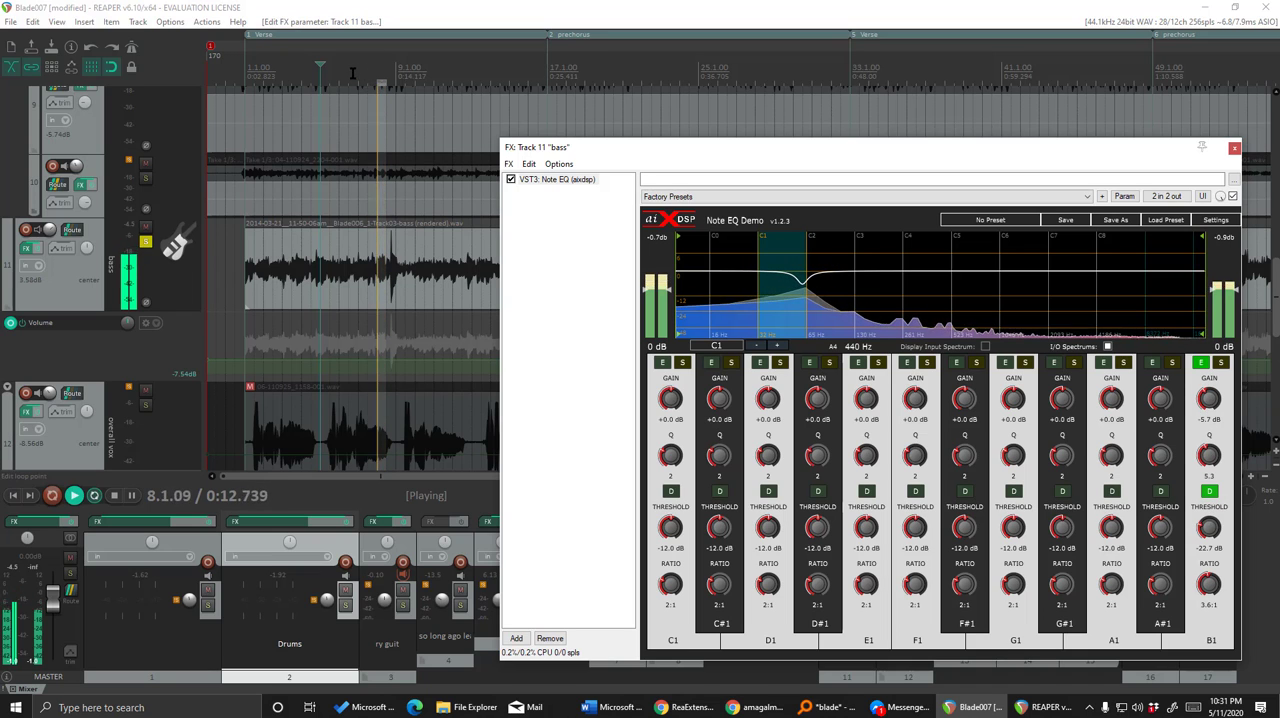
Loop the start of bar 6 and compare it with the B1 band on and off, leaving the band disabled and stopping playback.
left_click_drag(340, 82, 350, 83)
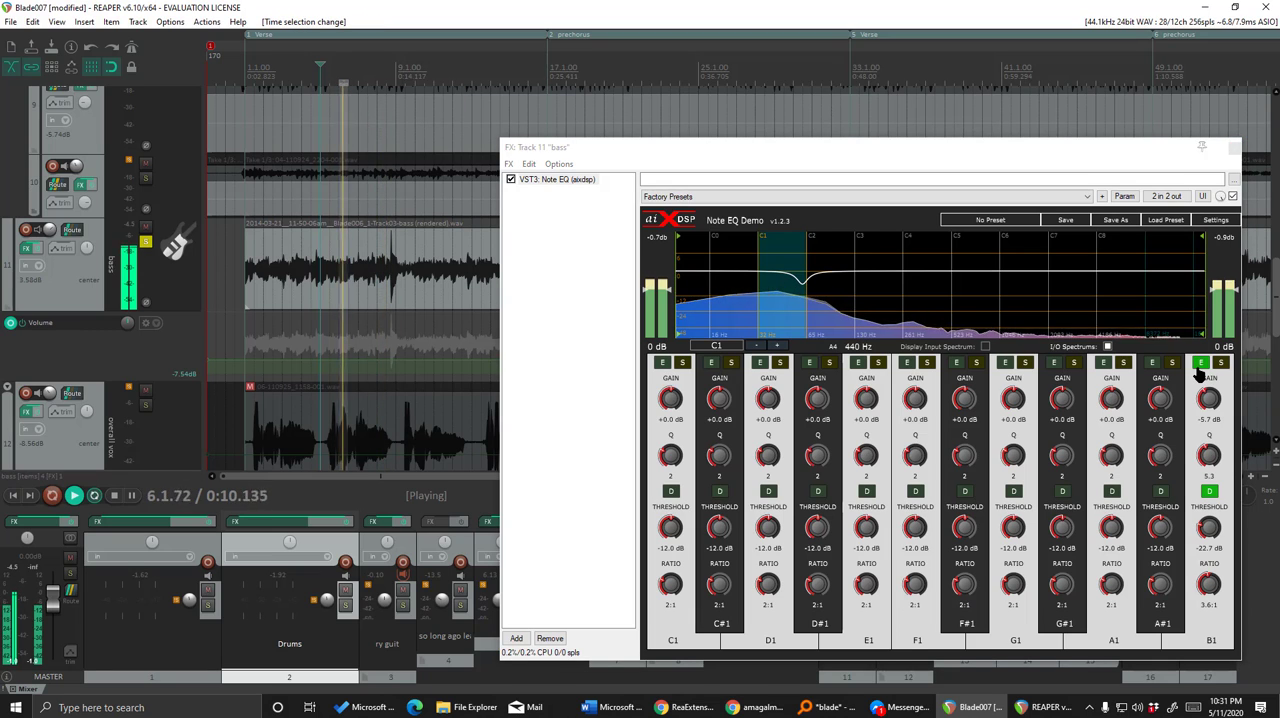
left_click(1200, 364)
left_click(1200, 366)
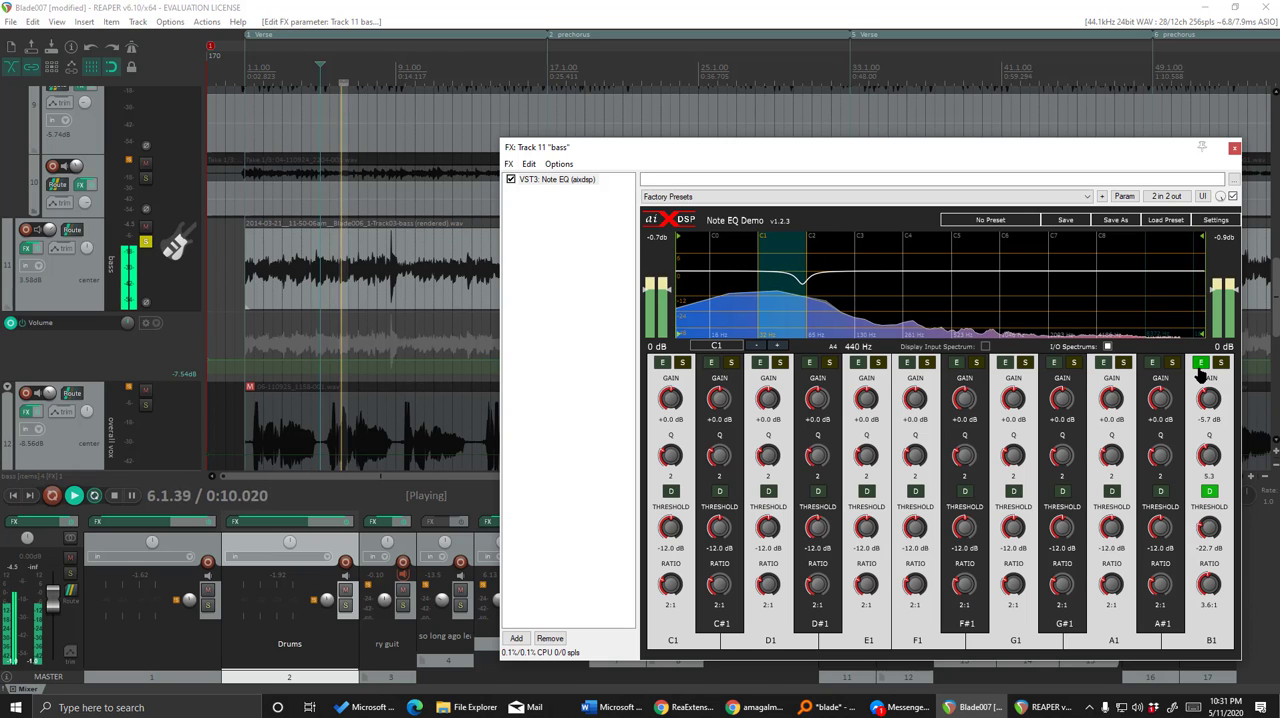
left_click(1200, 364)
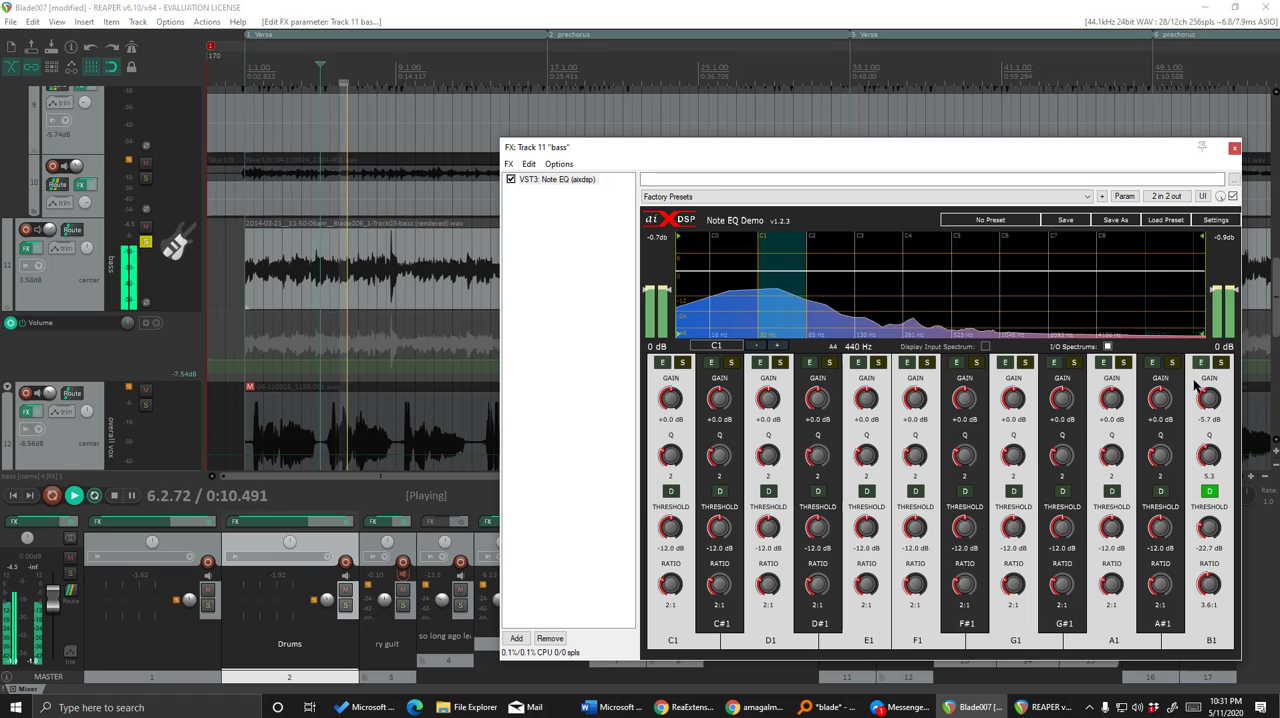
key("space")
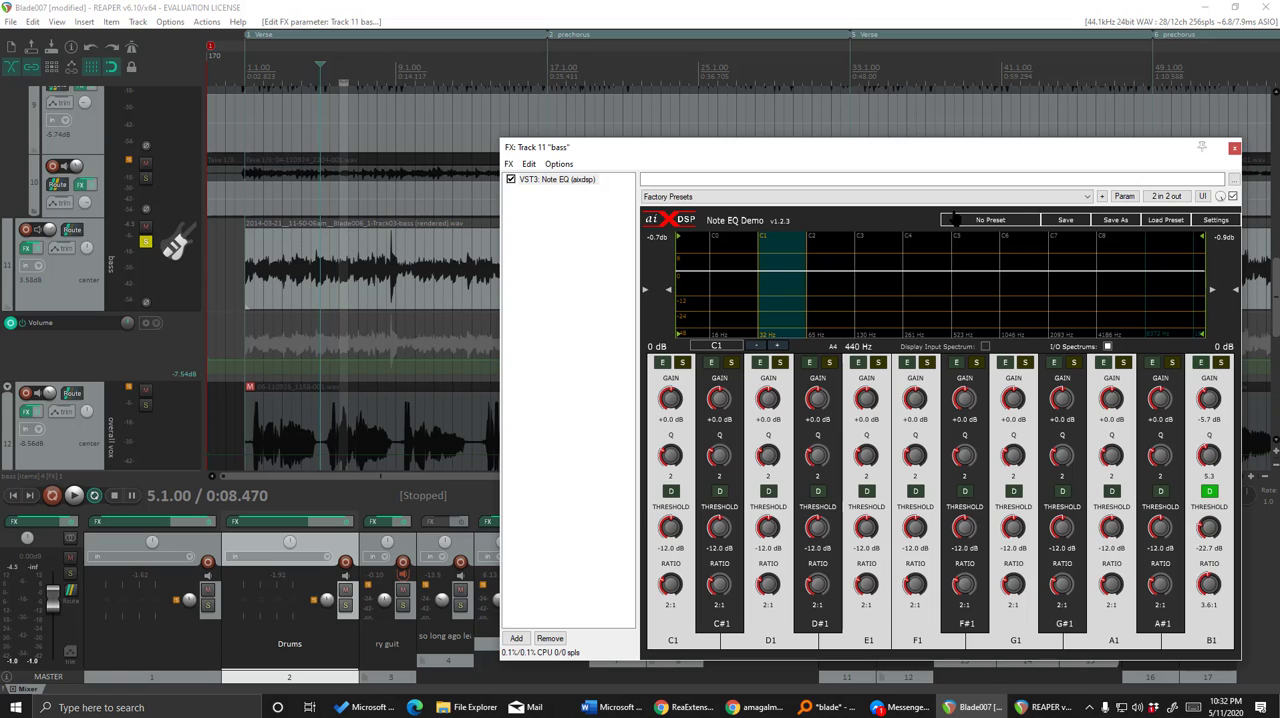
Loop the start of bar 8, play from 8.1.00 past the device error, and enable the B1 band.
left_click(377, 78)
left_click_drag(377, 78, 381, 75)
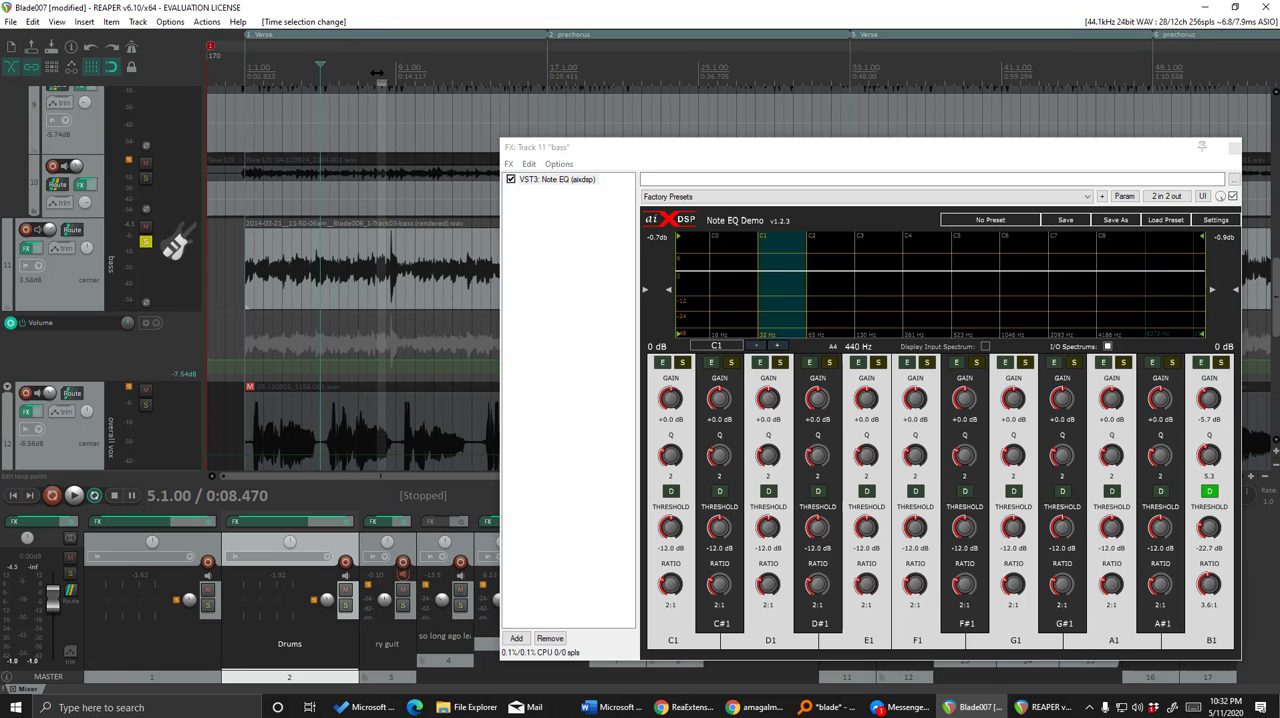
left_click(377, 70)
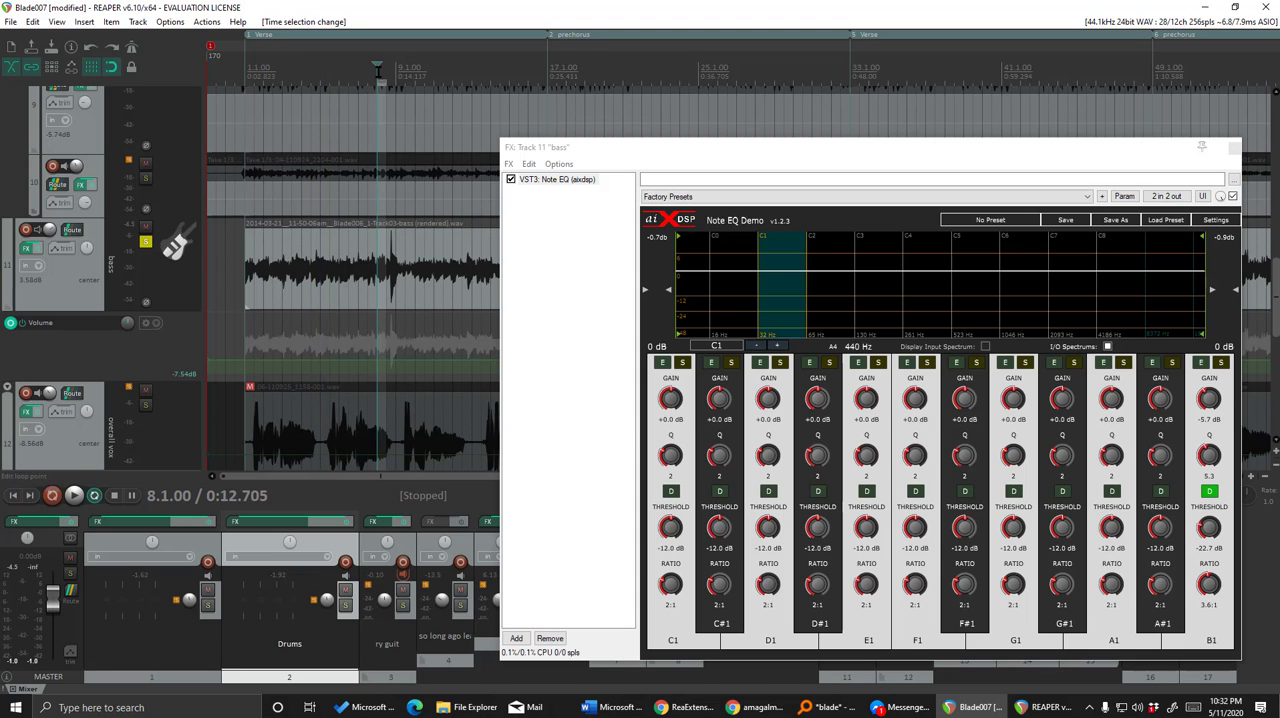
key("space")
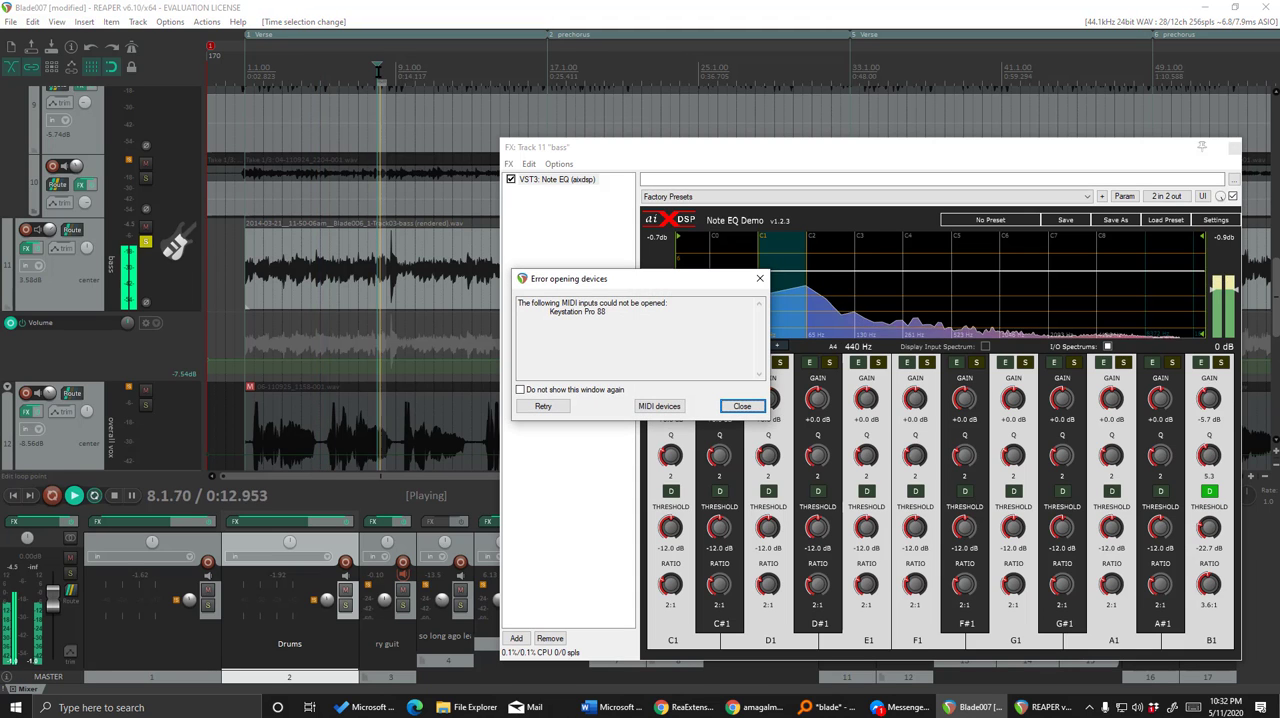
left_click(737, 405)
left_click(1200, 362)
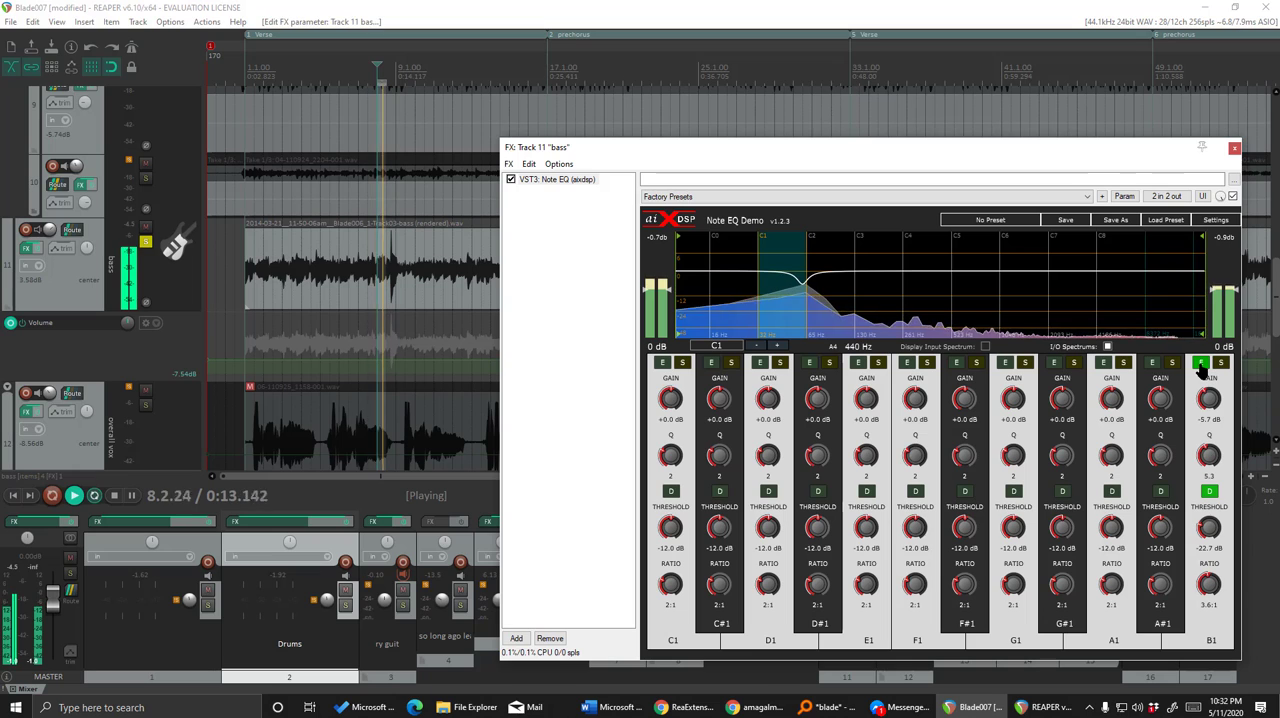
Listen to the bass from bar 6, return to 8.1.00, and stop playback.
left_click(339, 70)
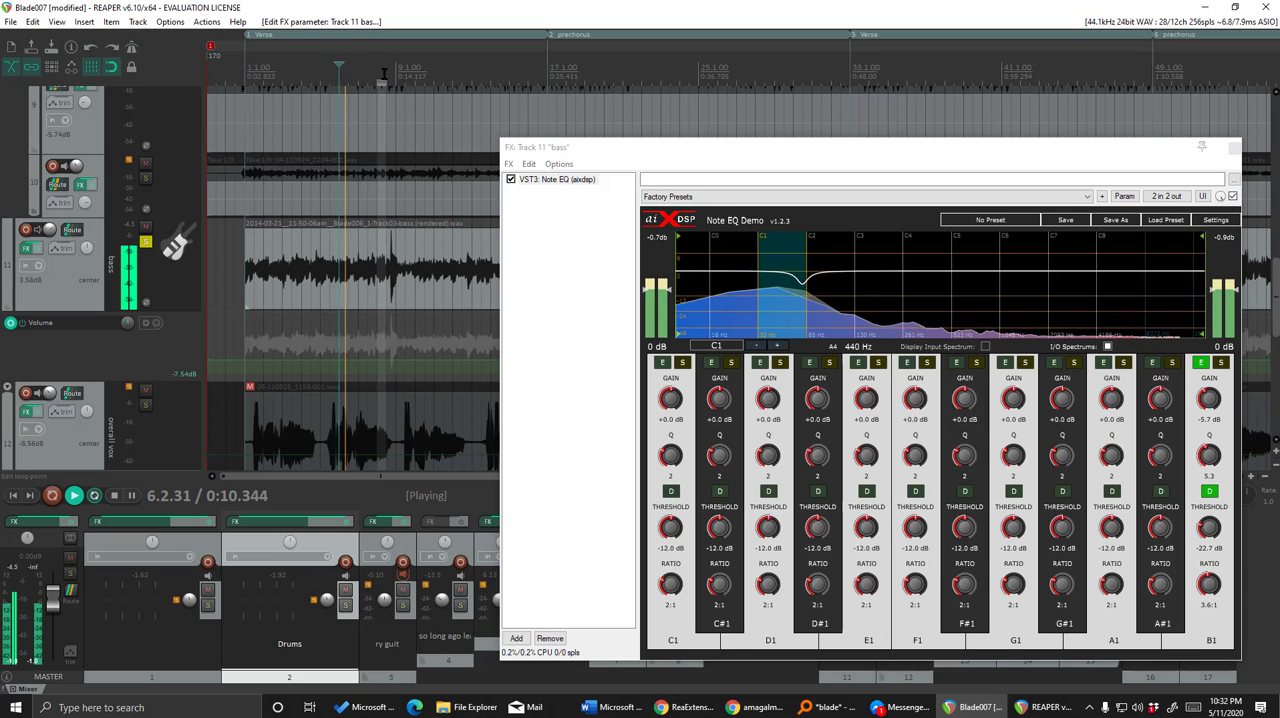
left_click(377, 68)
key("space")
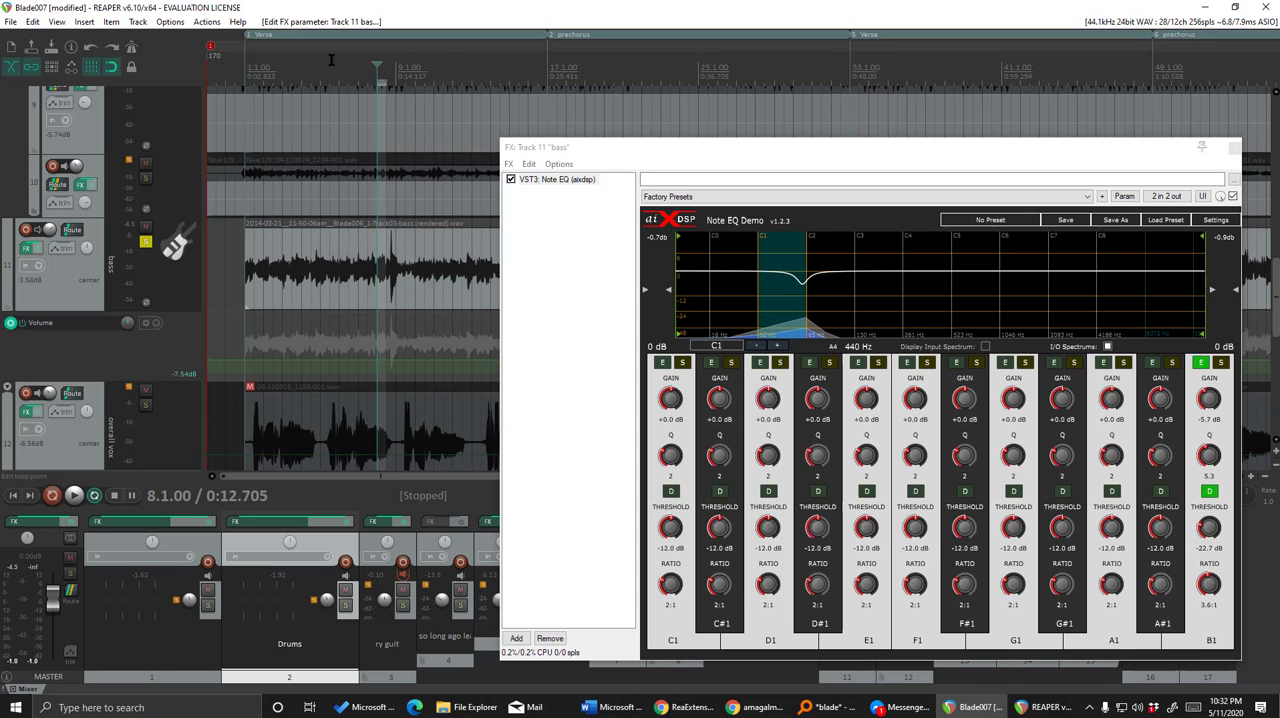
Set the time selection to cover 8.1.00 to 9.1.00 and move the FX window higher on the screen.
mouse_move(356, 78)
left_mouse_down()
mouse_move(389, 83)
mouse_move(374, 72)
left_mouse_up()
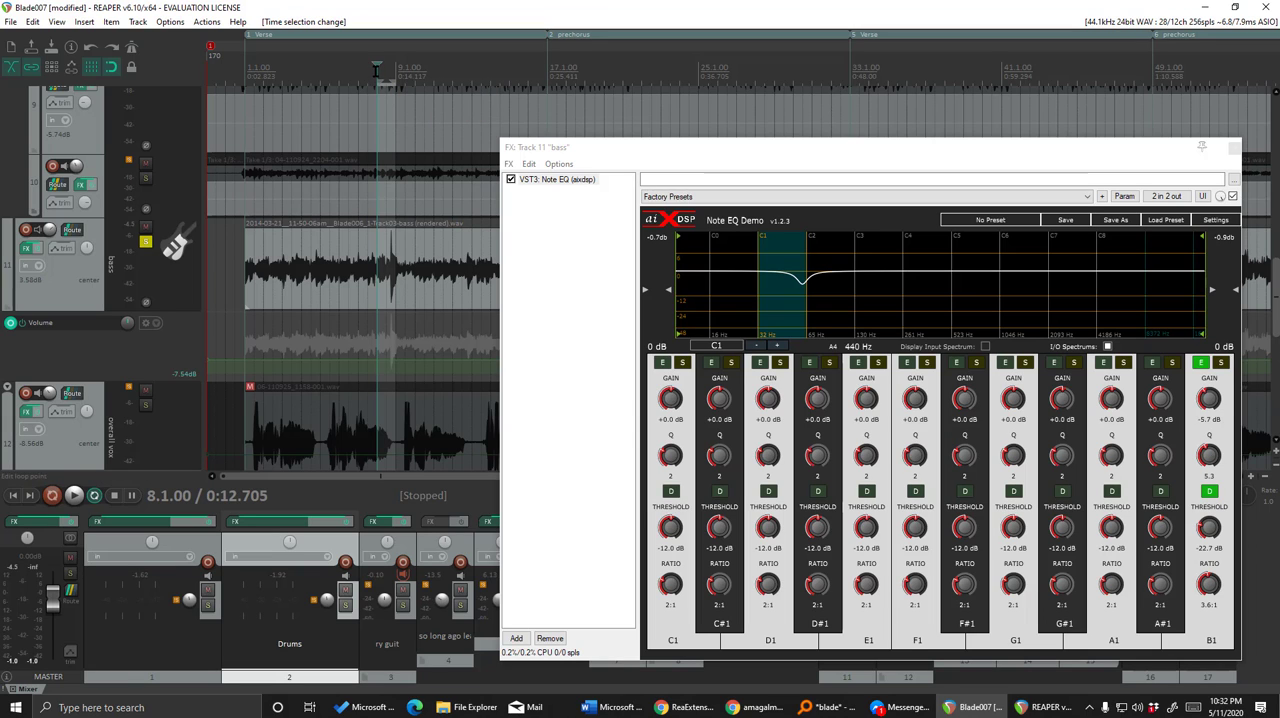
mouse_move(359, 70)
left_mouse_down()
mouse_move(331, 63)
mouse_move(381, 70)
left_mouse_up()
left_click_drag(648, 143, 635, 102)
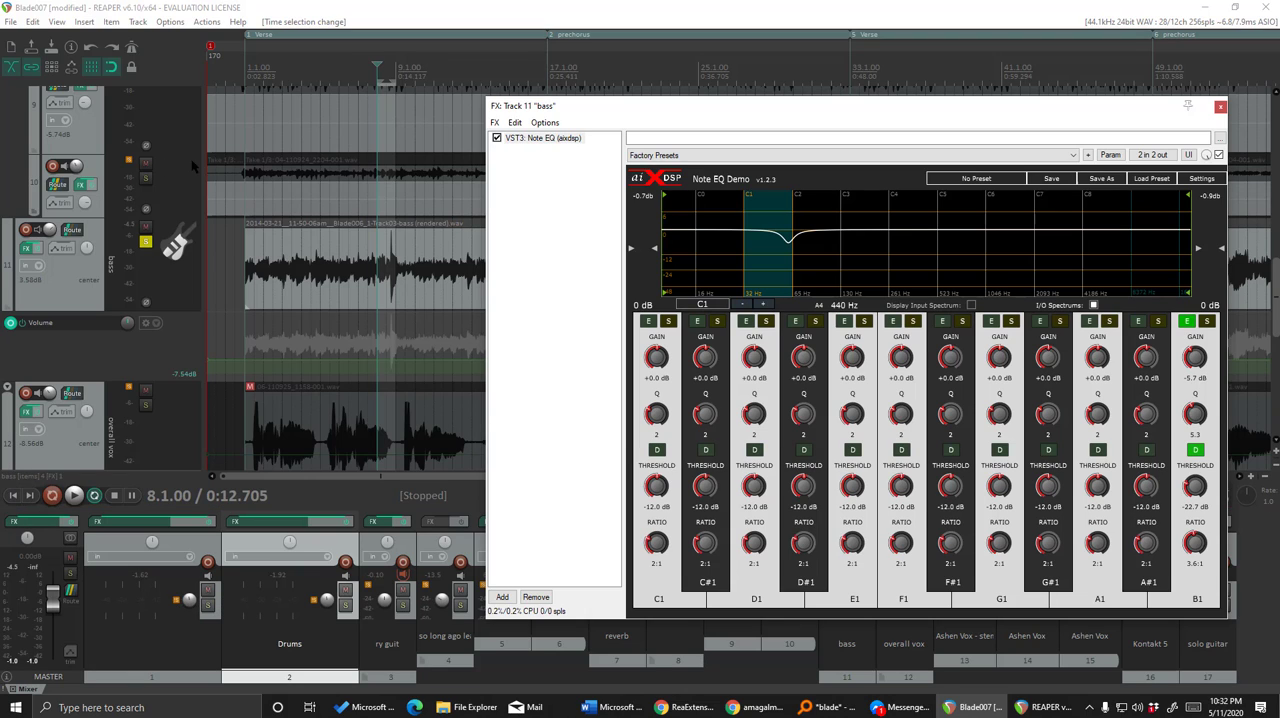
Add the ReaEQ (Cockos) plug-in after Note EQ in the bass track's FX chain.
left_click(502, 596)
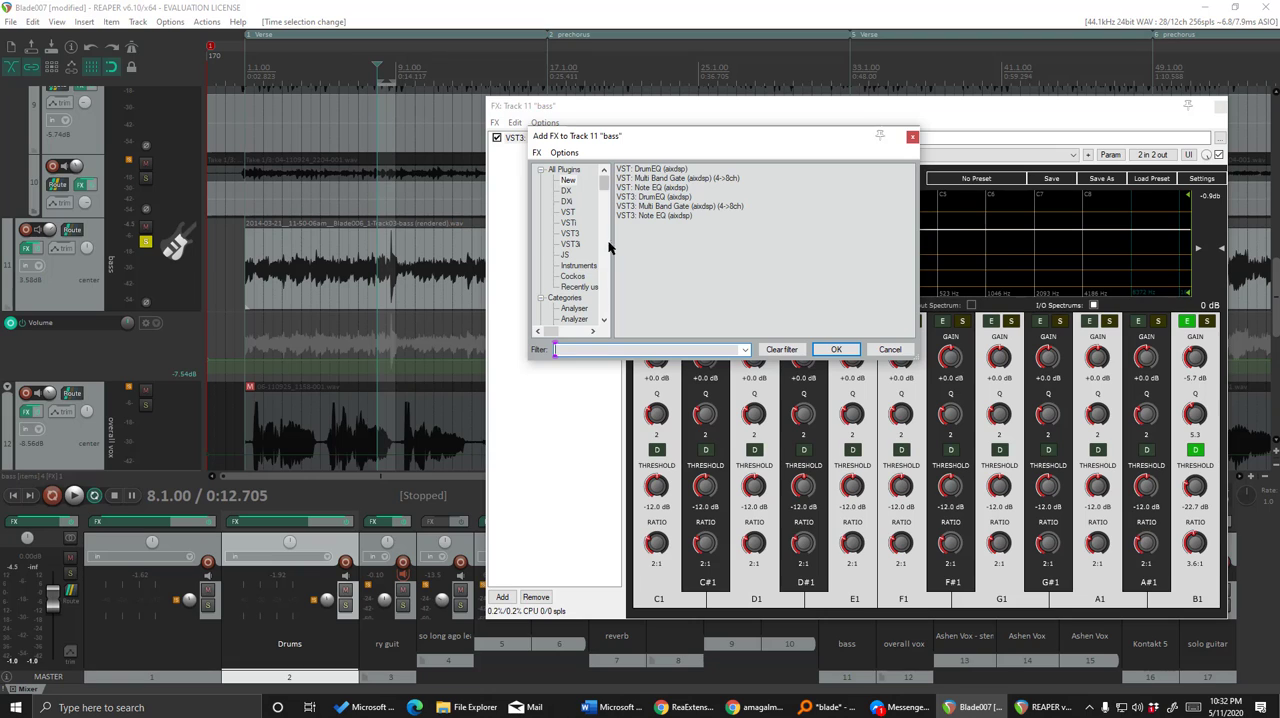
left_click(566, 170)
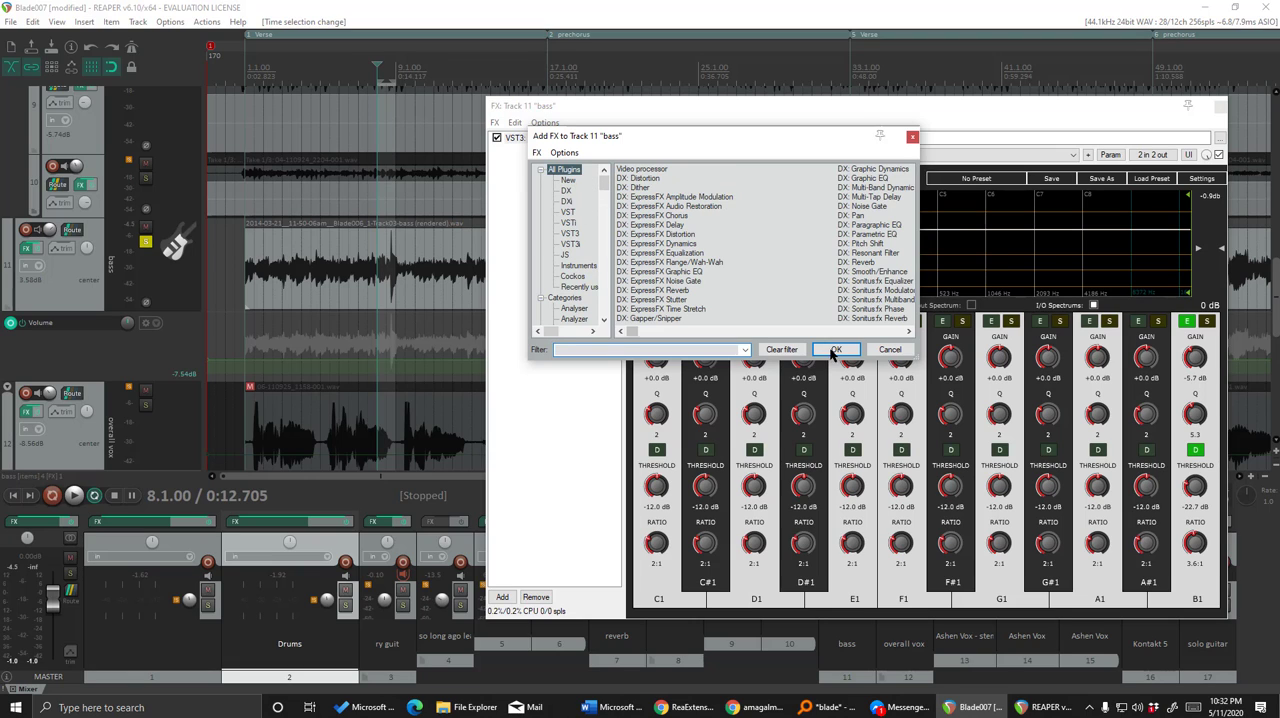
left_click(656, 349)
type("reaeq")
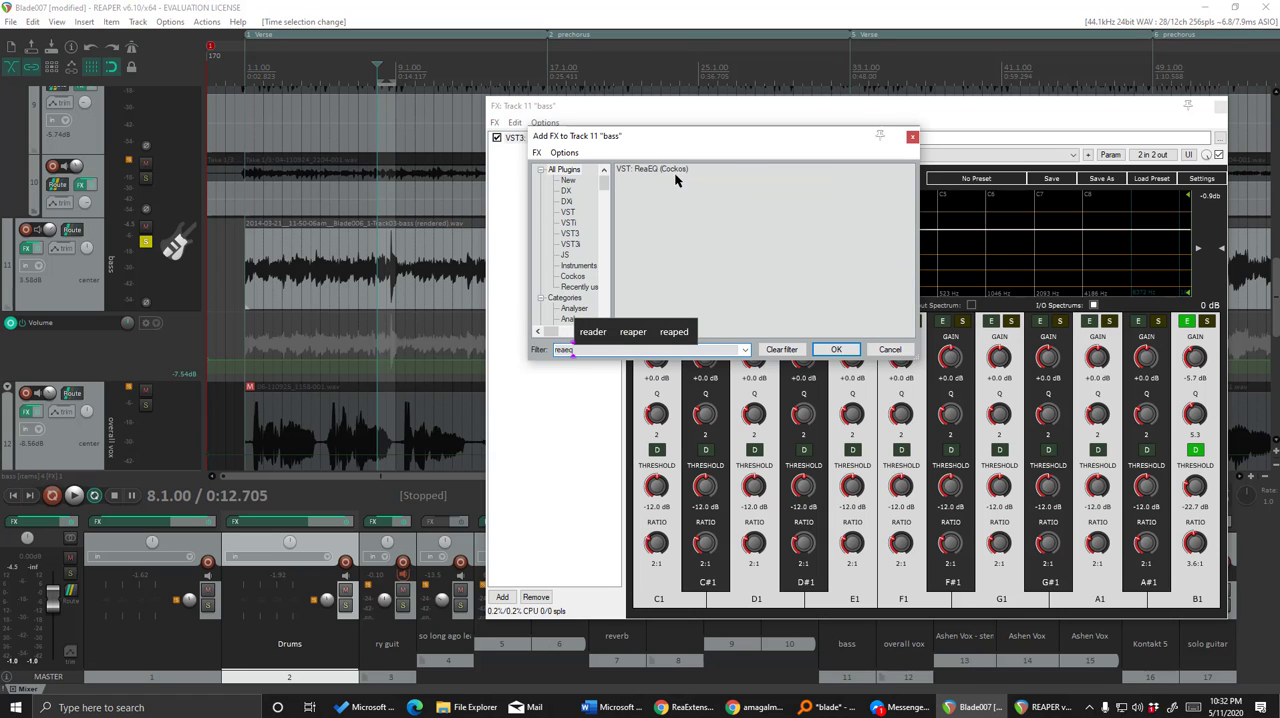
left_click(668, 170)
left_click(836, 349)
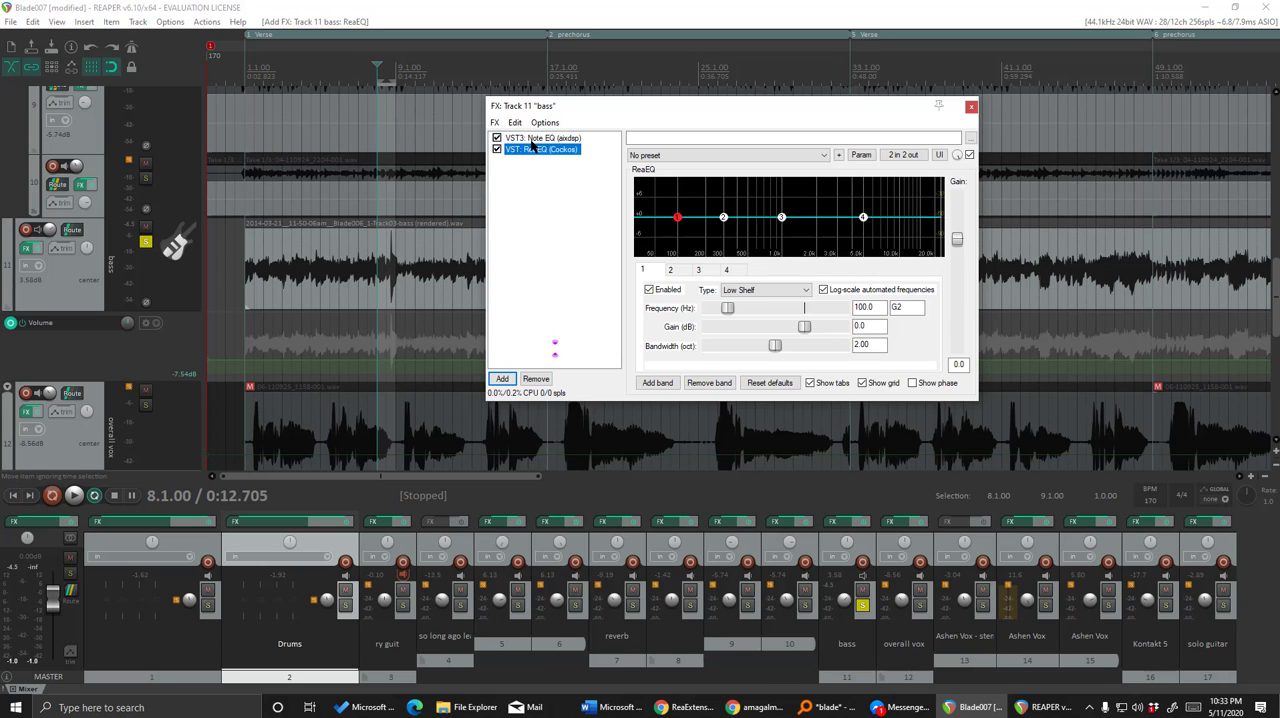
Play the bass past the device error, shorten the loop to 8.1.00–8.3.00, and view Note EQ and ReaEQ in turn.
key("space")
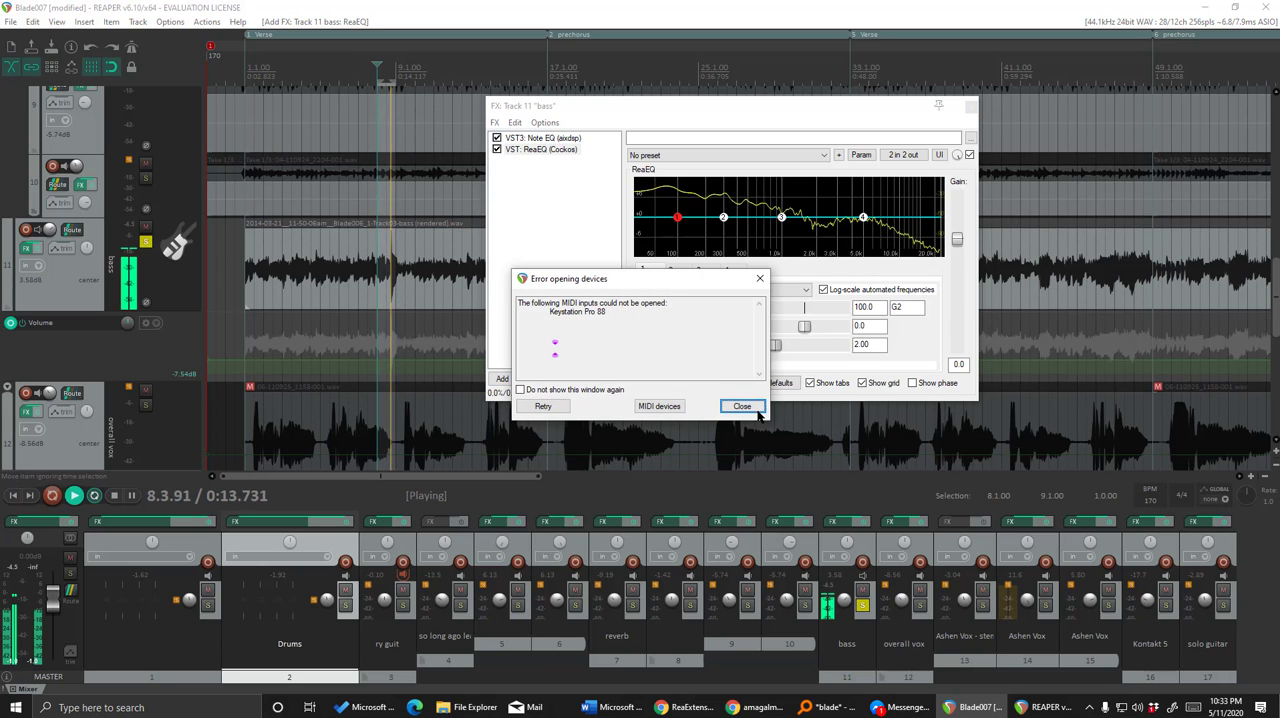
left_click(750, 407)
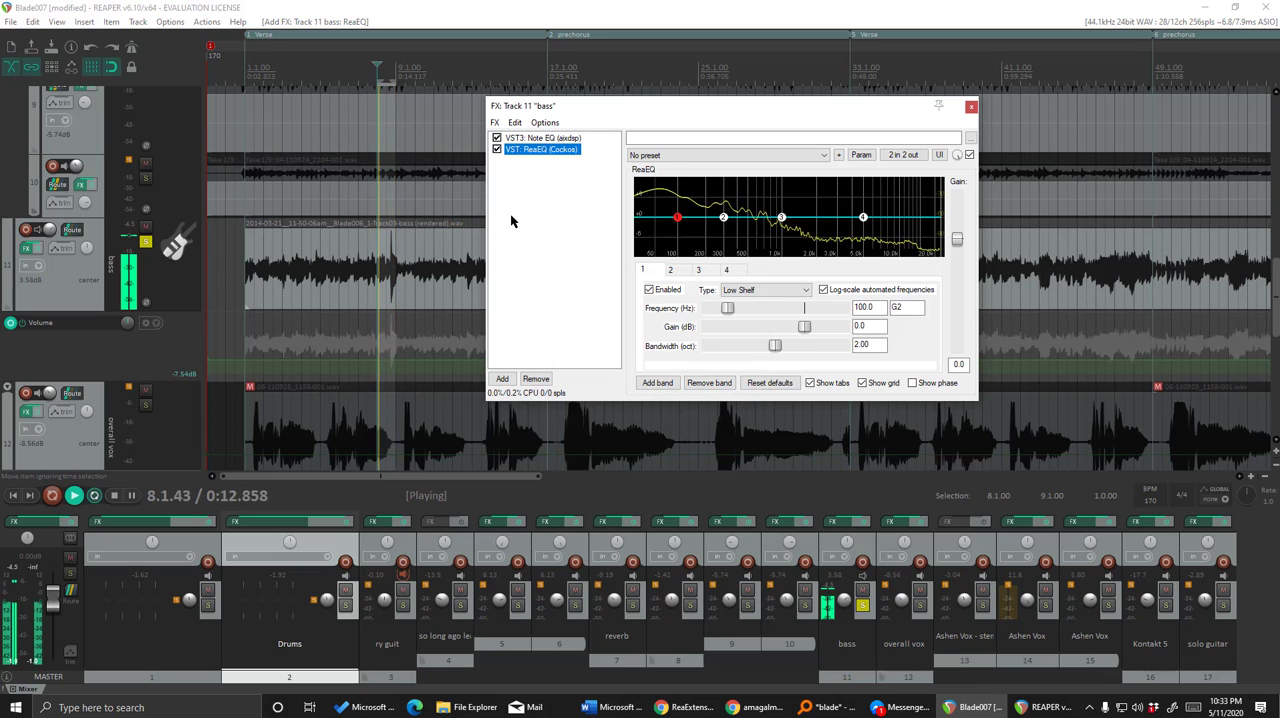
left_click_drag(398, 84, 389, 84)
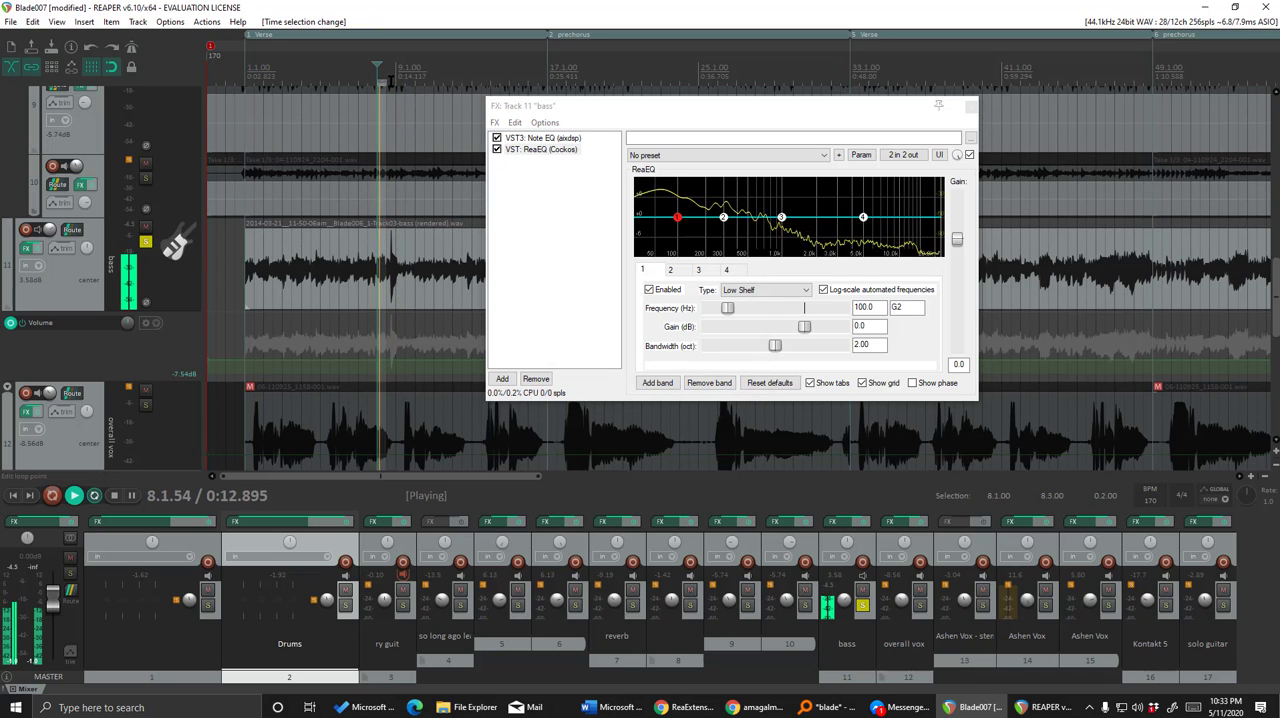
left_click(557, 139)
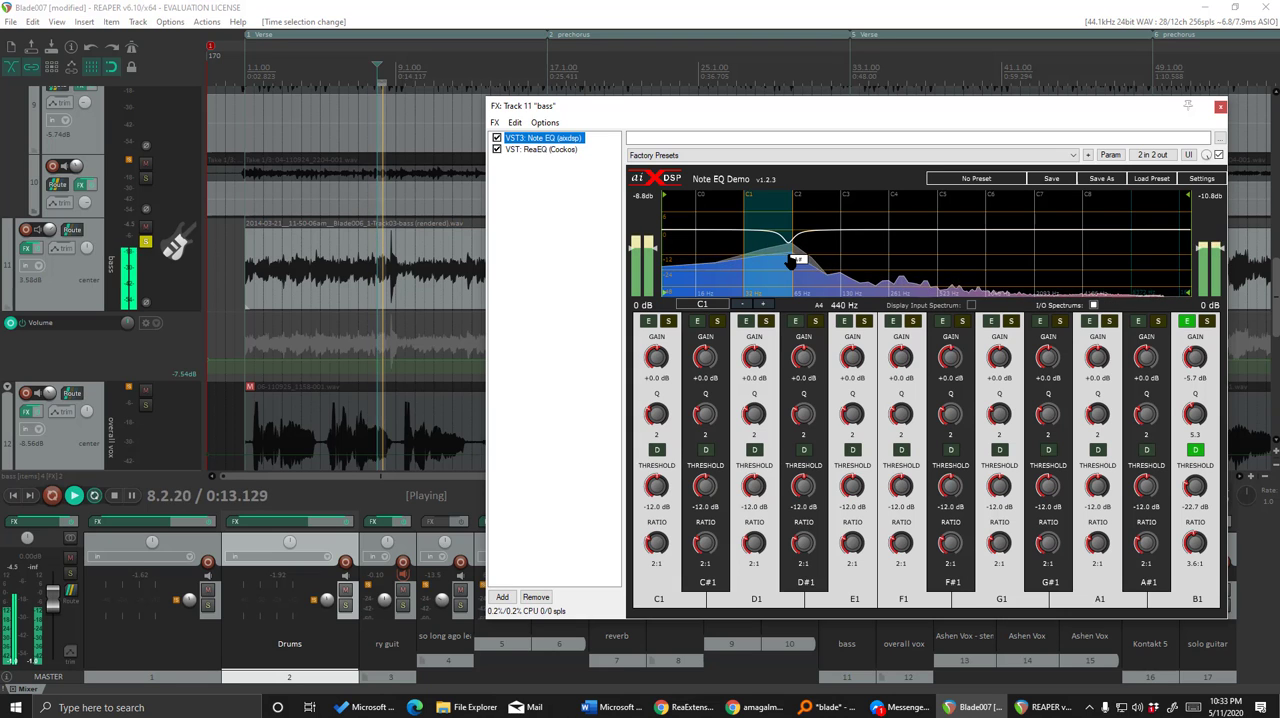
left_click(531, 150)
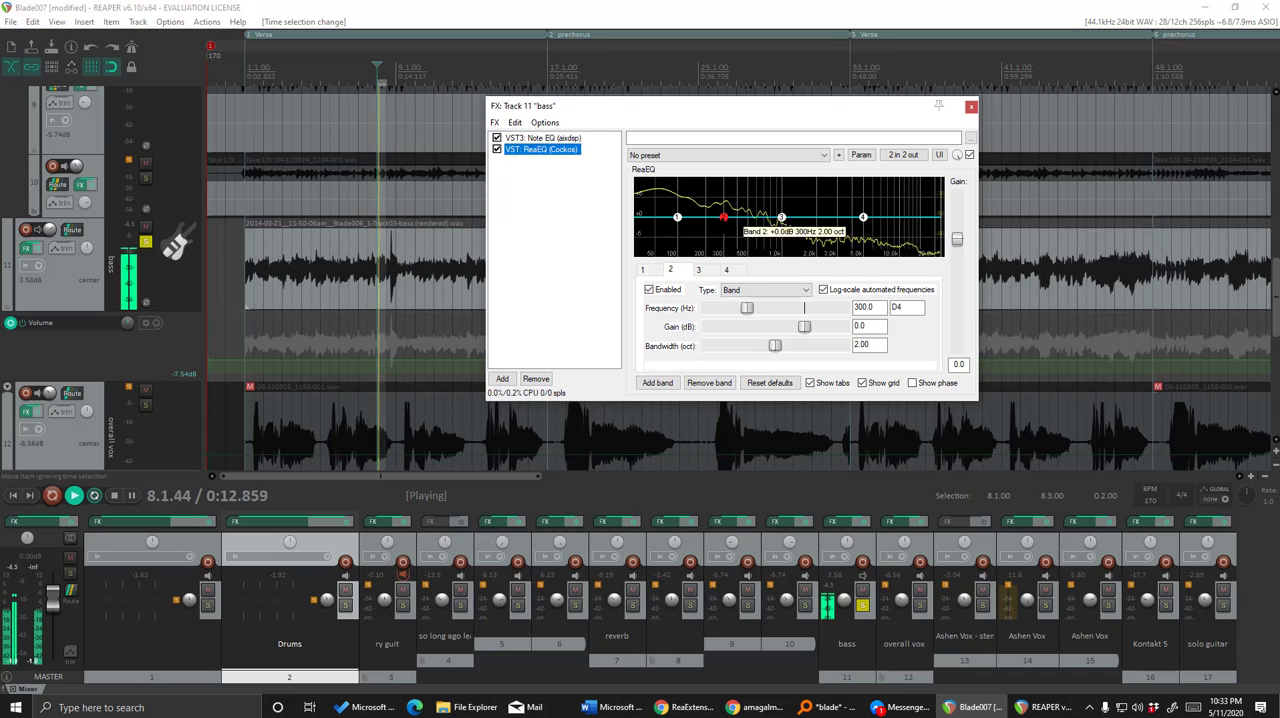
Set ReaEQ's band 1 to the Band type with about -5.4 dB gain at 55.2 Hz, and bypass Note EQ.
left_click_drag(678, 216, 658, 225)
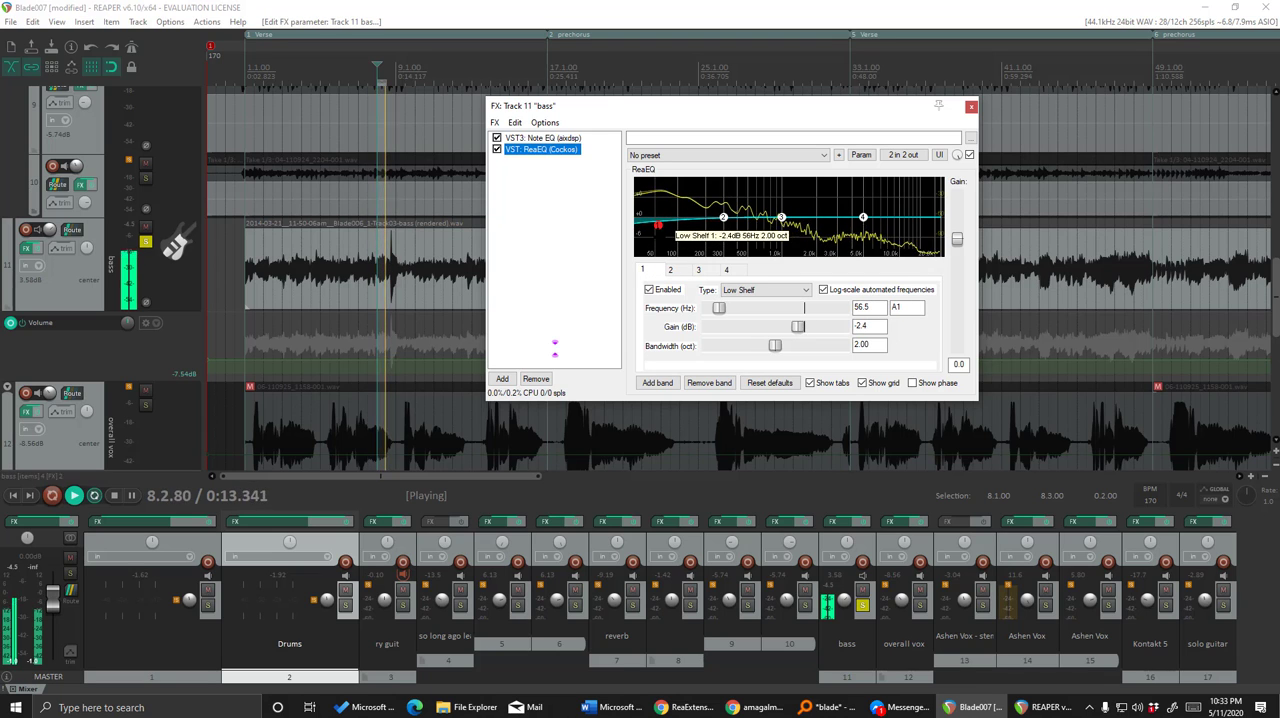
left_click(765, 290)
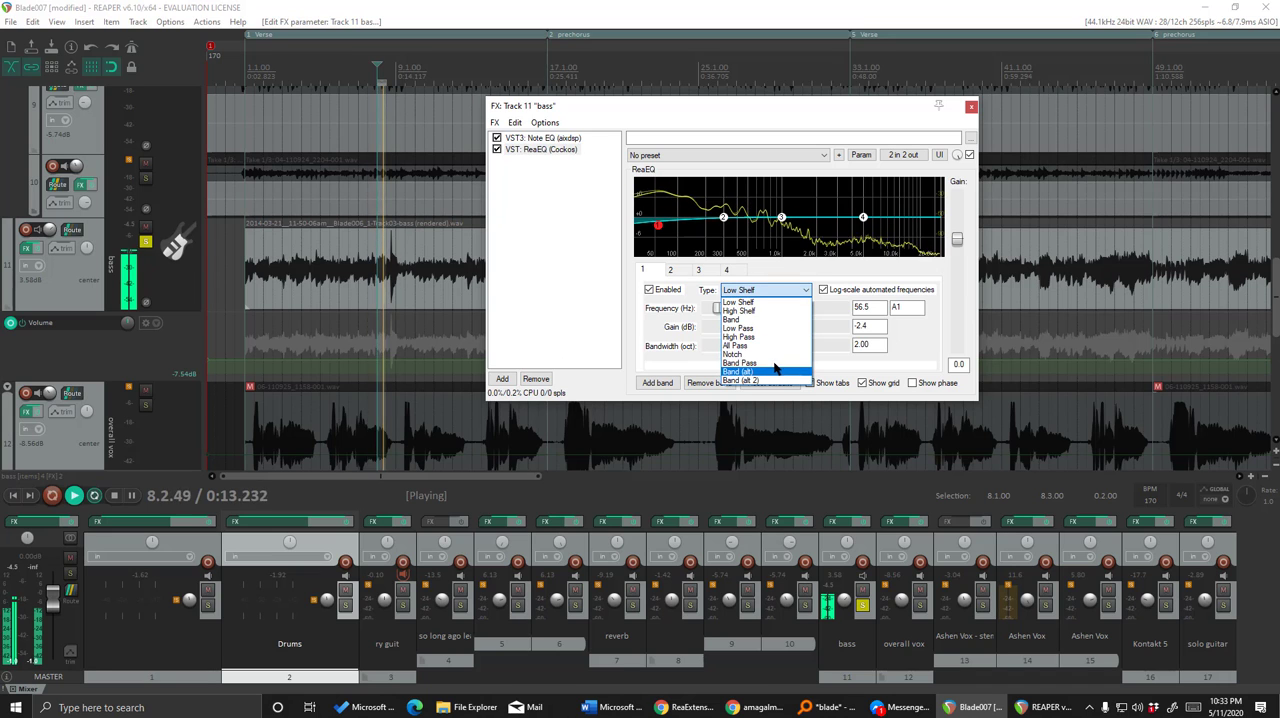
left_click(770, 319)
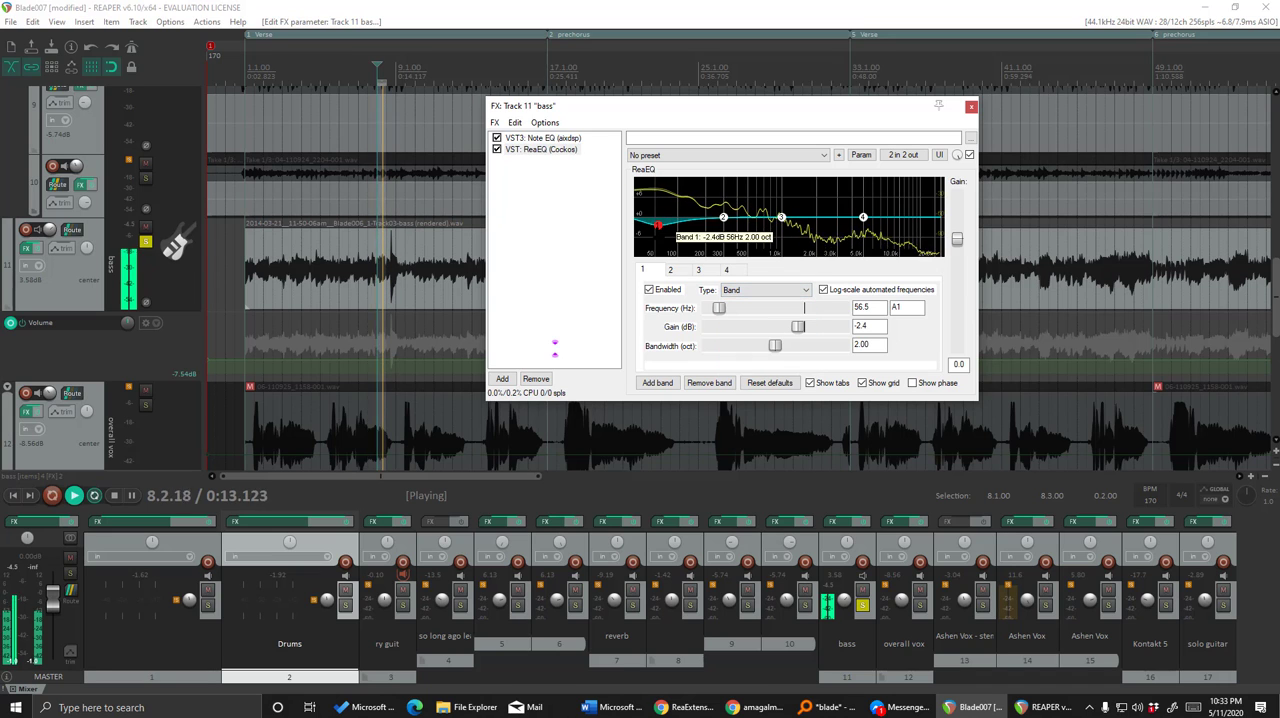
left_click_drag(658, 232, 656, 241)
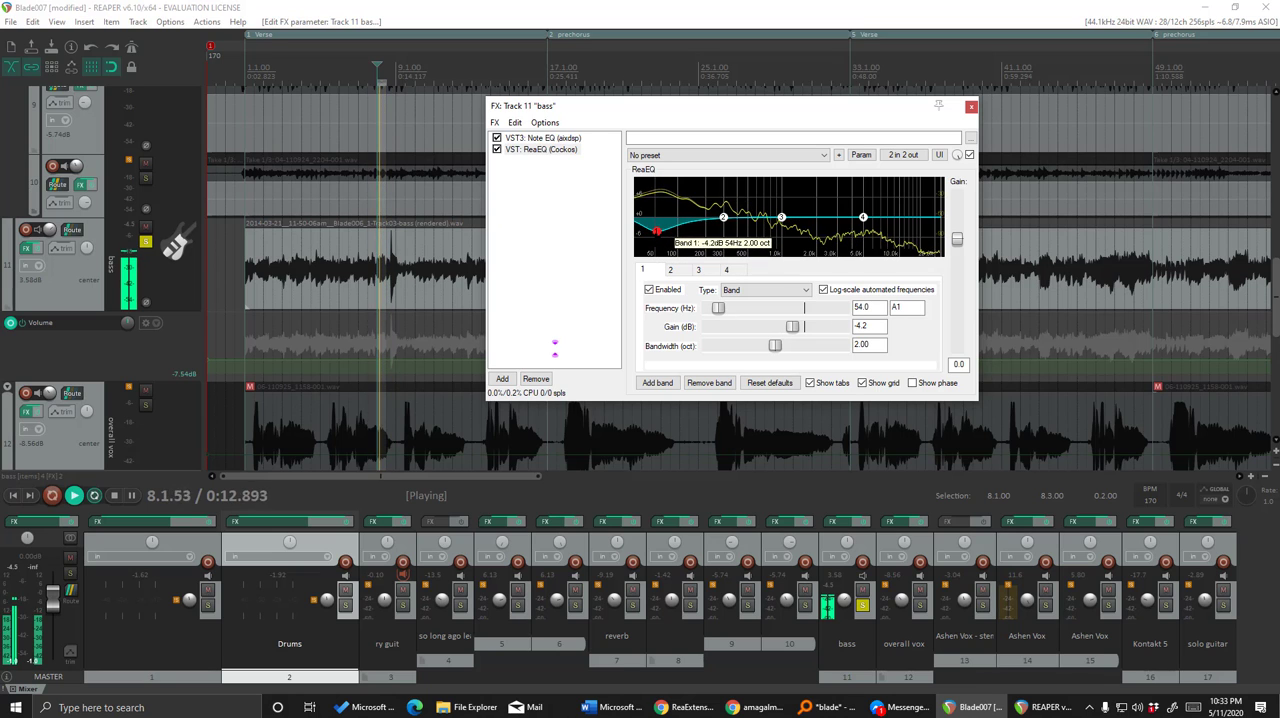
left_click(497, 139)
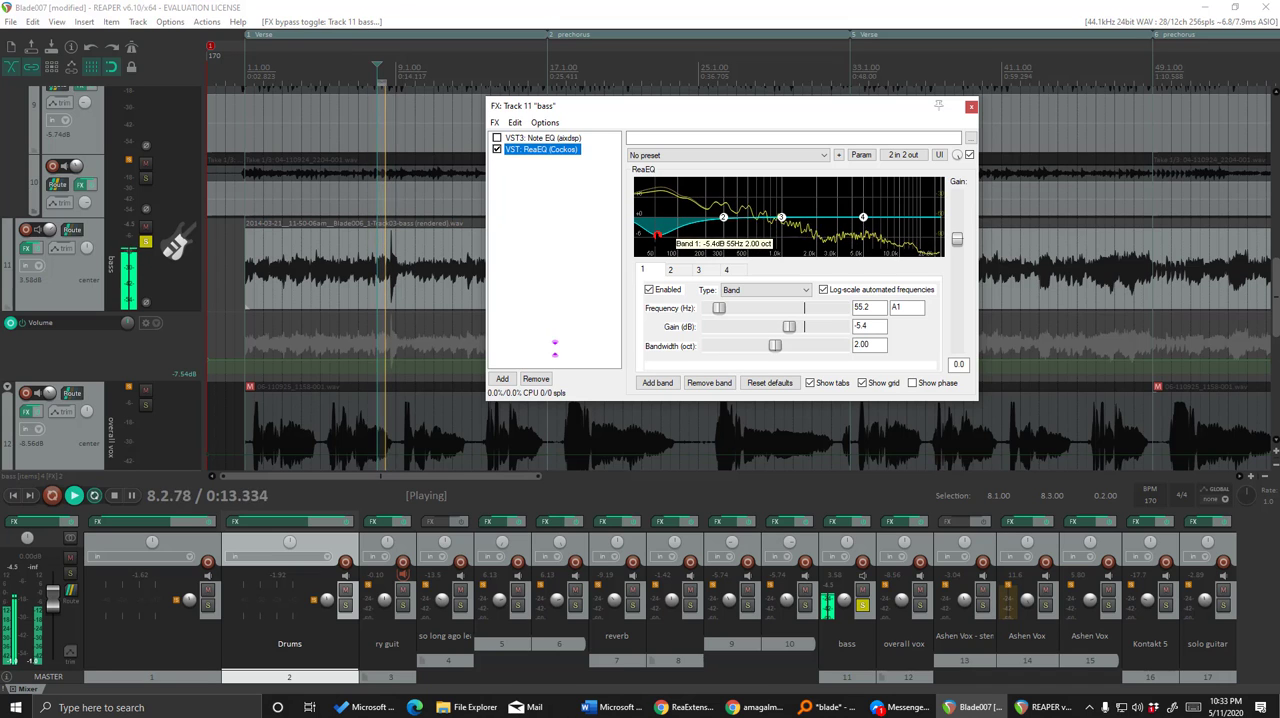
Play the bass from 1.3.00 and toggle ReaEQ's bypass to compare the sound with and without its cut, then stop playback.
left_click(497, 150)
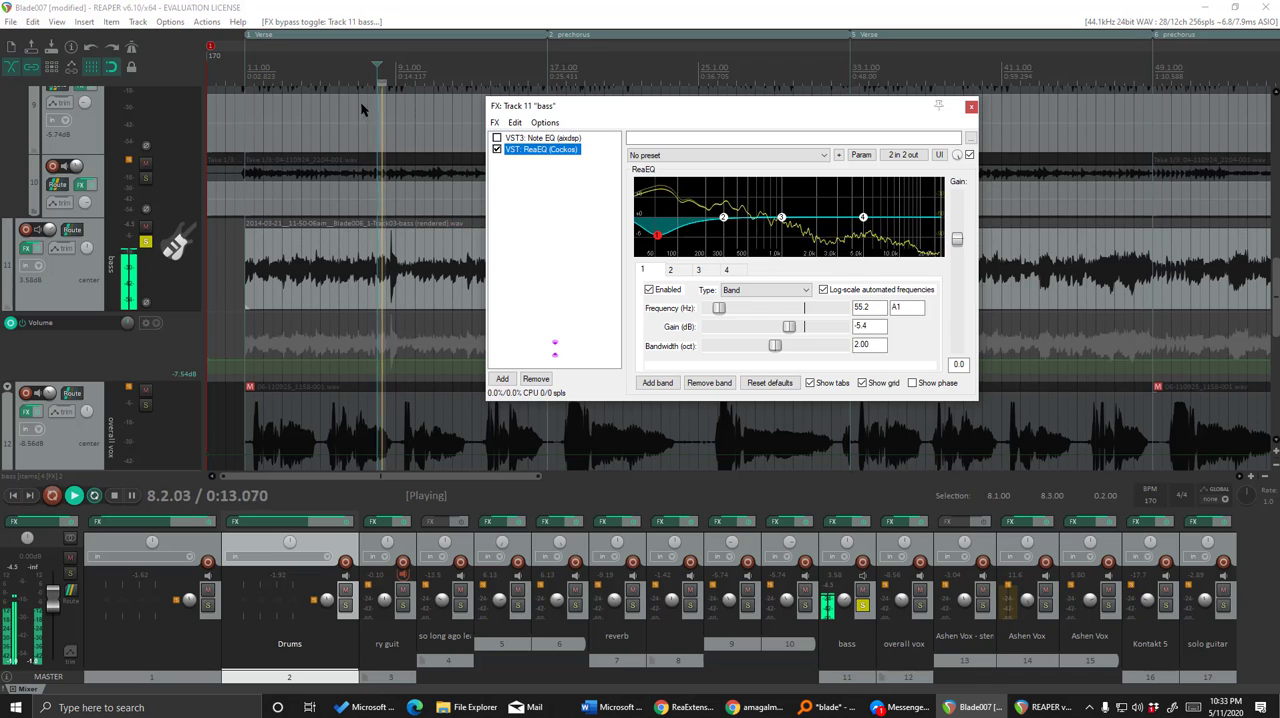
left_click(255, 75)
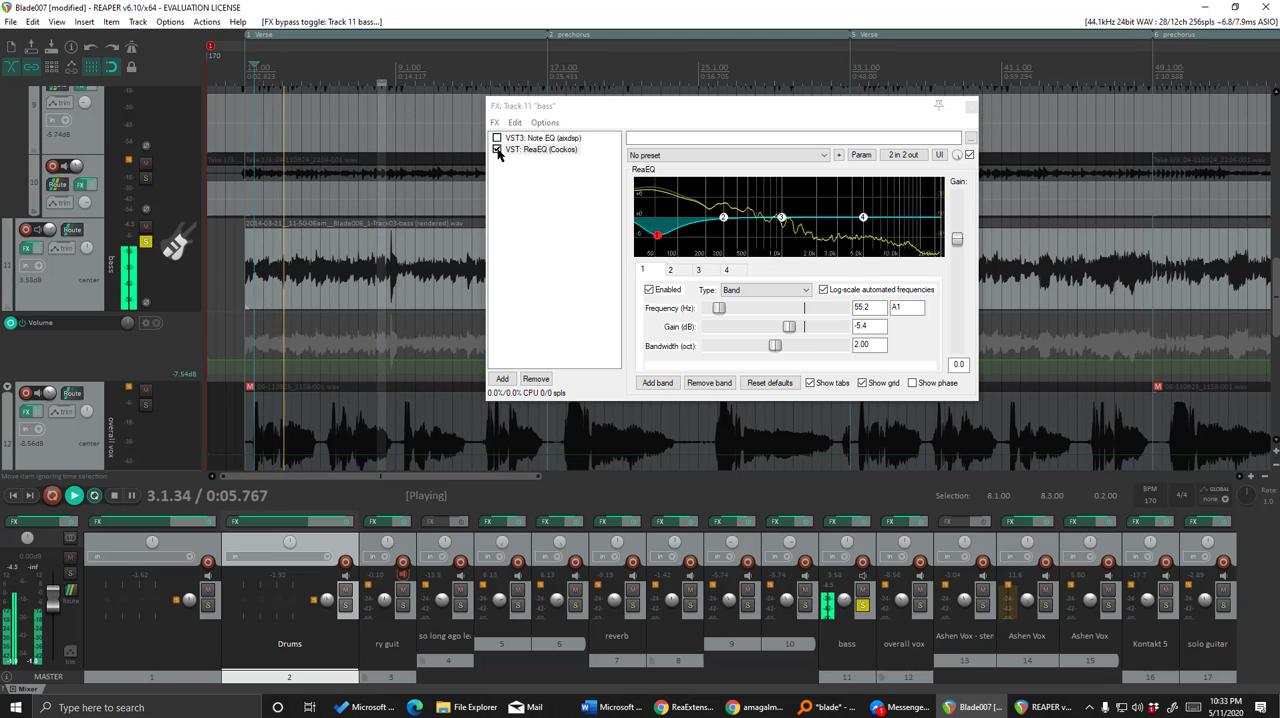
left_click(497, 150)
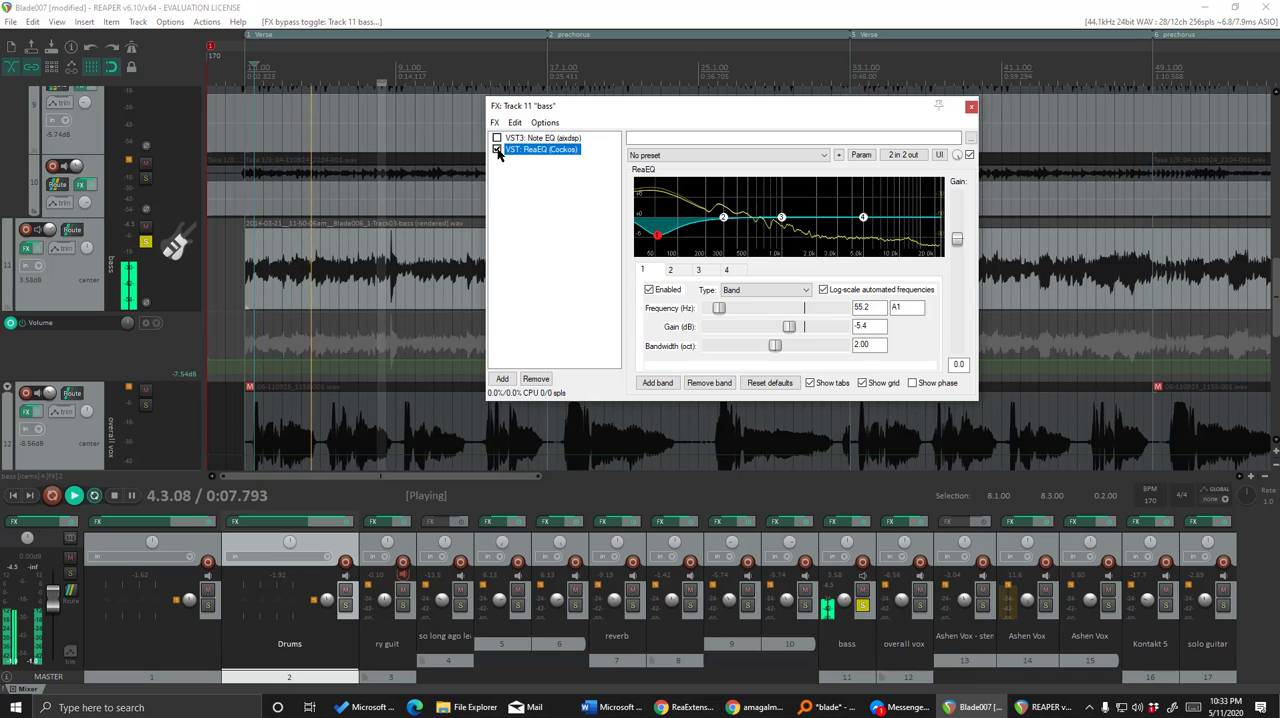
left_click(497, 150)
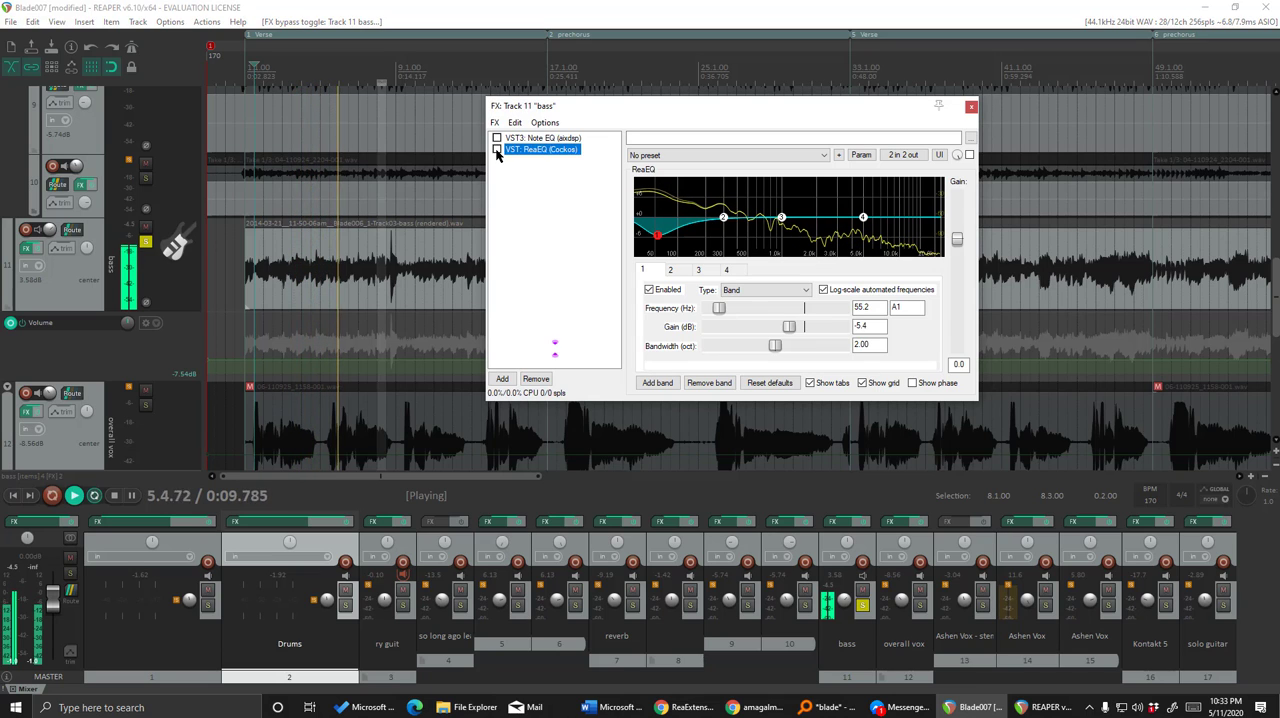
key("space")
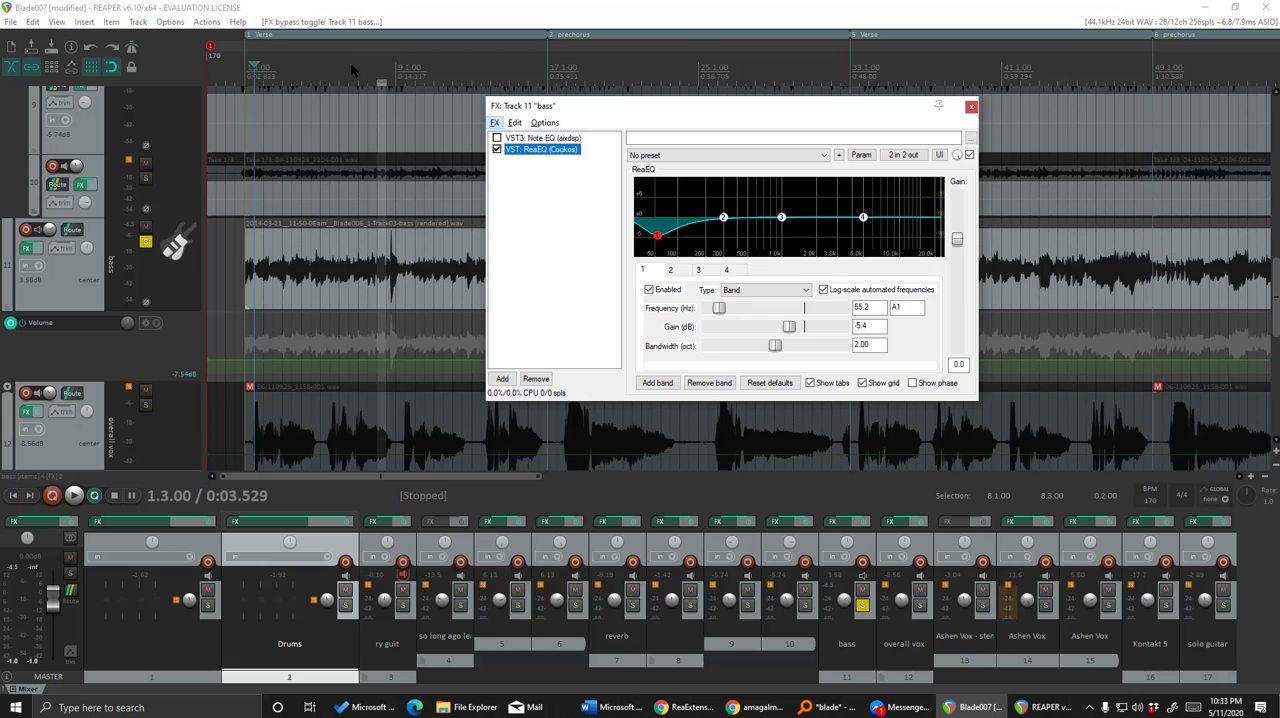
Bypass ReaEQ, re-enable Note EQ, and play the bass from around bar 3 past the device error.
left_click(497, 150)
left_click(497, 138)
left_click(290, 67)
key("space")
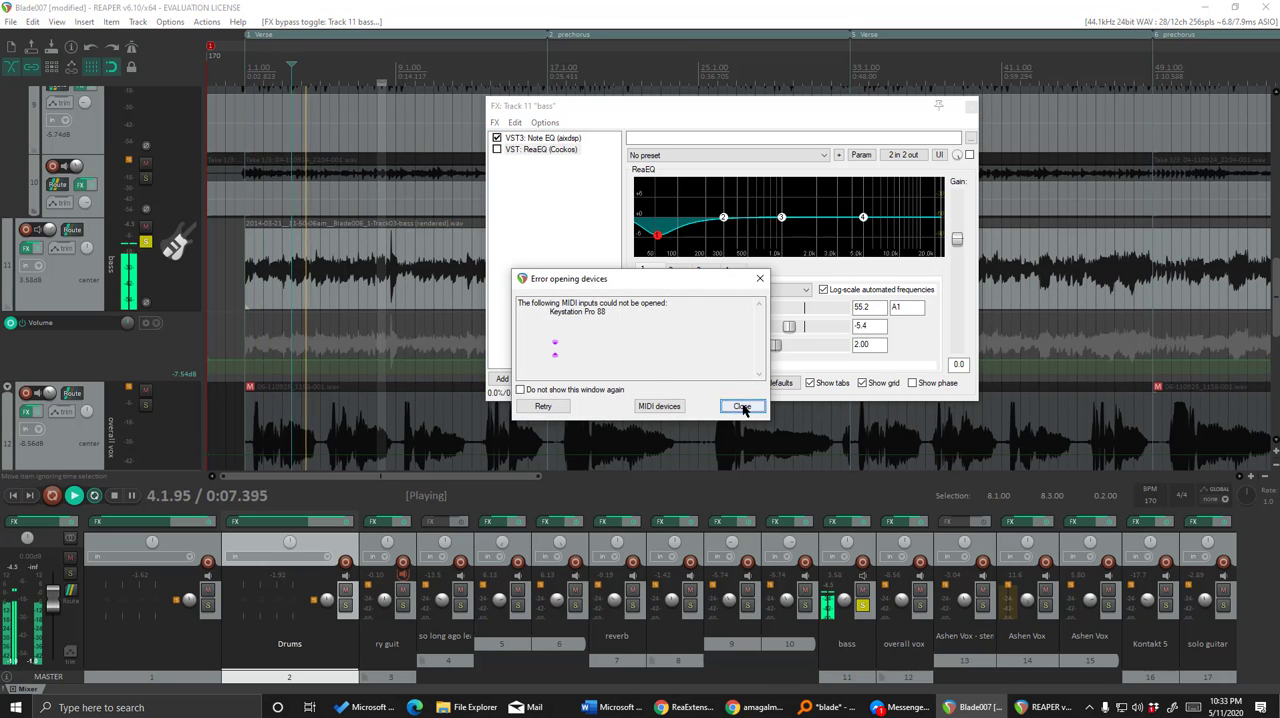
left_click(743, 410)
View Note EQ's controls during playback, and stop with the edit cursor at 7.3.00.
left_click(545, 138)
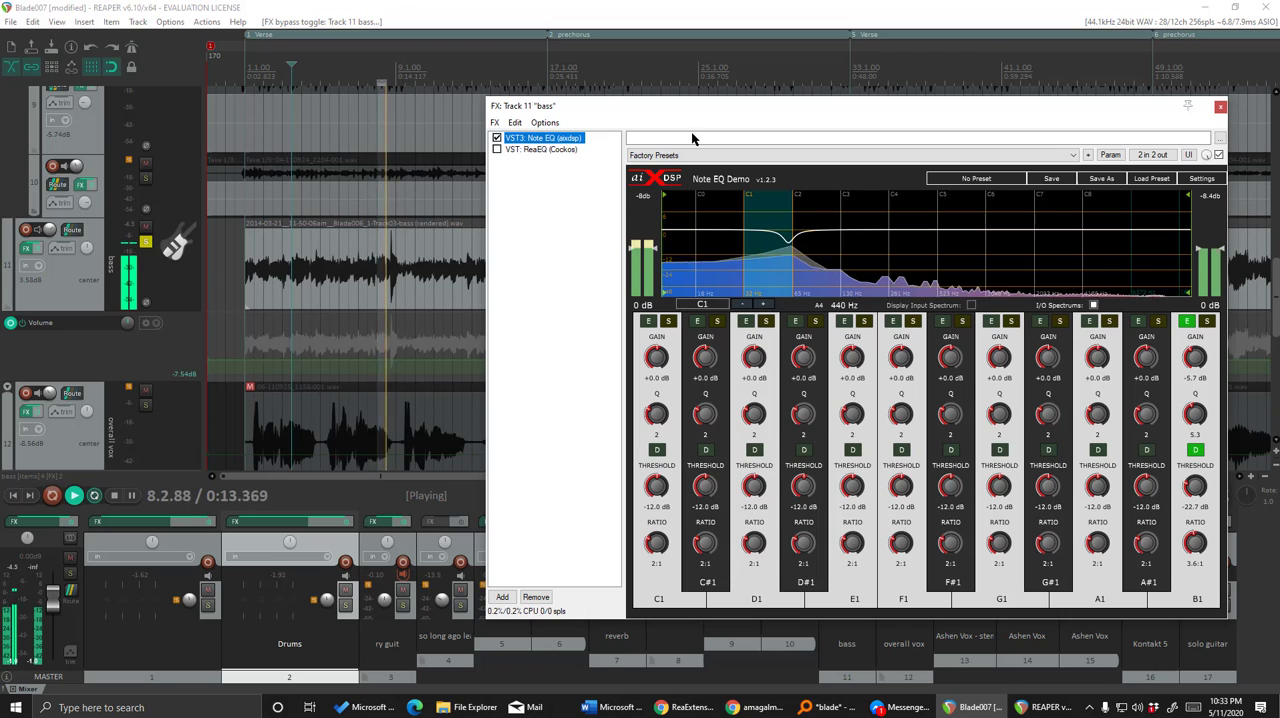
left_click(369, 68)
key("space")
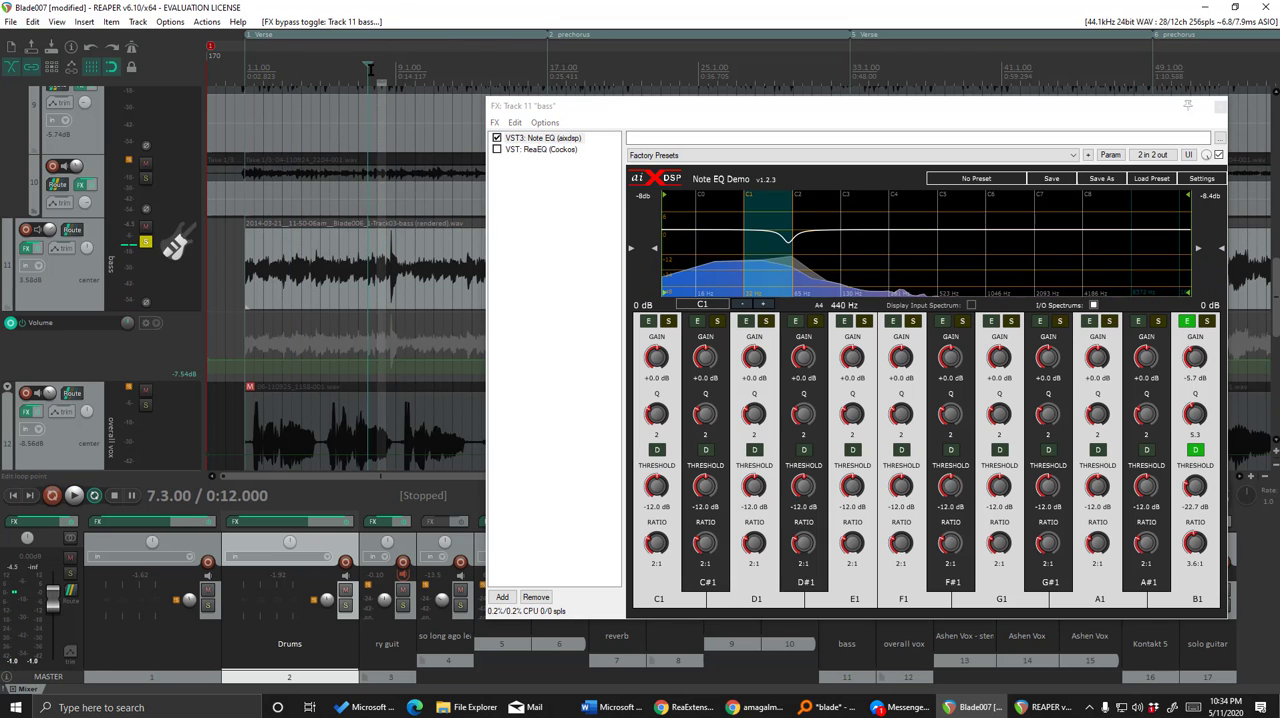